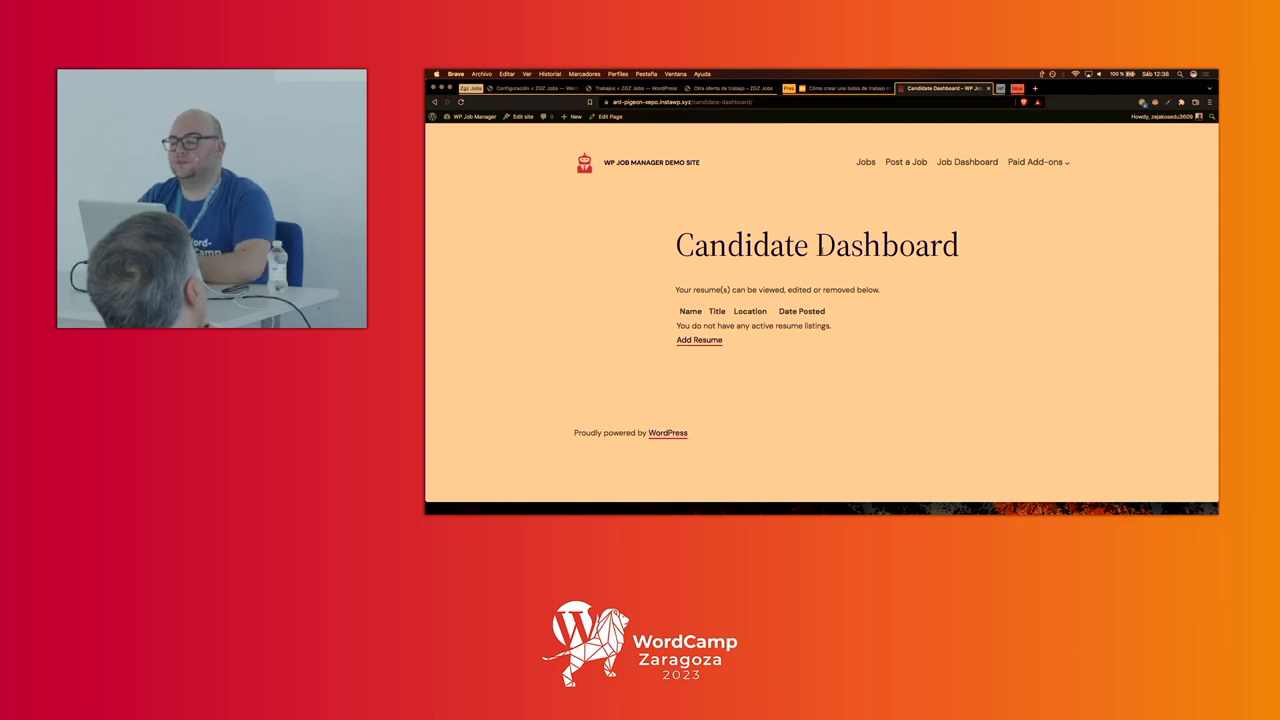
- Open the demo site's Submit Resume page and look over the fields of the resume form
mouse_move(1033, 170)
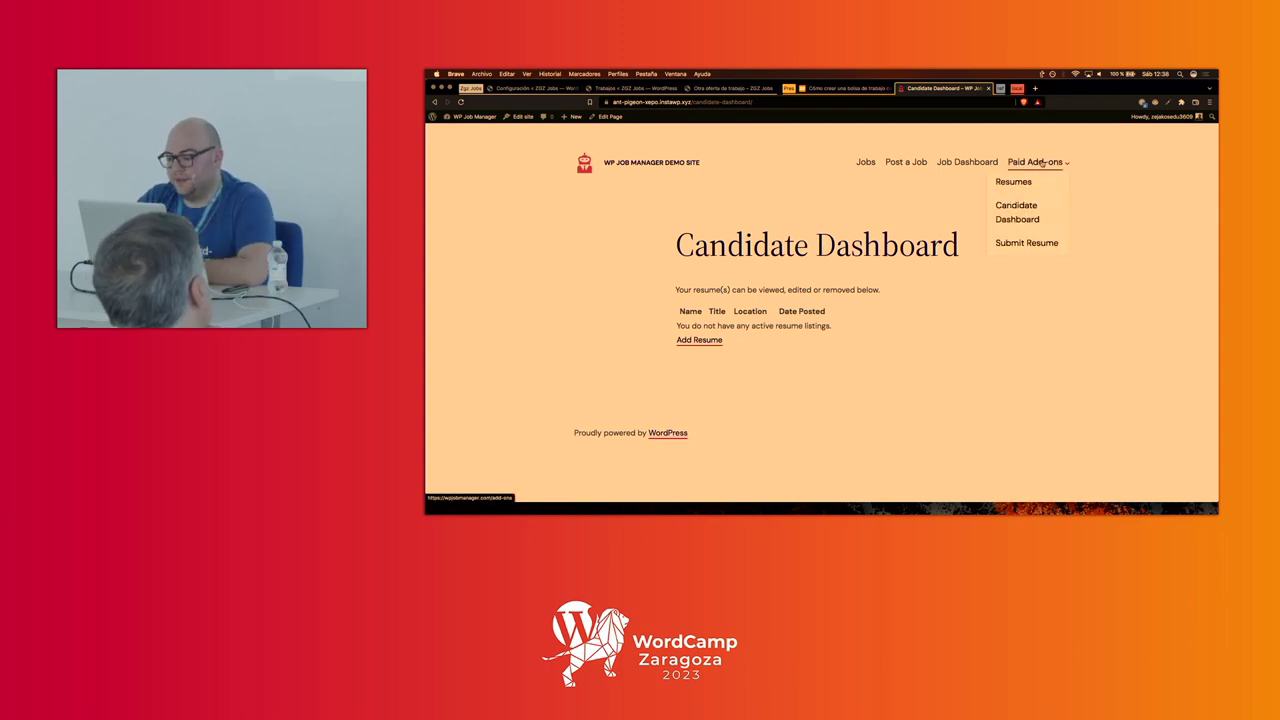
left_click(1030, 244)
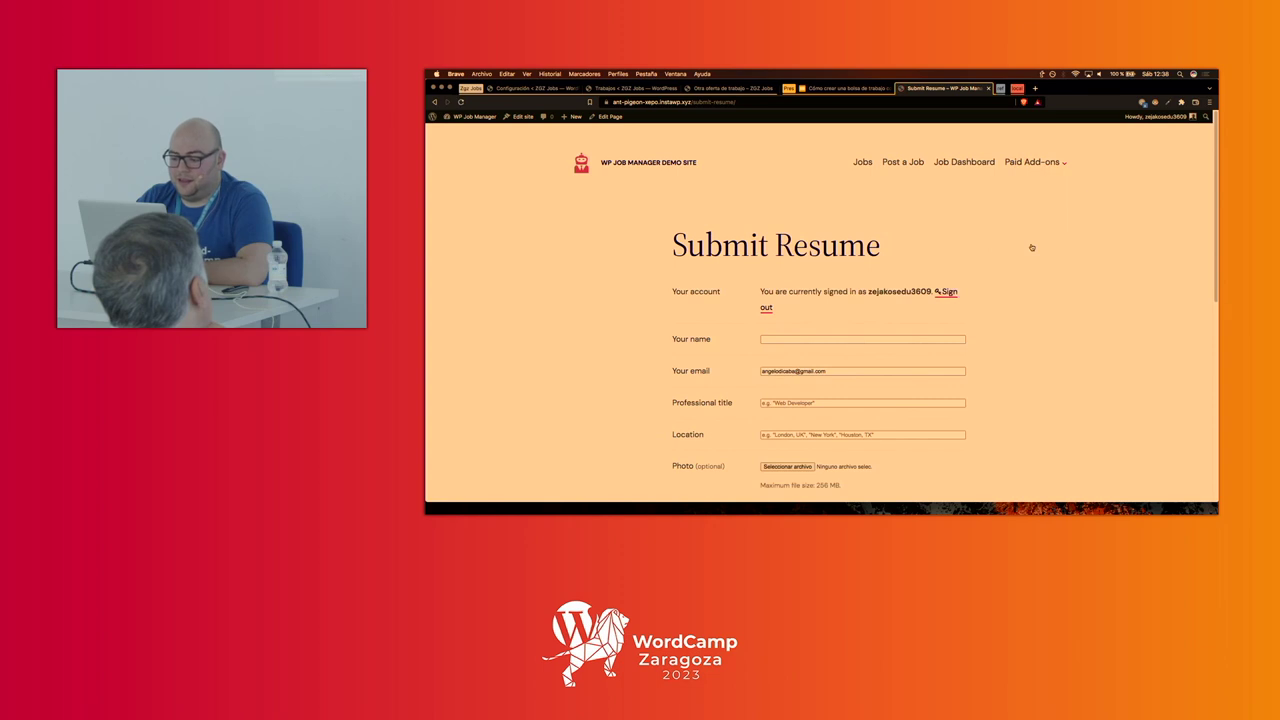
scroll(878, 240, "down", 3)
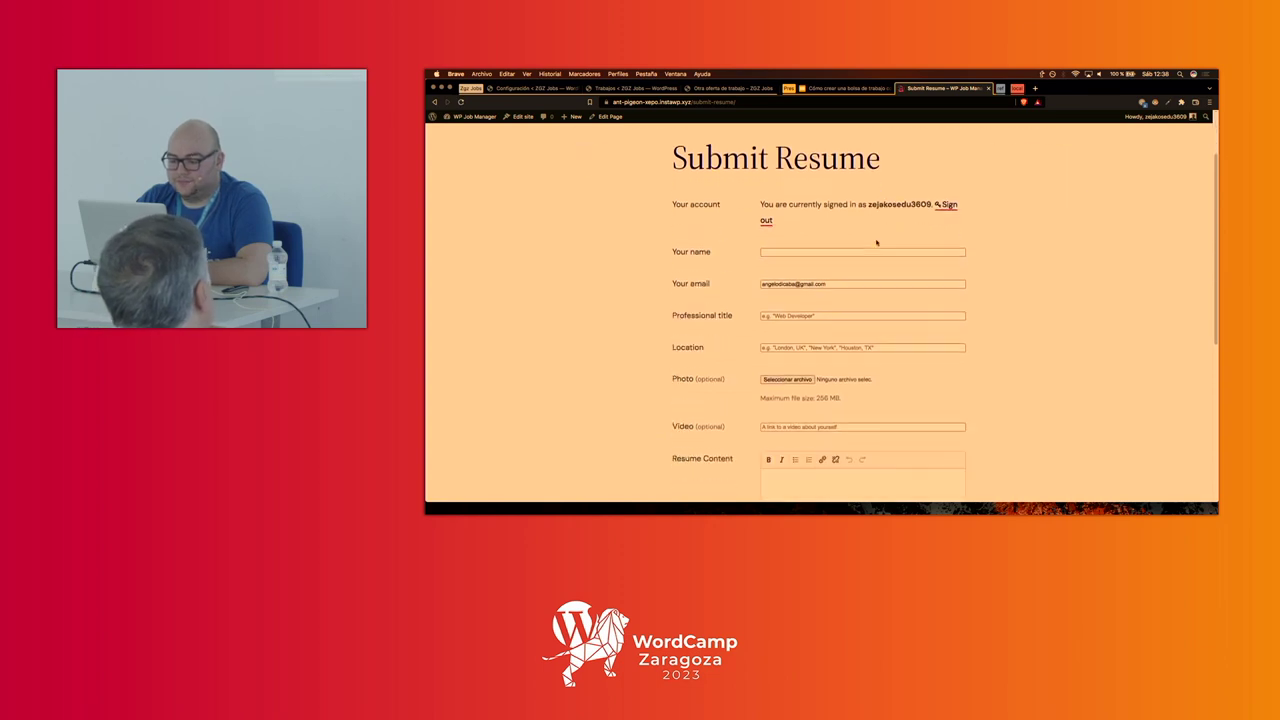
scroll(878, 234, "up", 3)
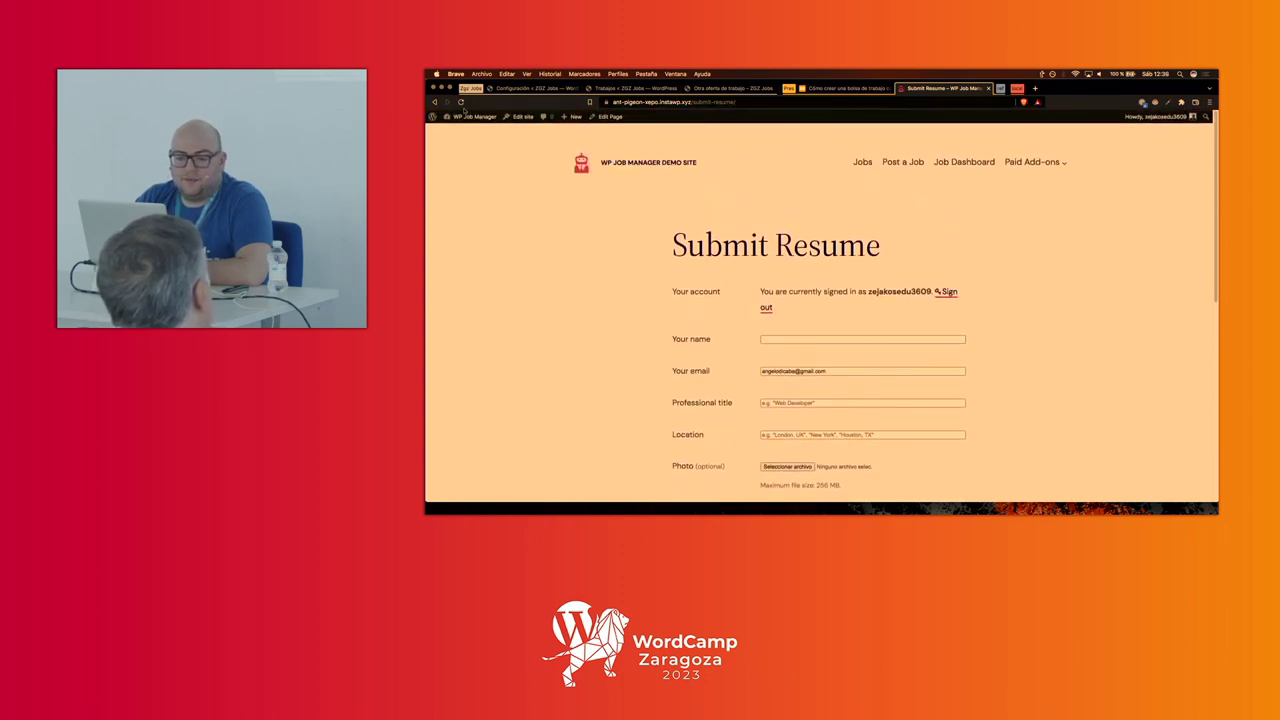
- Review the WP Job Manager extensions installed on the demo site in its WordPress admin, and close the demo site
mouse_move(465, 116)
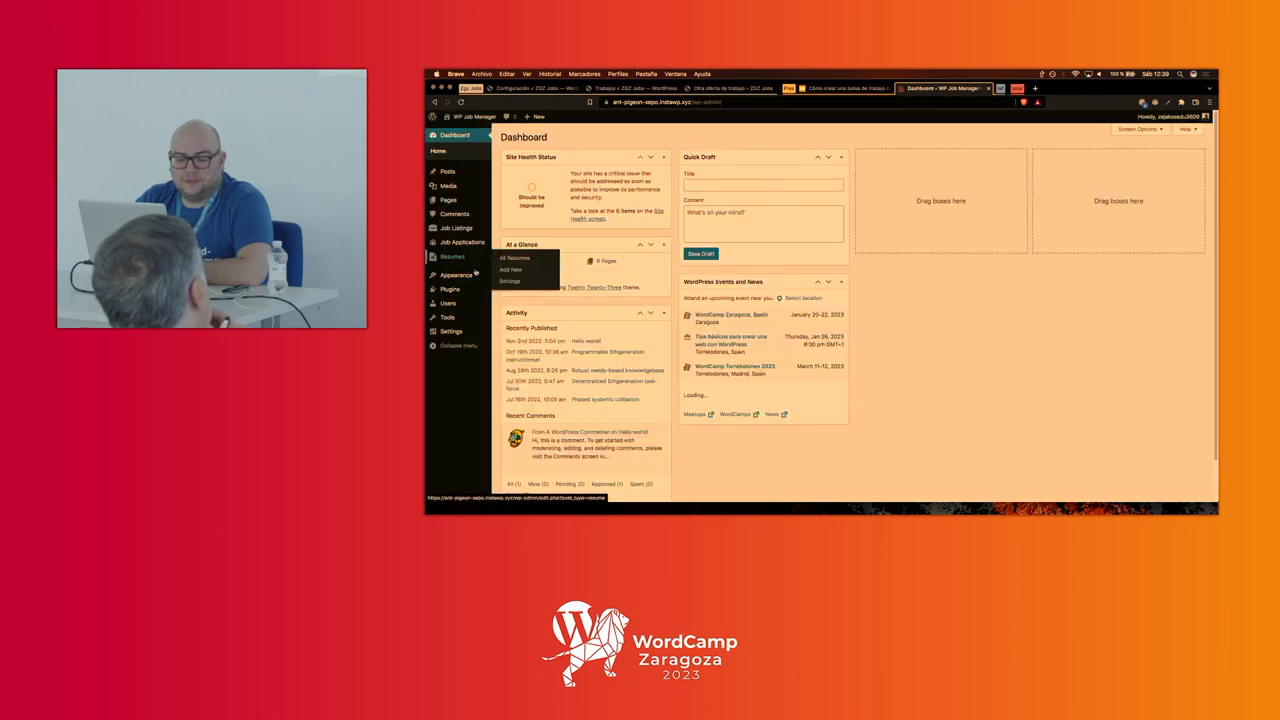
left_click(472, 293)
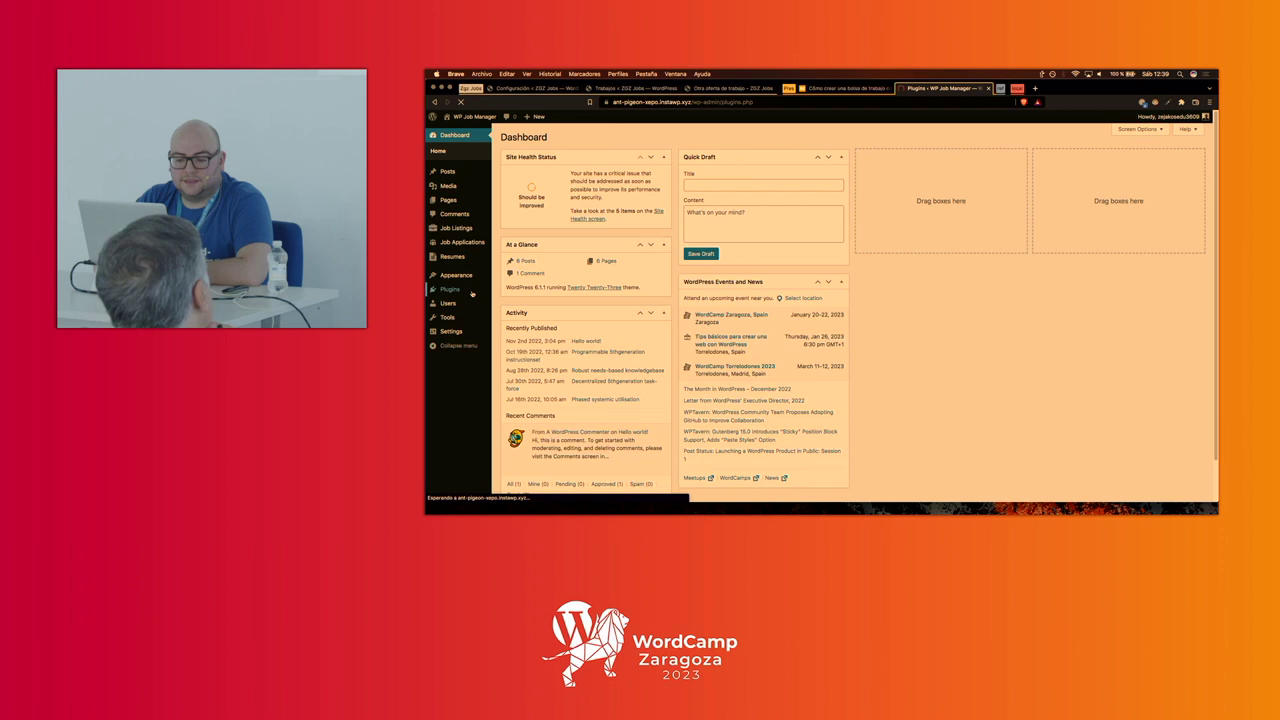
scroll(592, 289, "down", 3)
scroll(592, 291, "down", 2)
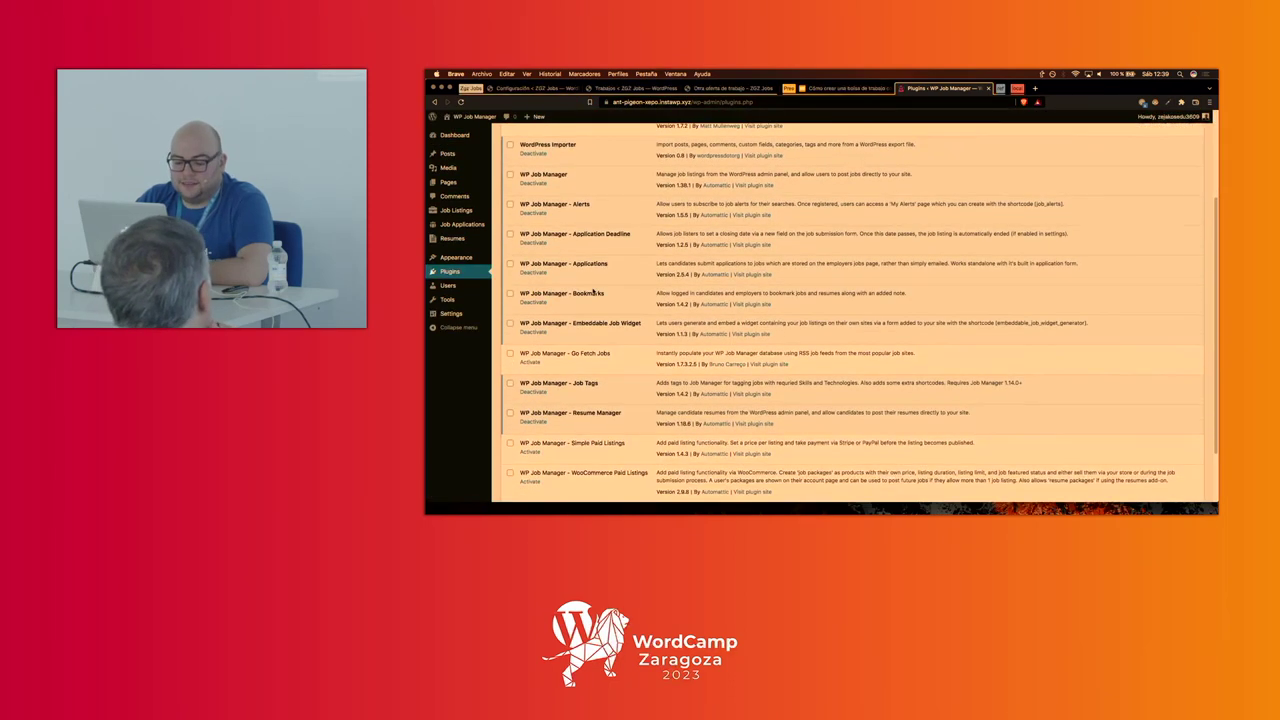
scroll(594, 293, "down", 1)
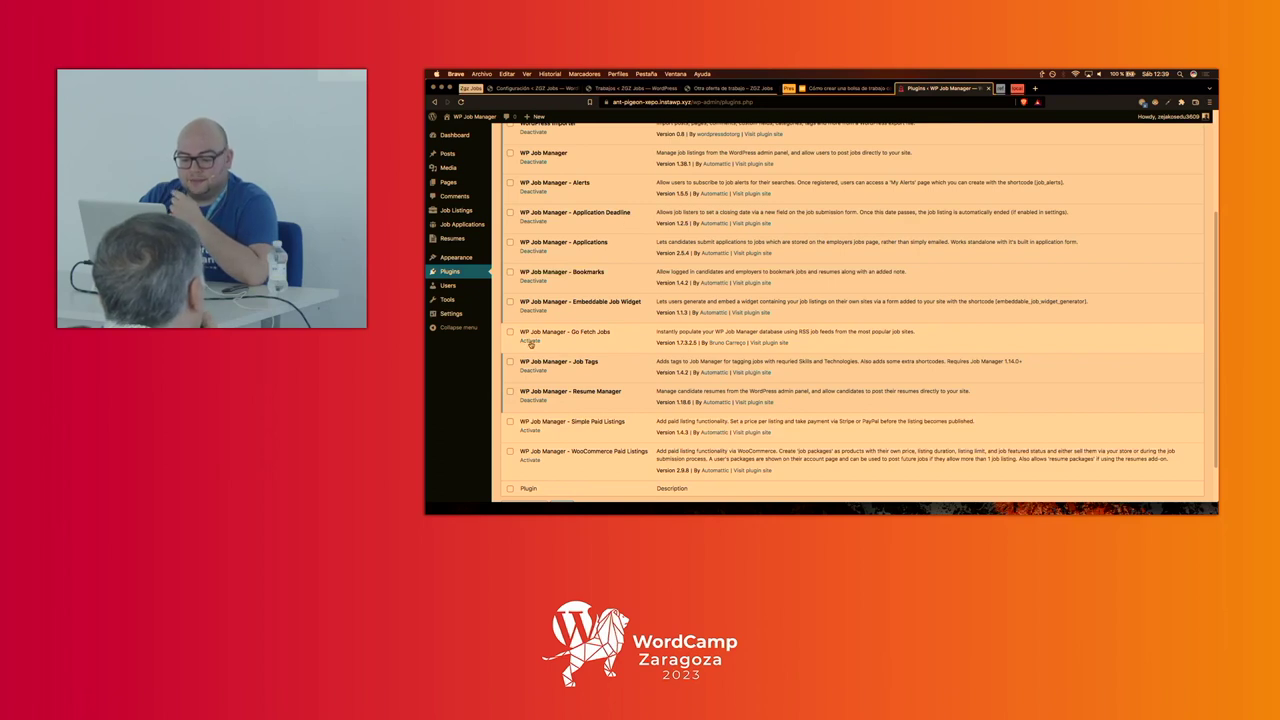
scroll(587, 416, "down", 1)
scroll(587, 416, "up", 5)
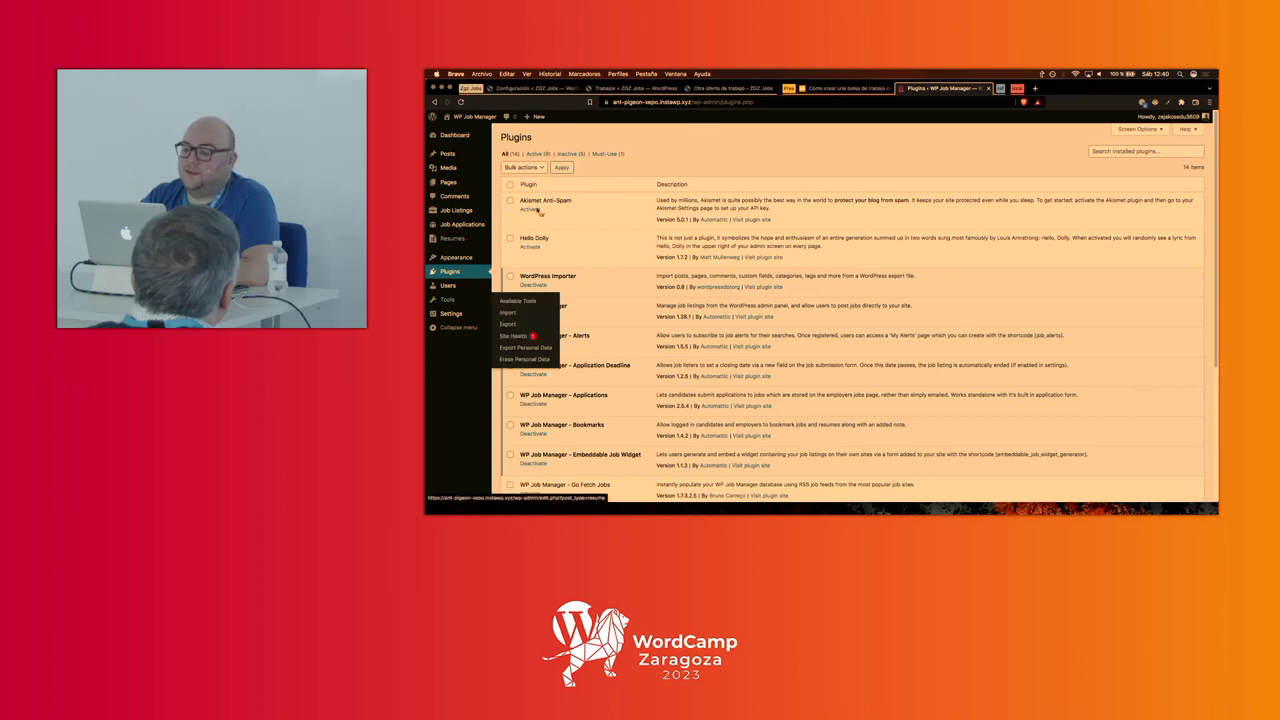
scroll(886, 203, "down", 5)
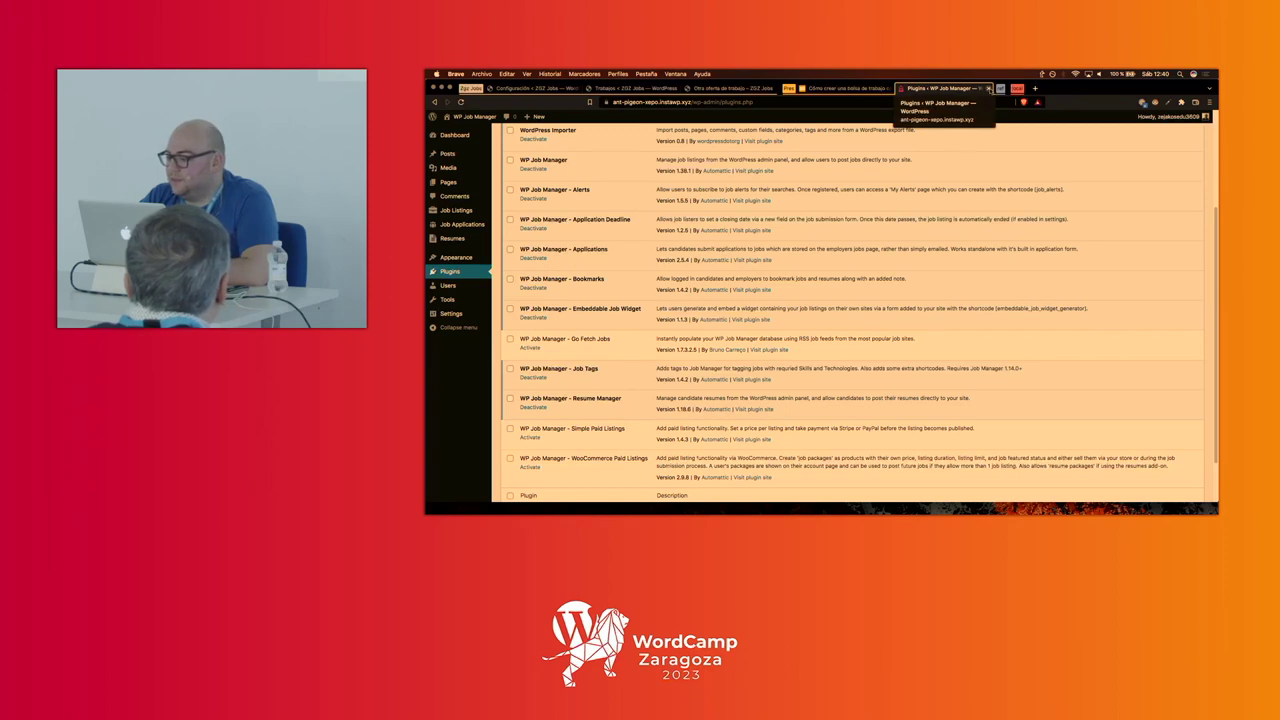
left_click(988, 88)
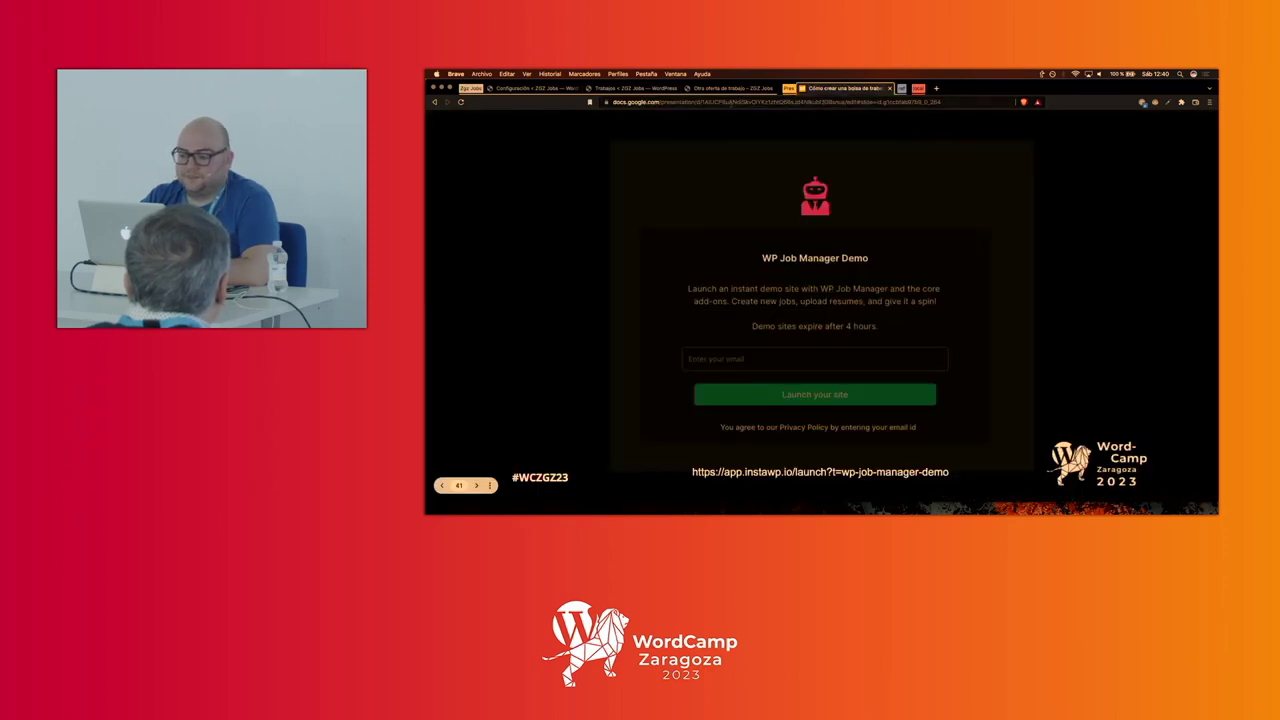
- Switch to the ZGZ Jobs site's admin and open the plugin upload form for a .zip file
left_click(533, 88)
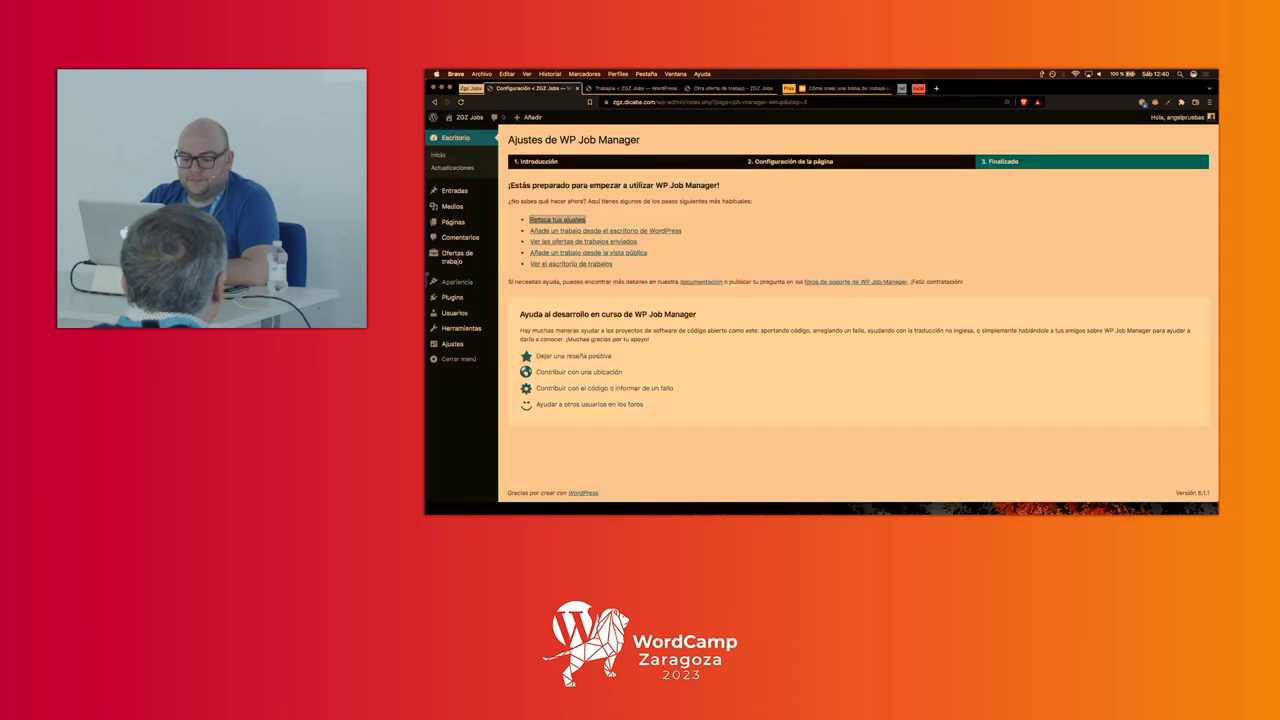
mouse_move(465, 289)
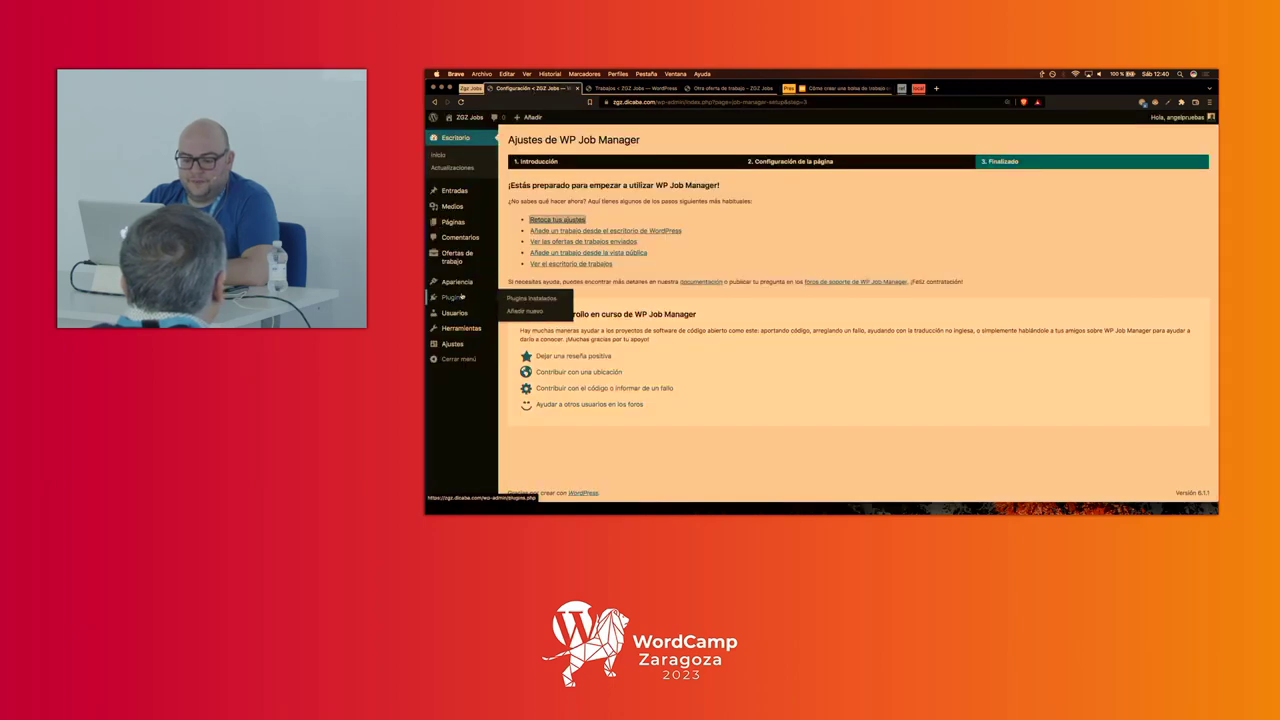
left_click(517, 311)
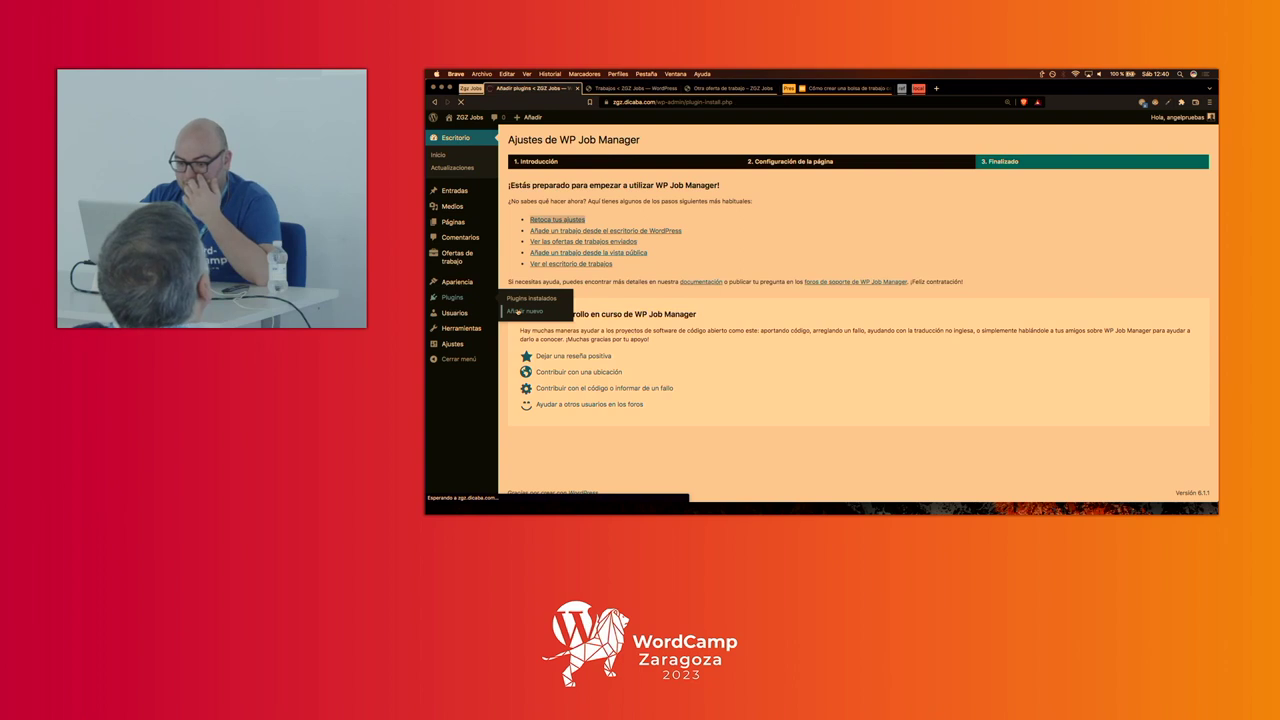
left_click(599, 140)
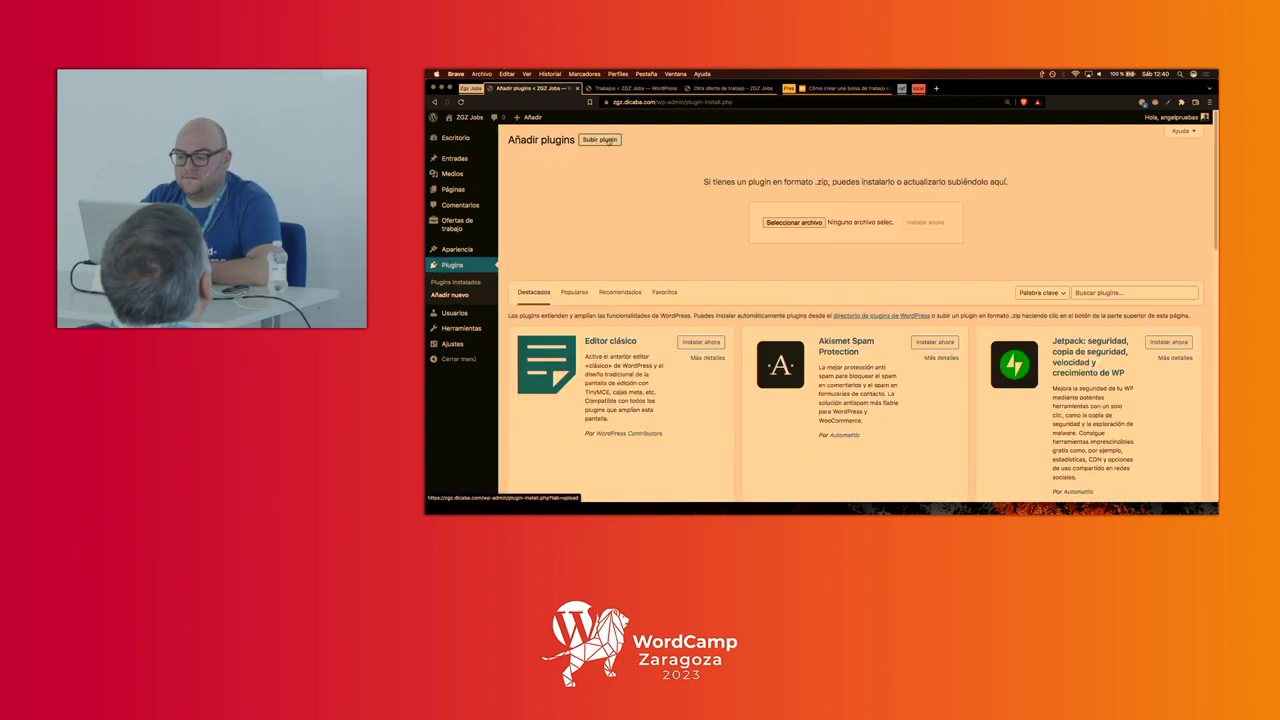
- Install and activate WP Job Manager - Alerts from wp-job-manager-alerts-1.5.5.zip in the wpjm-extensiones subfolder of the ZGZ folder
left_click(794, 224)
left_click(545, 172)
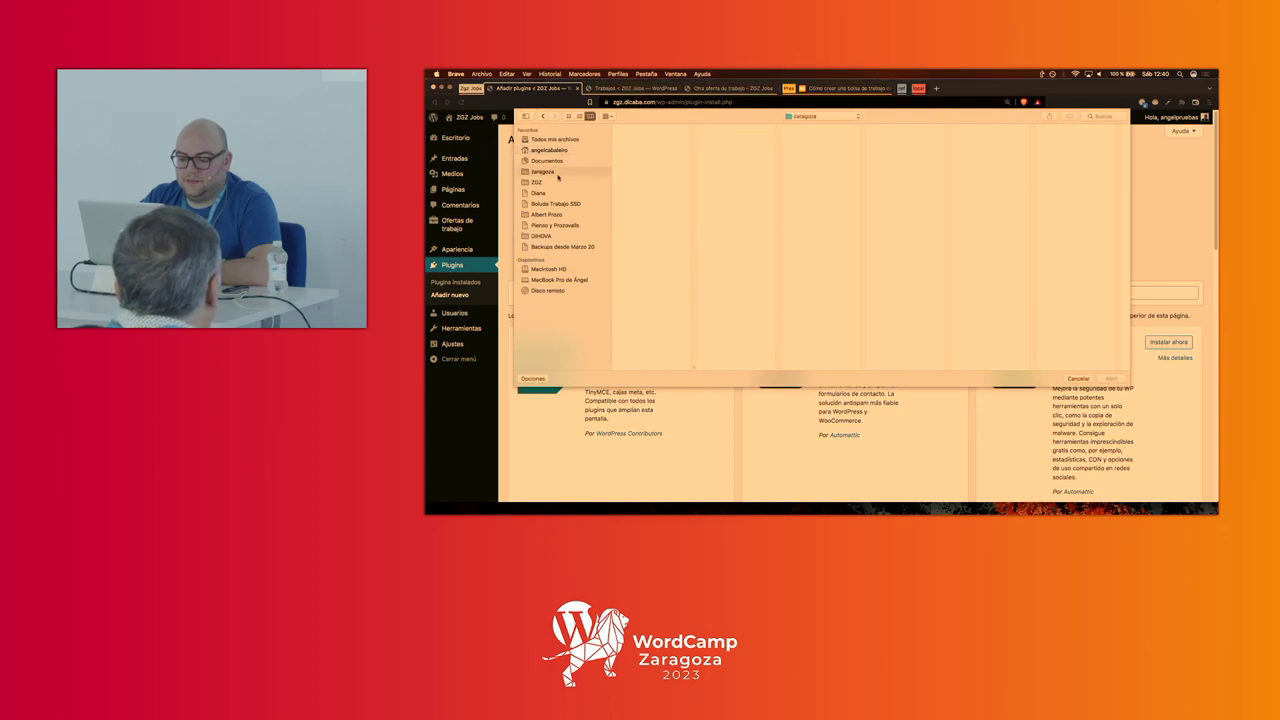
left_click(565, 181)
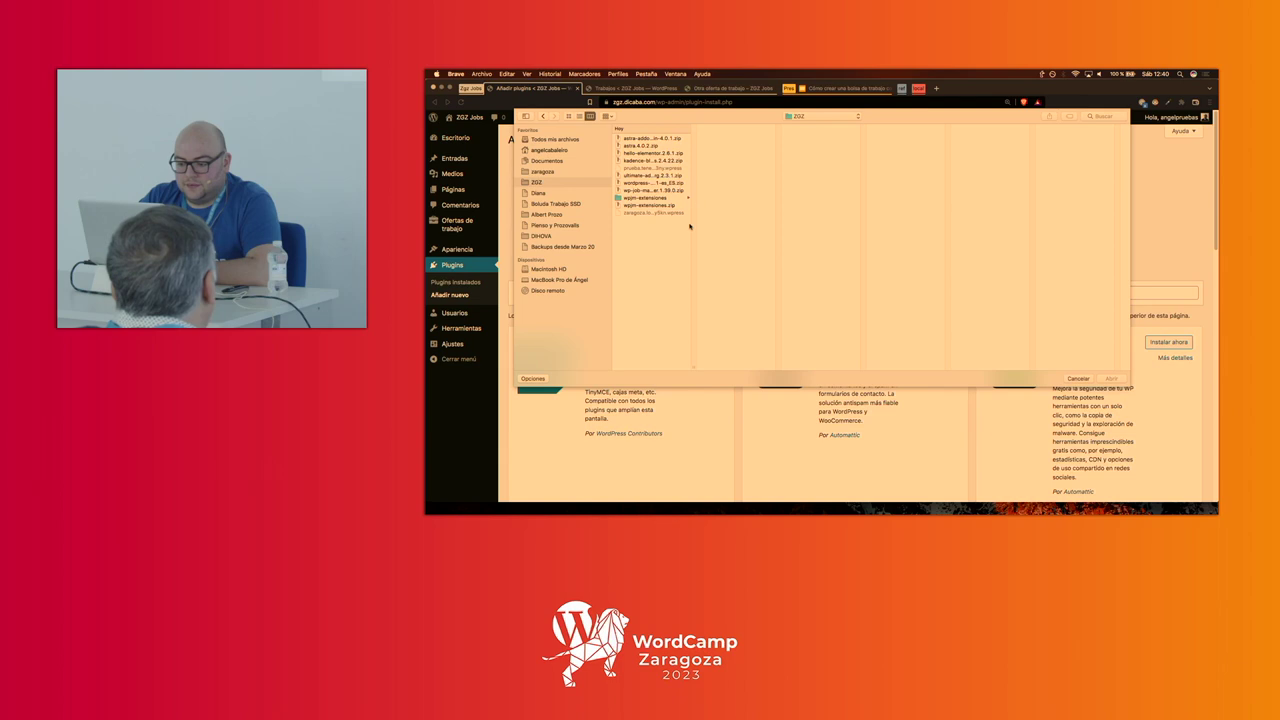
left_click_drag(693, 366, 765, 362)
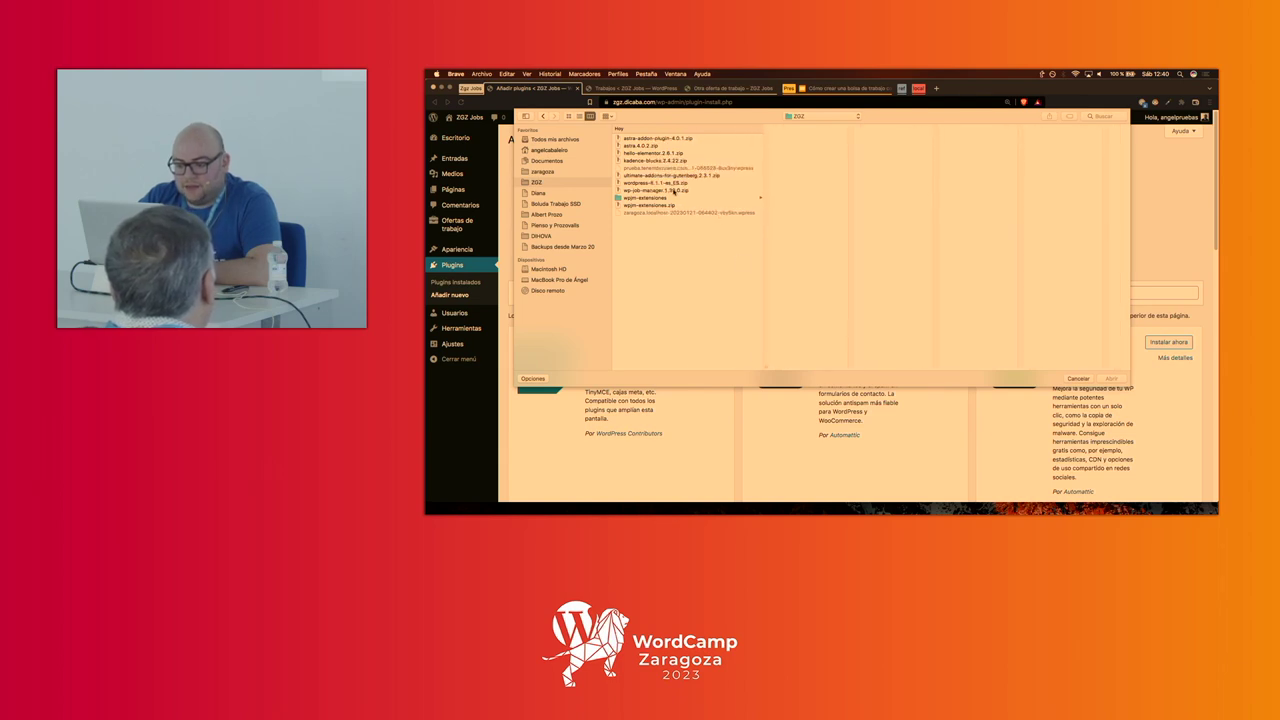
left_click(659, 198)
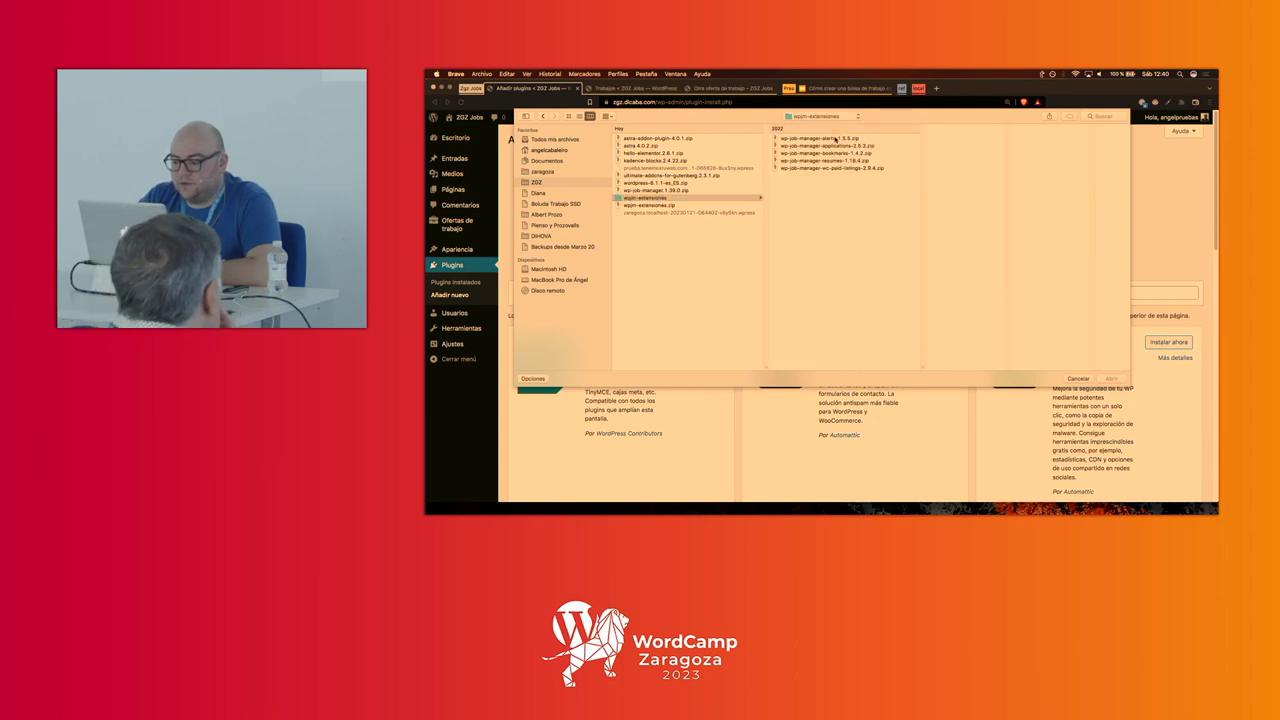
left_click(836, 139)
left_click(1112, 379)
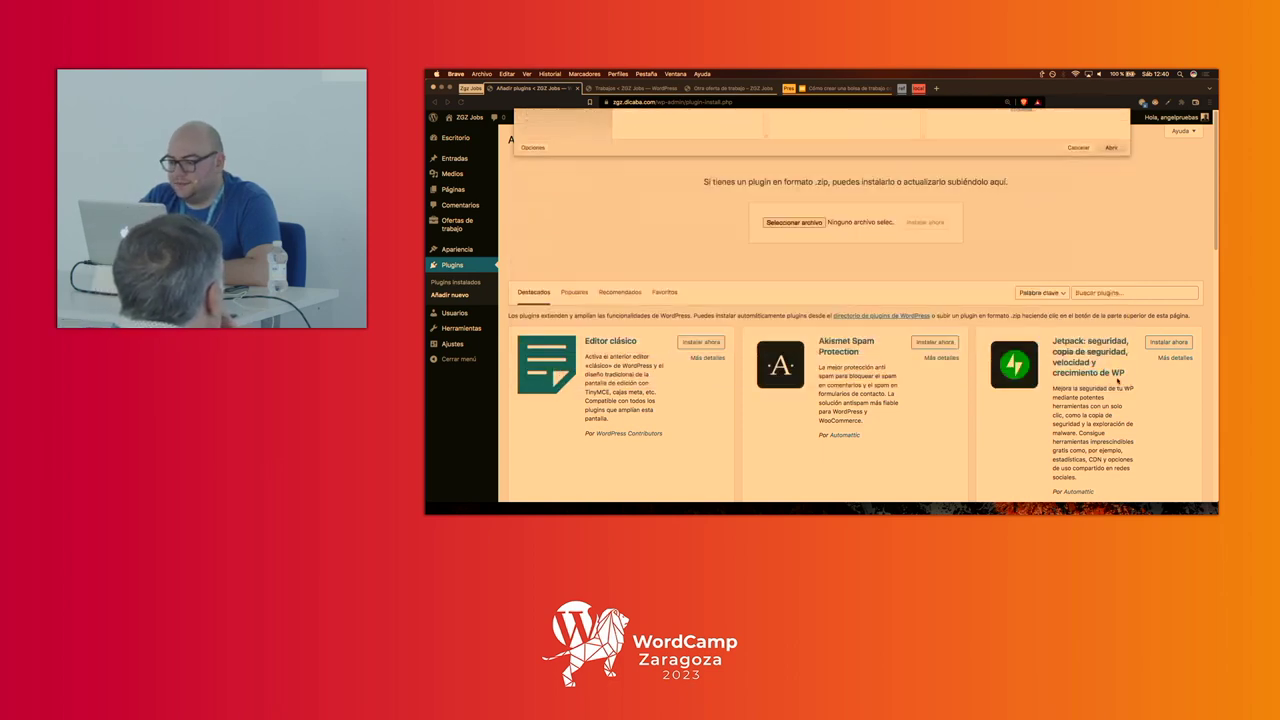
left_click(920, 223)
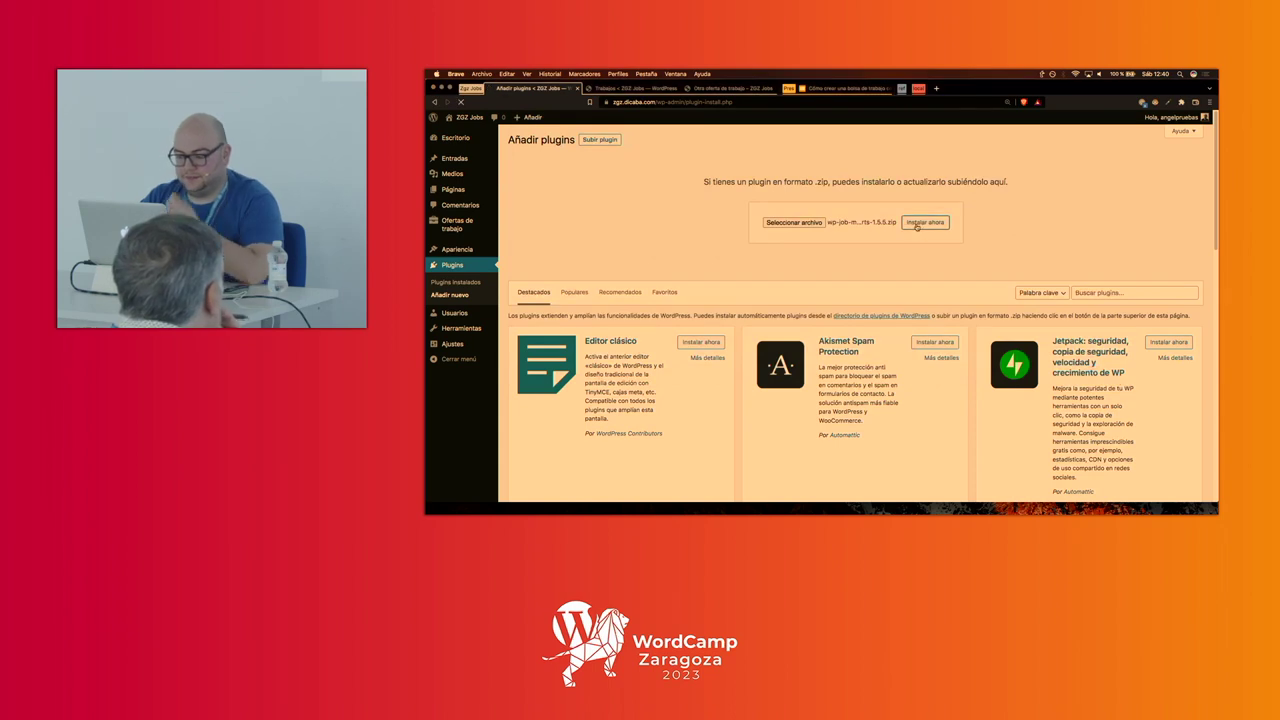
left_click(541, 224)
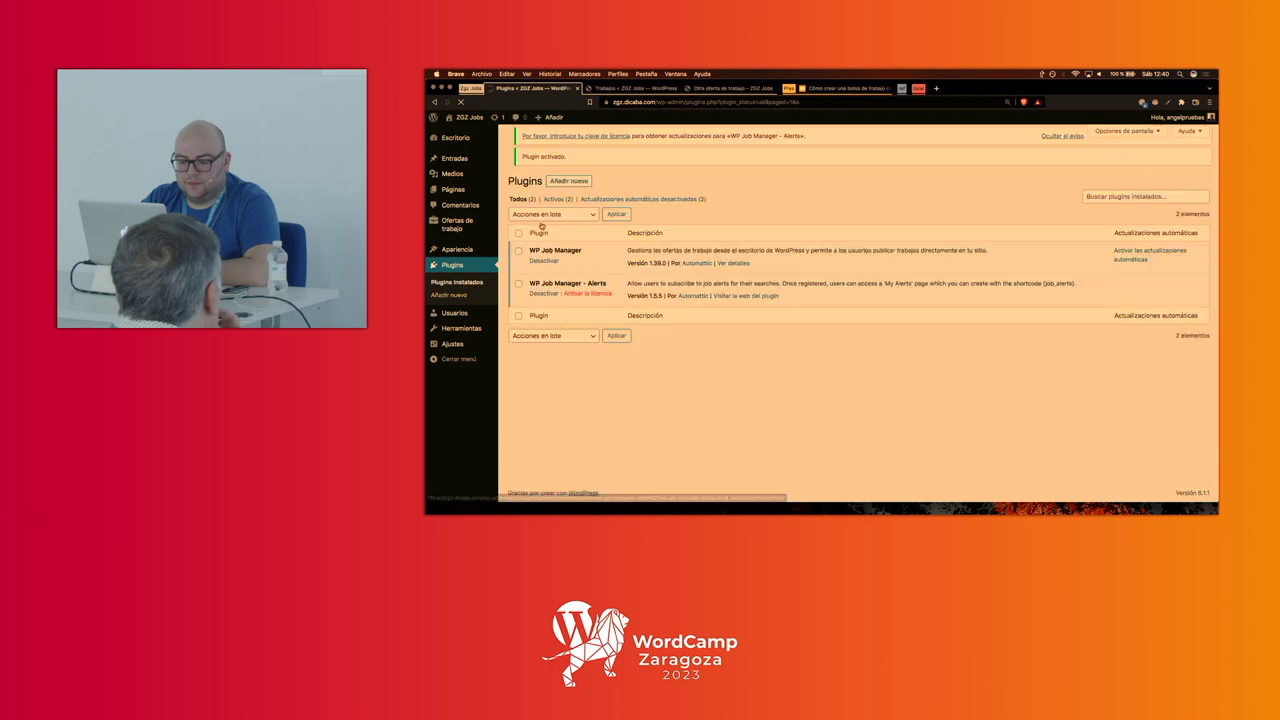
- Open the Job Alerts section of the job listings settings
mouse_move(476, 231)
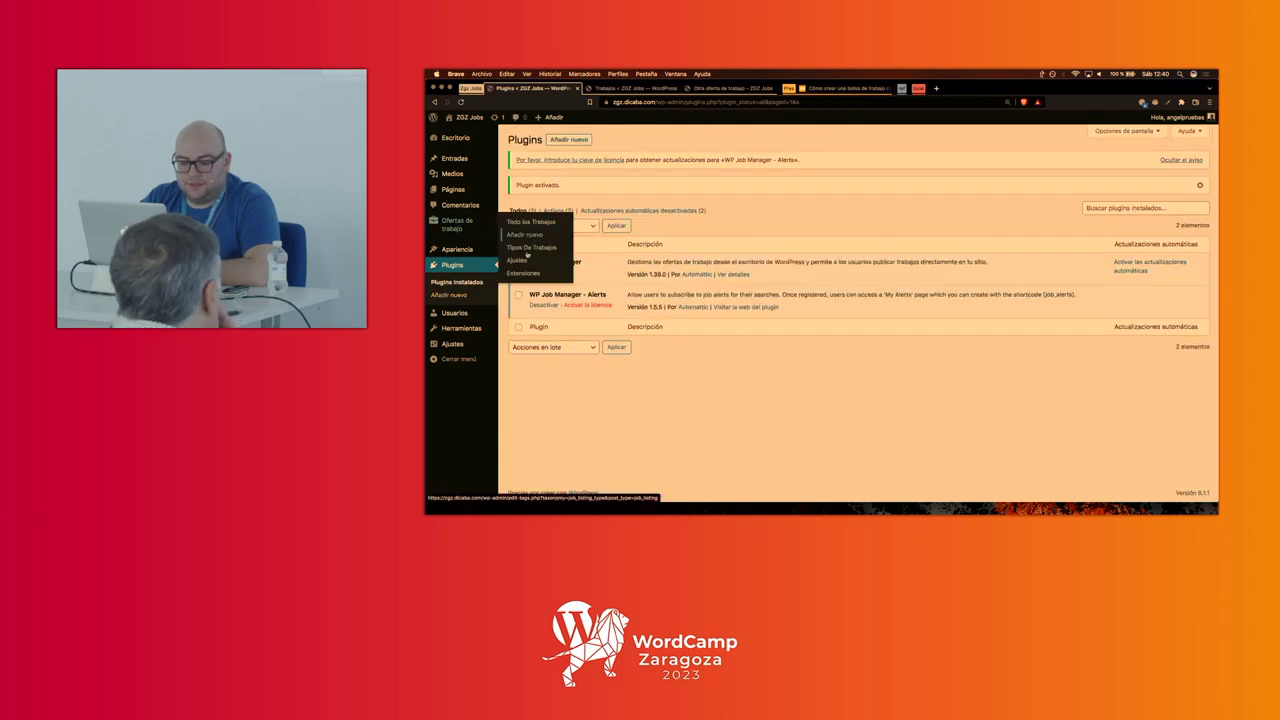
left_click(521, 262)
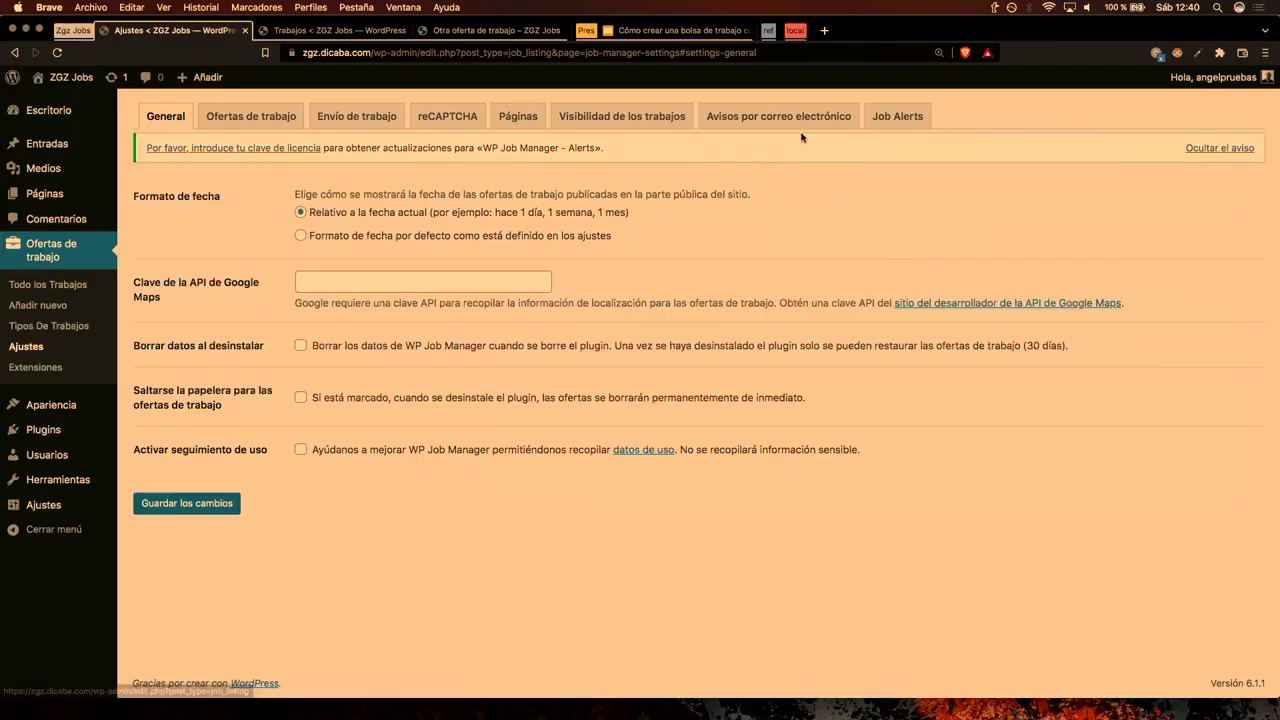
left_click(904, 118)
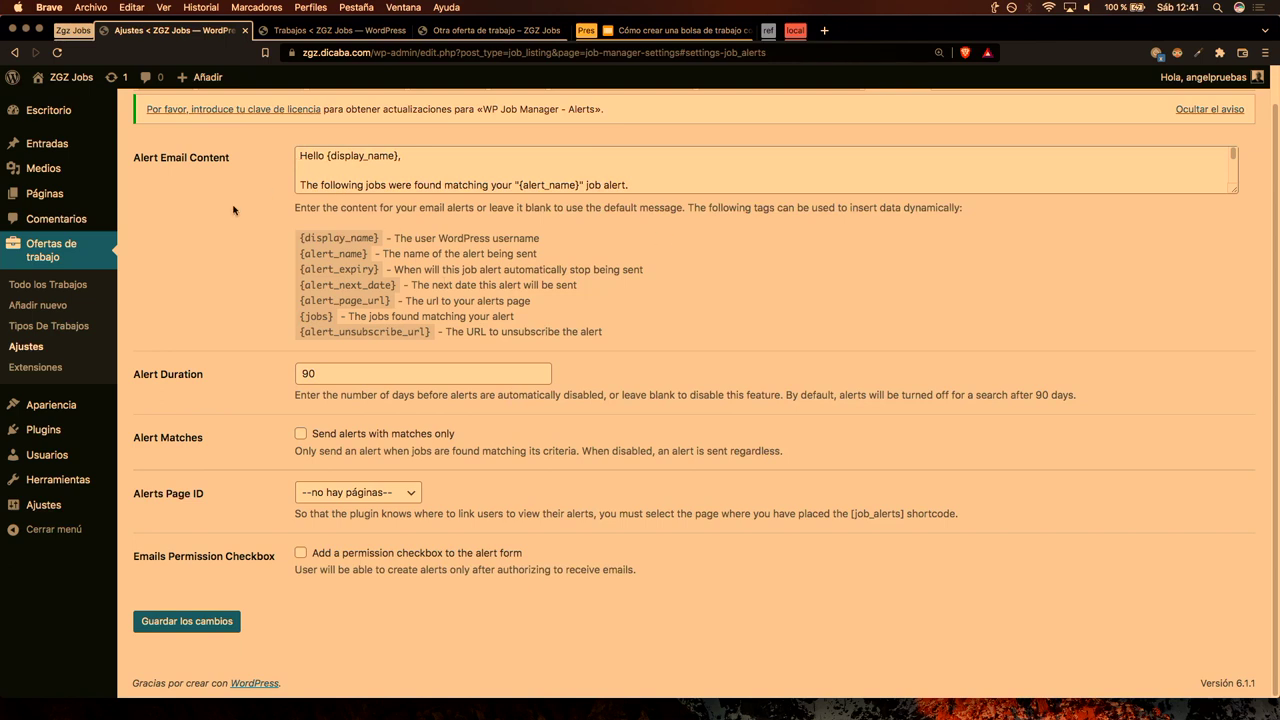
- Change the alert email's greeting word to "Hola" and its opening sentence to "Hemos encontrado los siguientes trabajos en tu alerta: "{alert_name}"."
double_click(316, 156)
type("Hola")
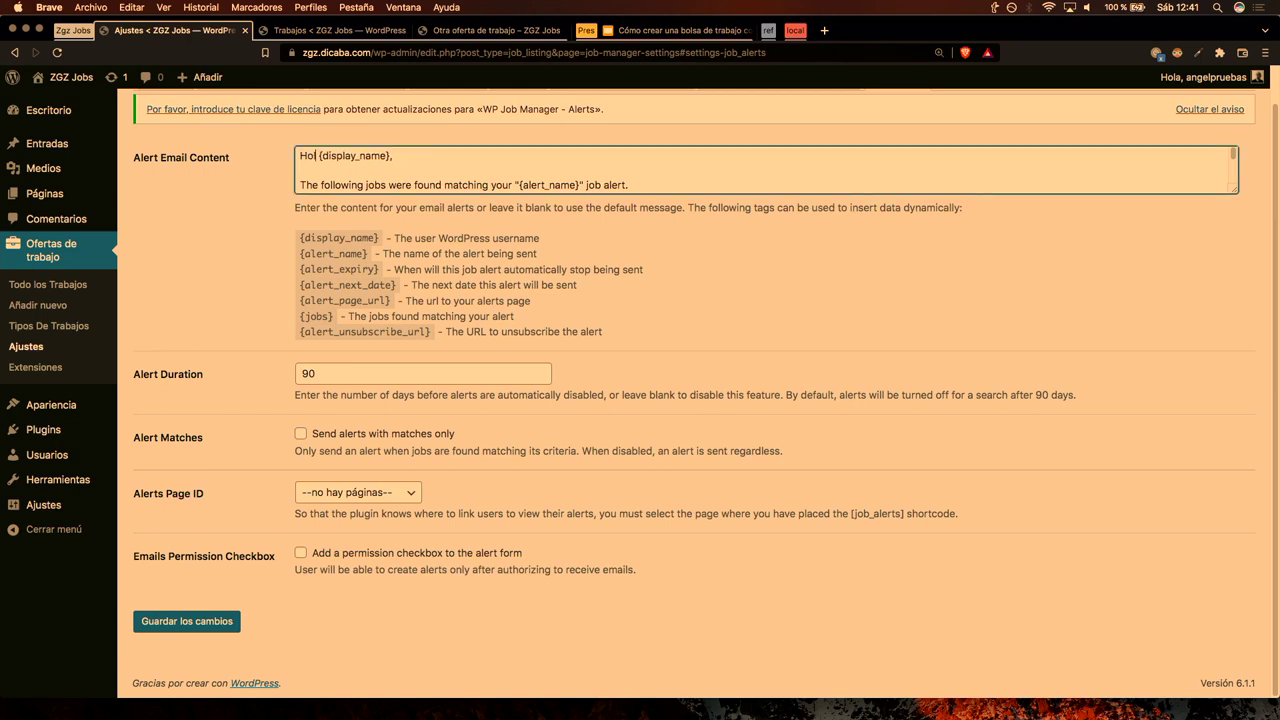
scroll(396, 171, "down", 1)
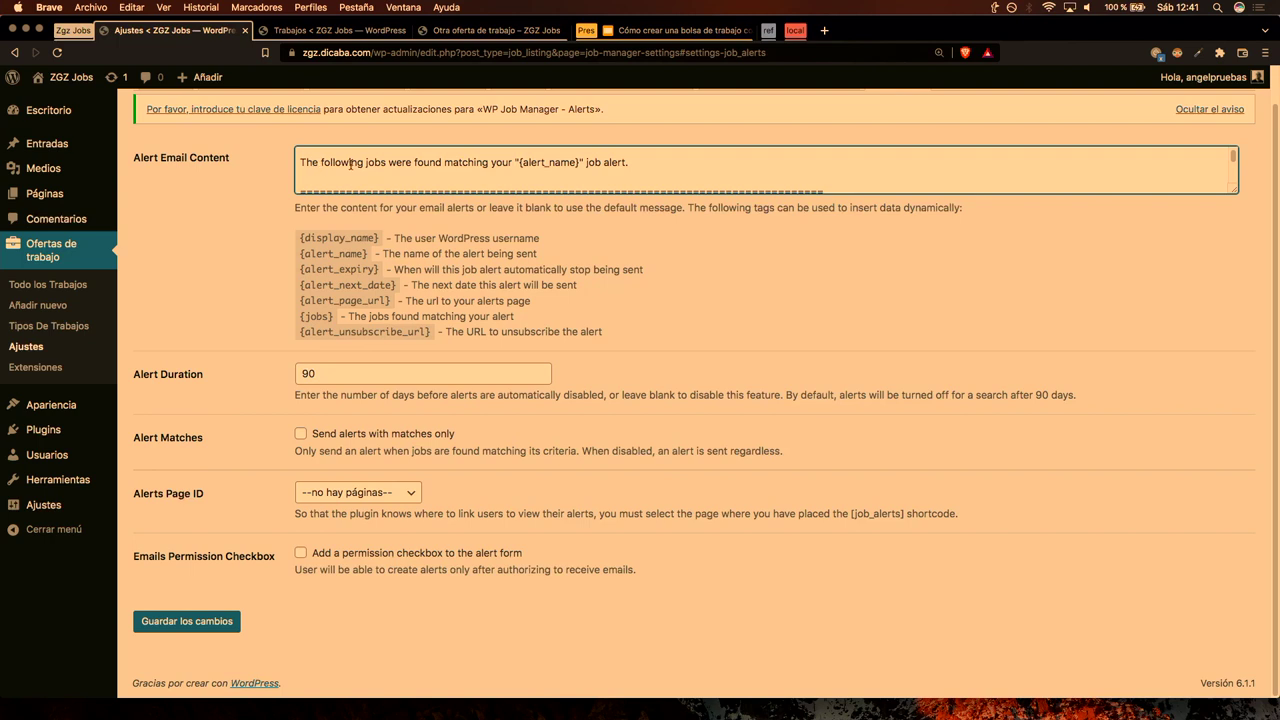
left_click_drag(516, 162, 284, 168)
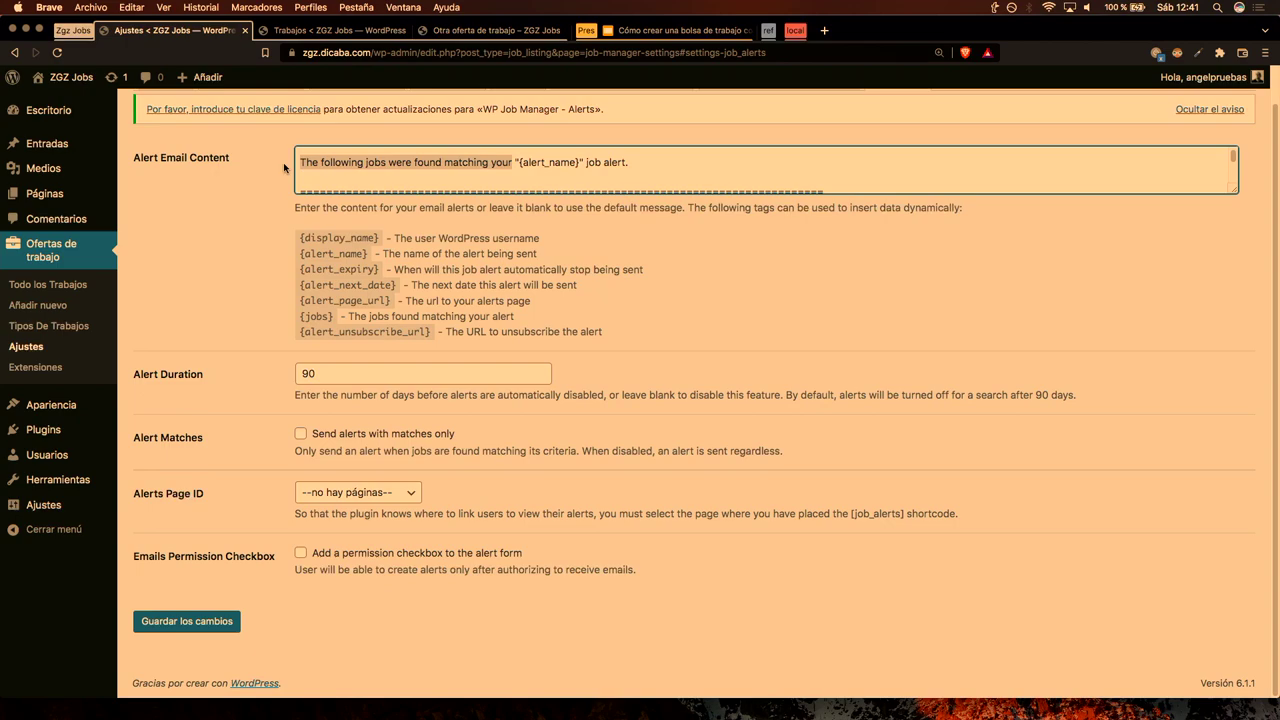
type("Hemos en")
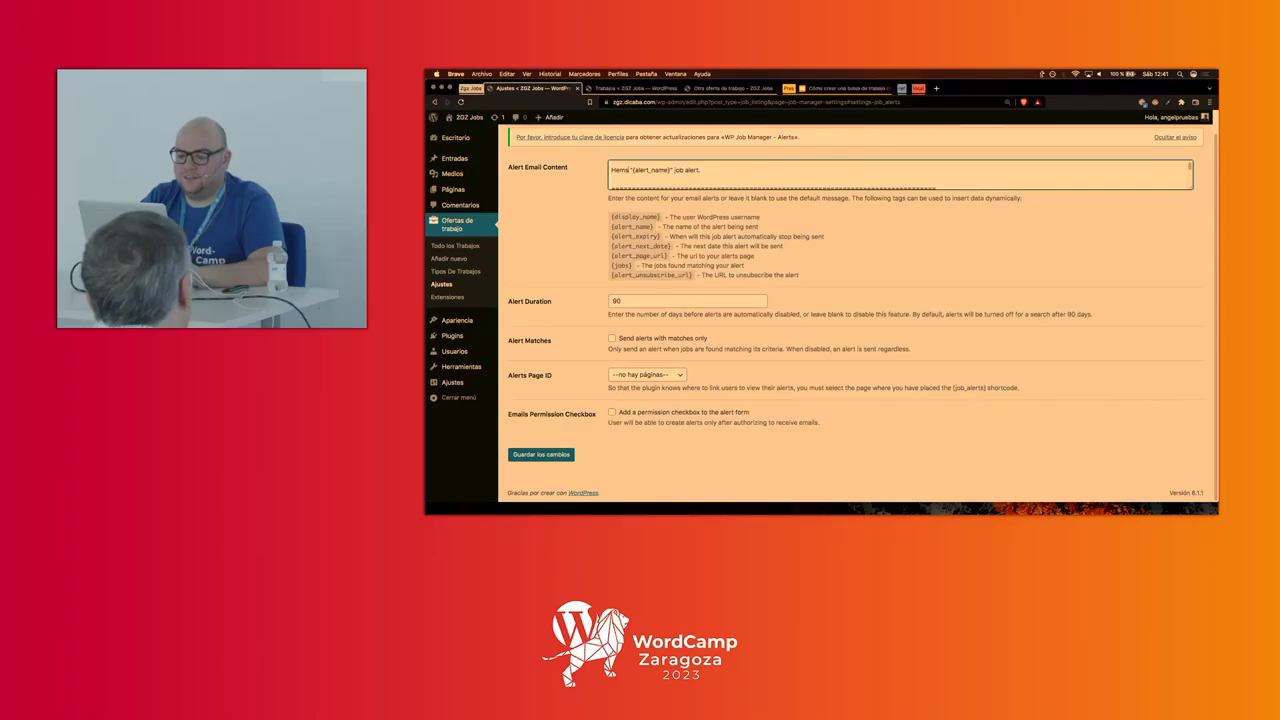
type("contrado lo")
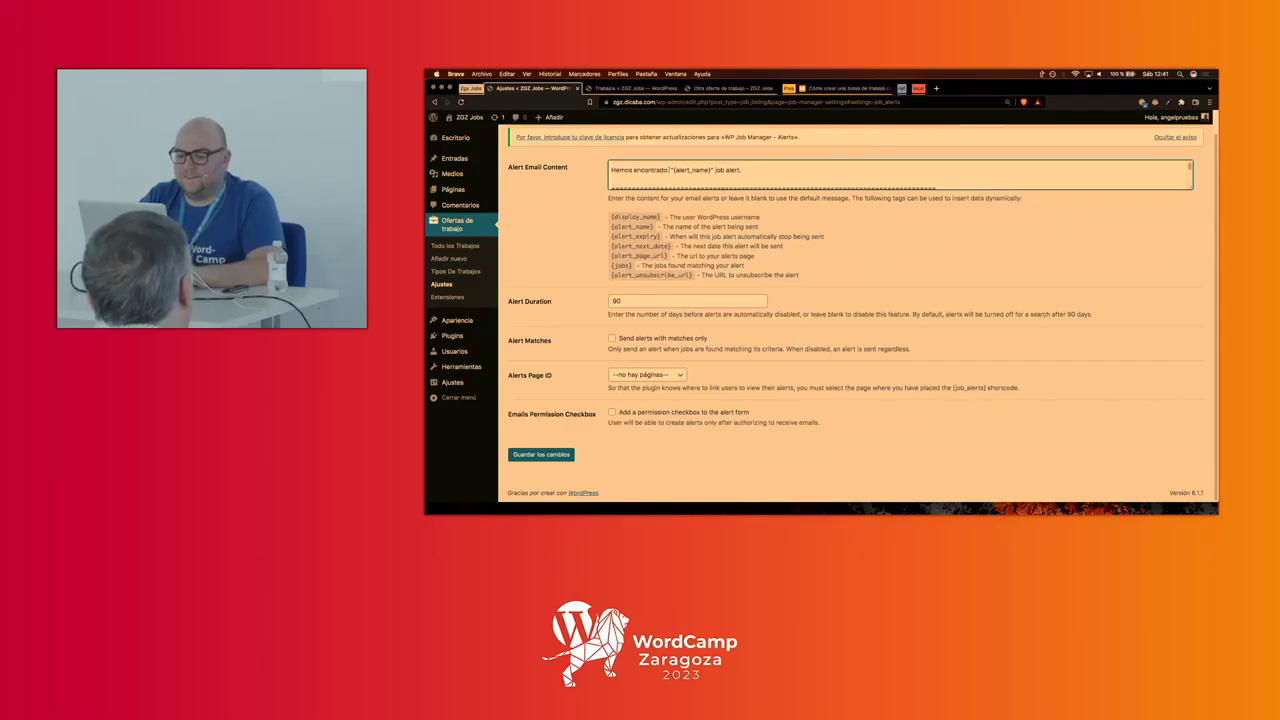
key("BackSpace")
key("BackSpace")
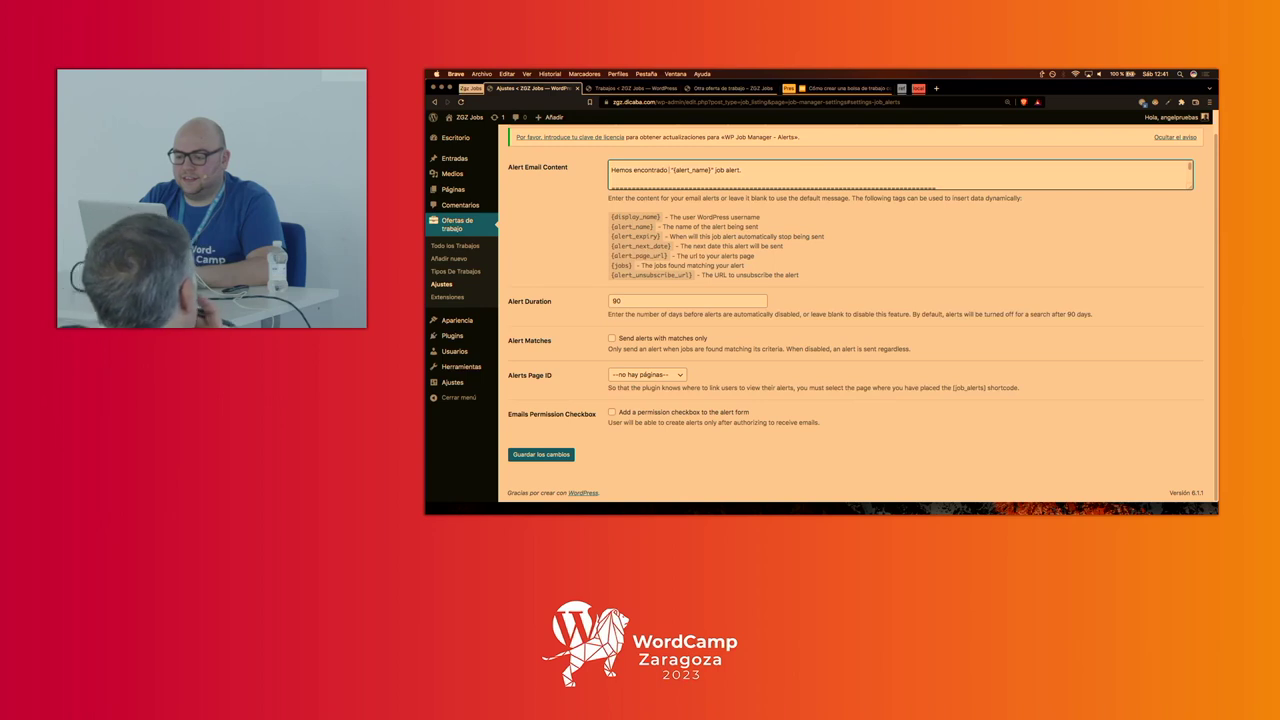
type("los siguientes")
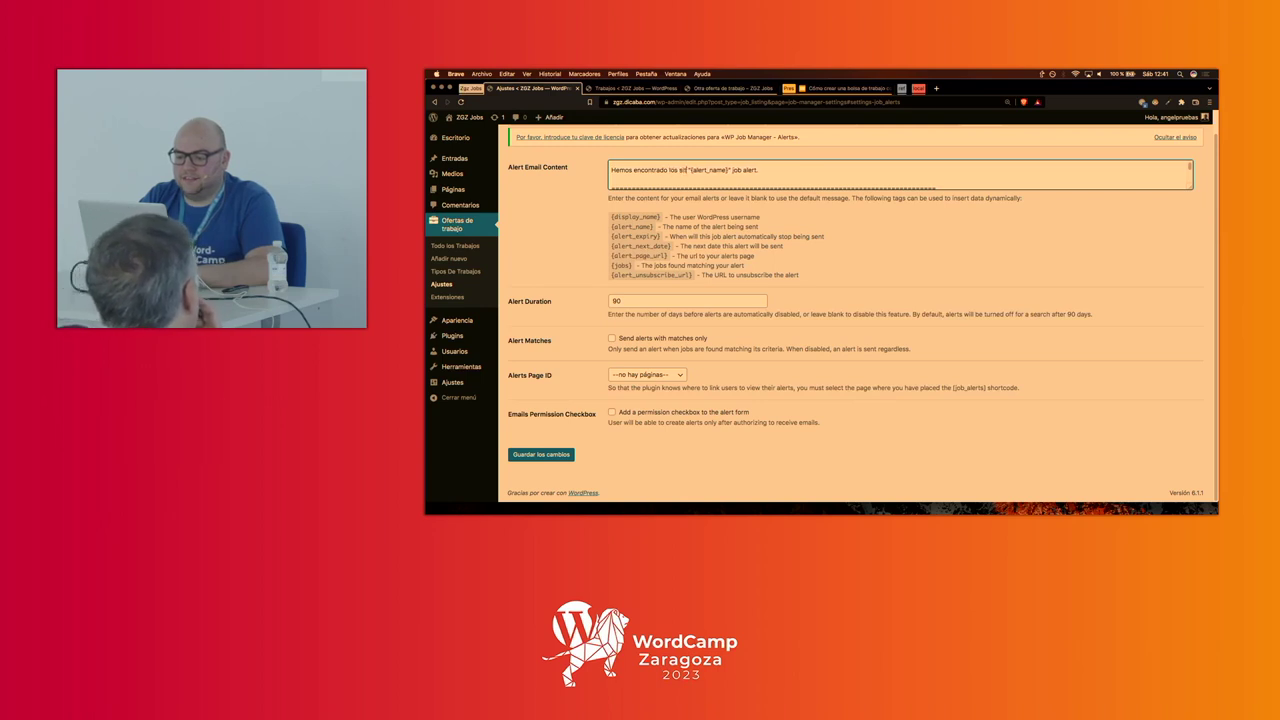
type(" trabajos ")
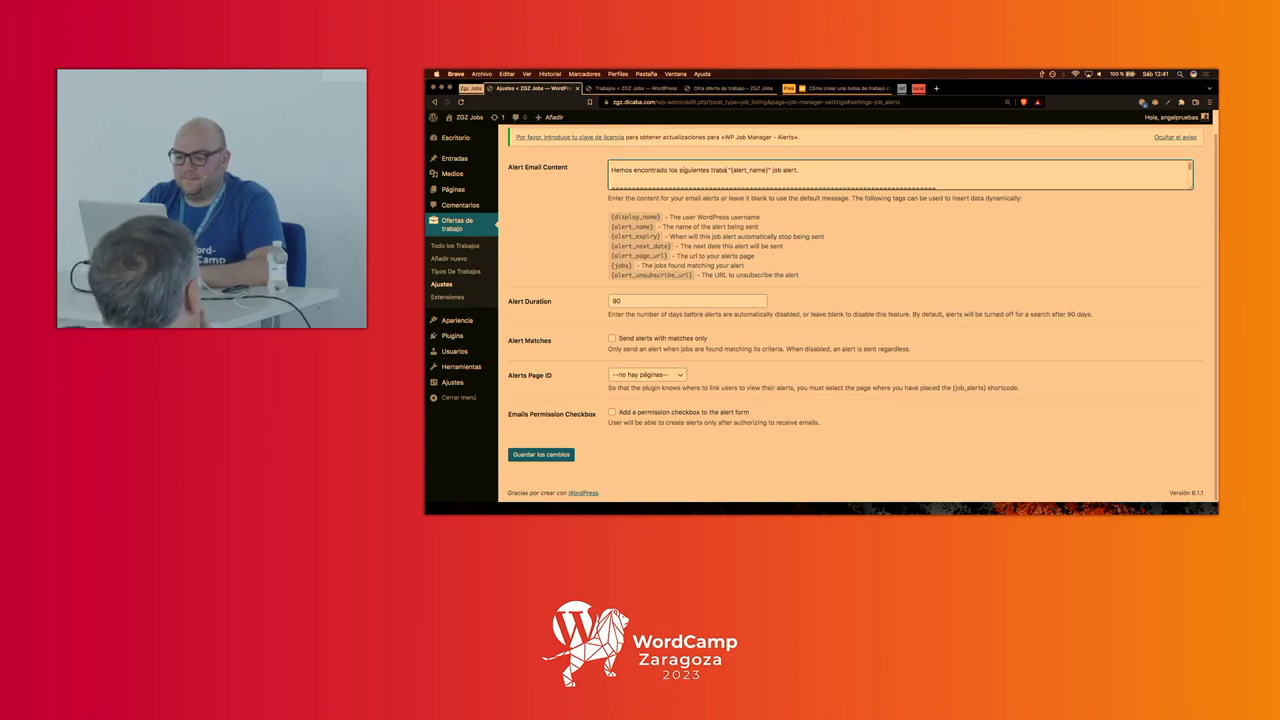
type("en tu a")
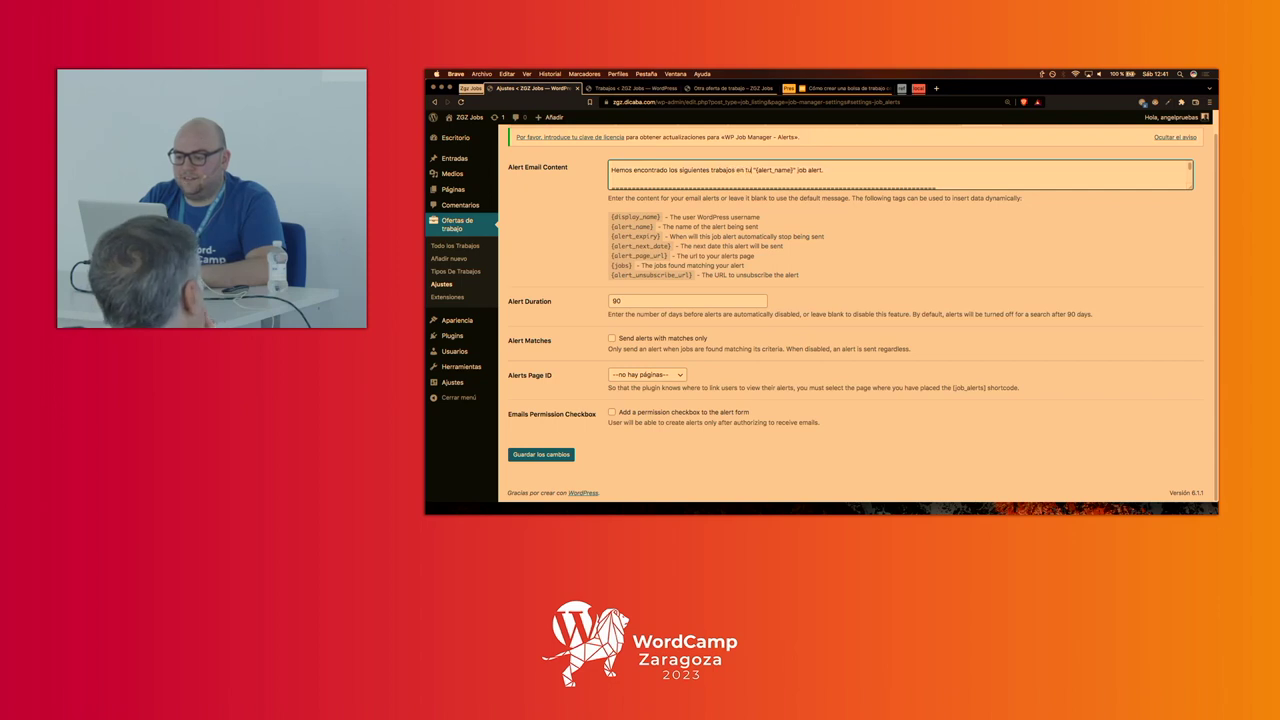
type("lerta:")
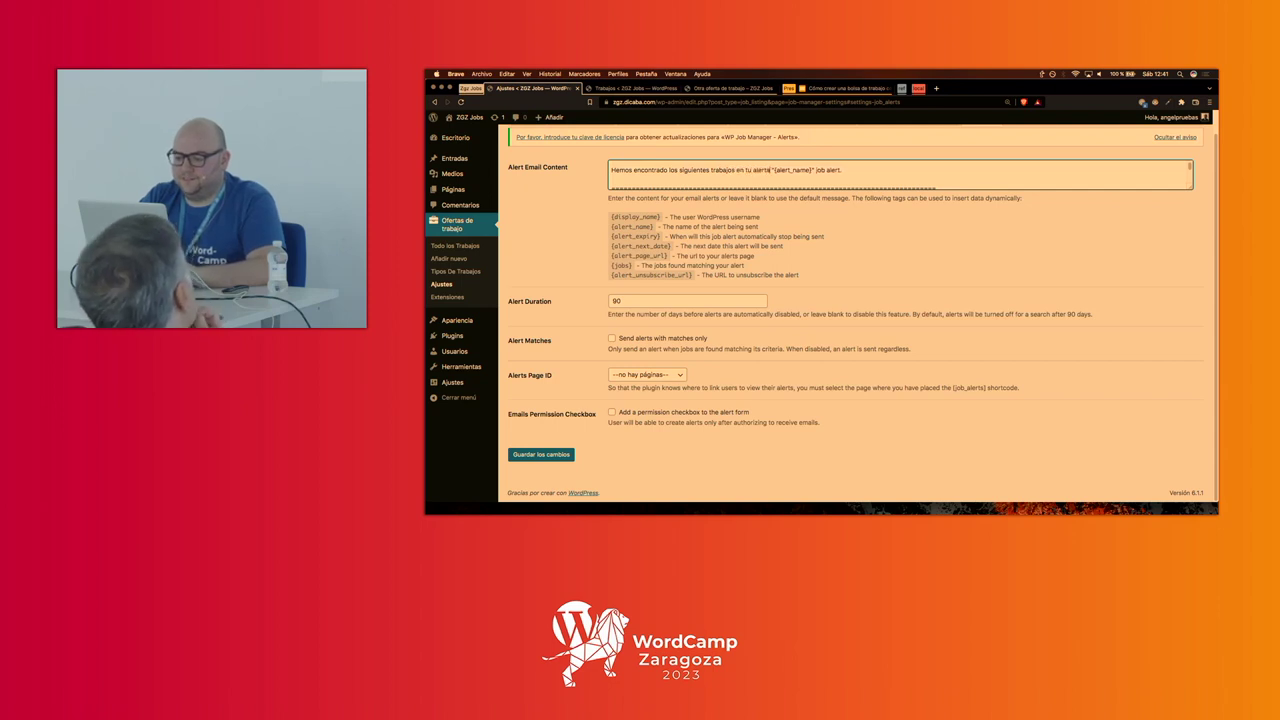
left_click_drag(818, 170, 842, 170)
key("BackSpace")
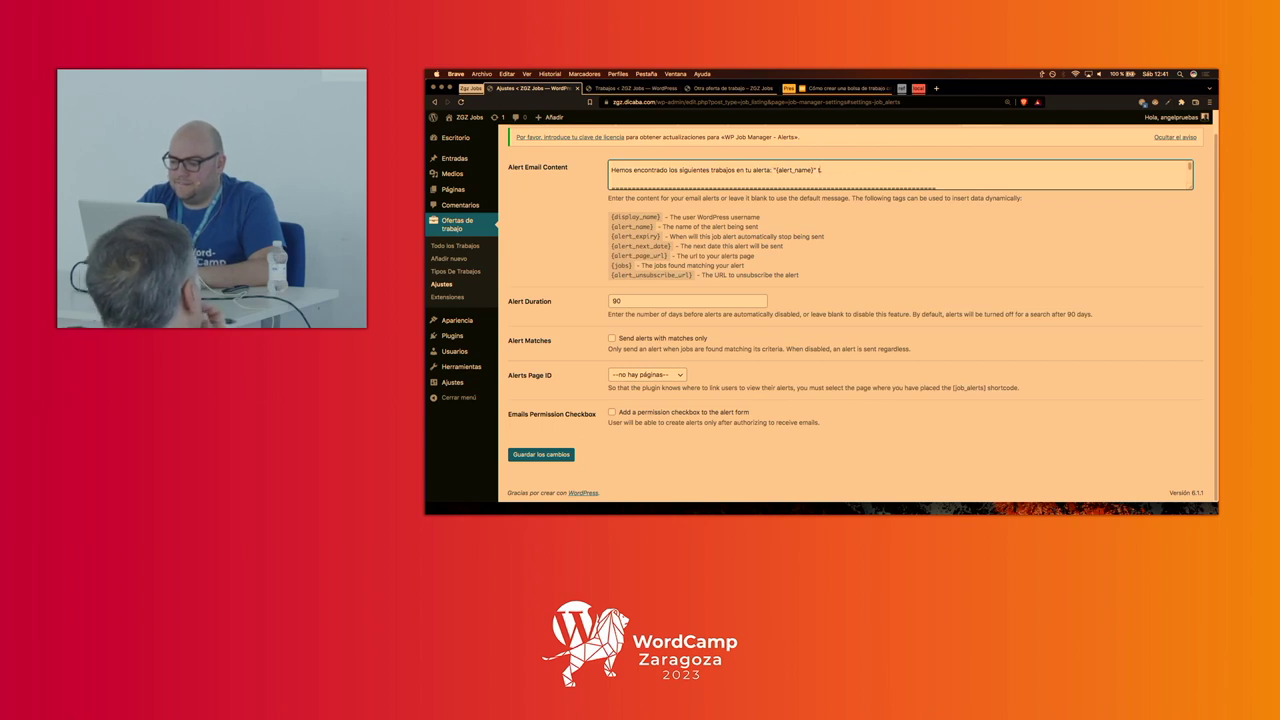
- Replace the wording before {alert_next_date} in the alert email with "Te avisaremos de nuevas ofertas de trabajo el"
key("Down")
key("Down")
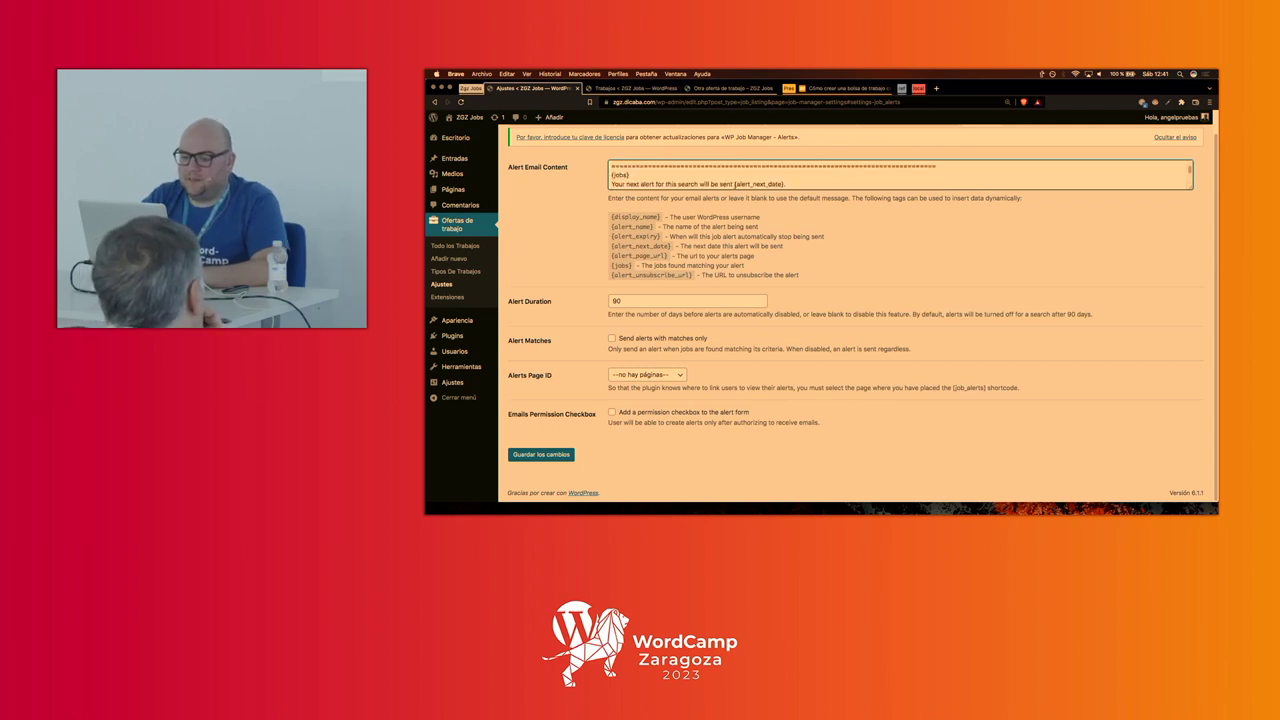
key("End")
scroll(678, 178, "down", 1)
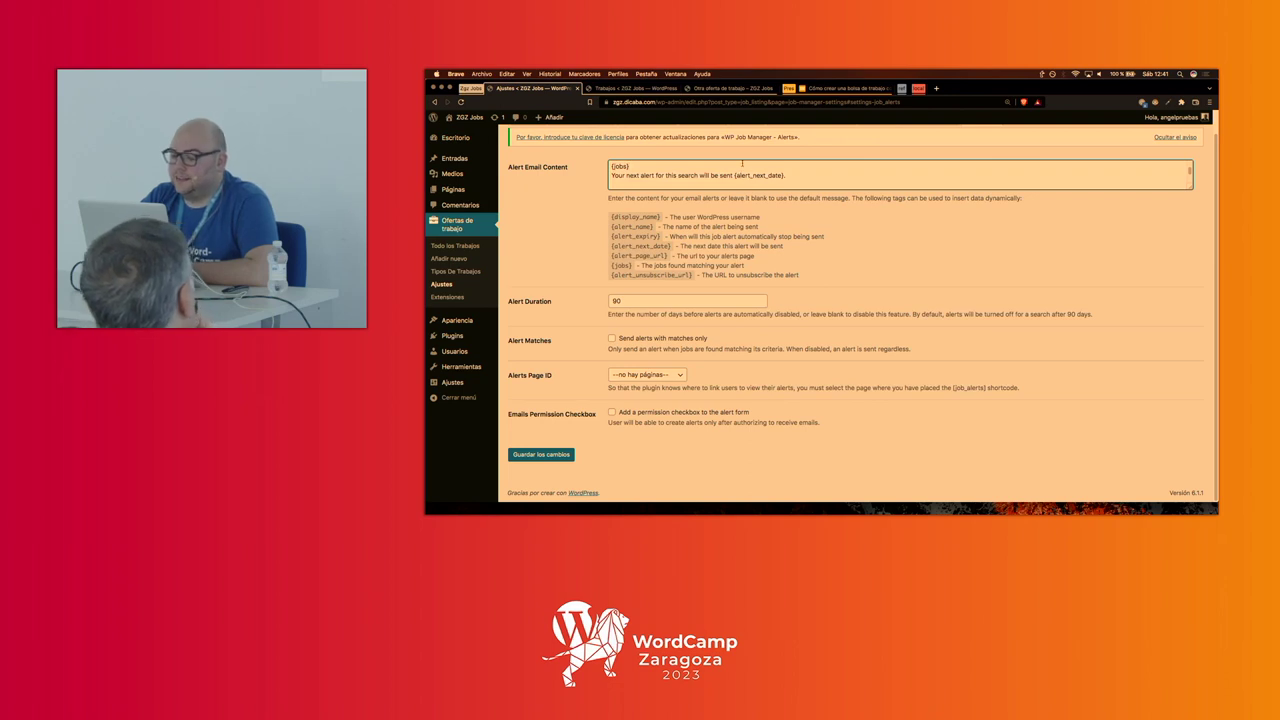
left_click_drag(733, 175, 611, 175)
scroll(611, 175, "down", 1)
type("Te avisa")
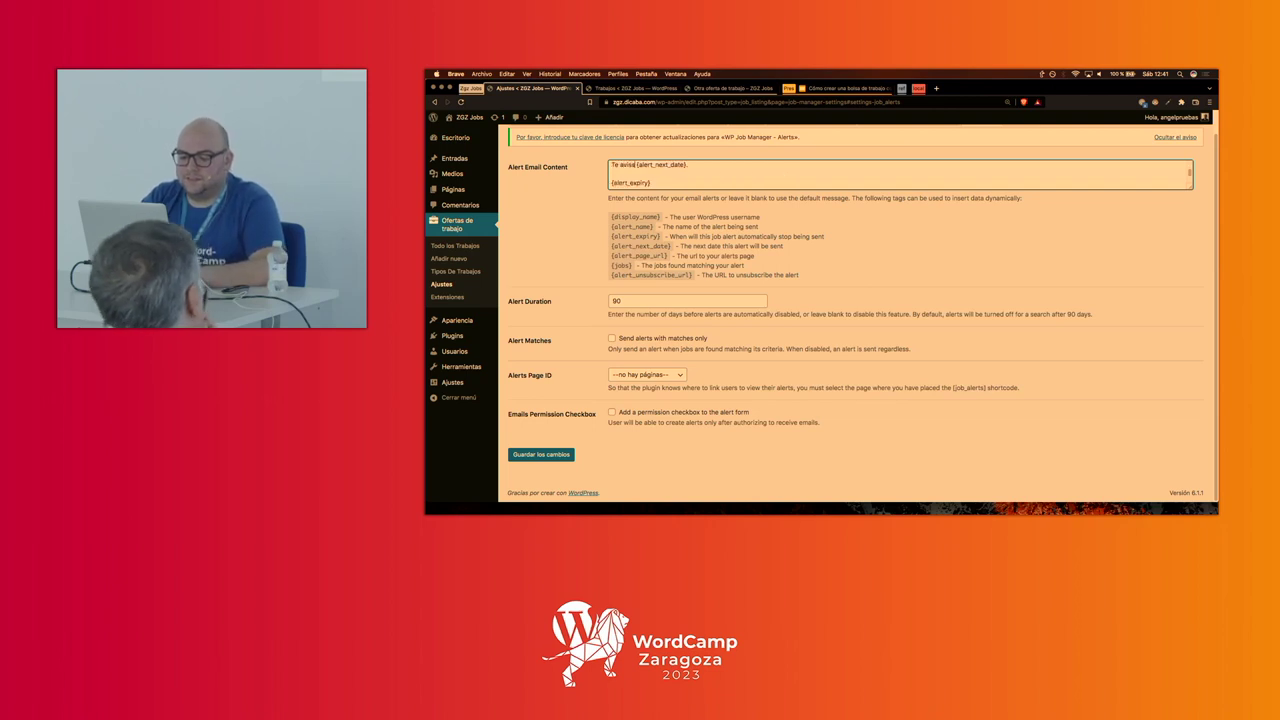
type("remos de nuevas ofertas de trb")
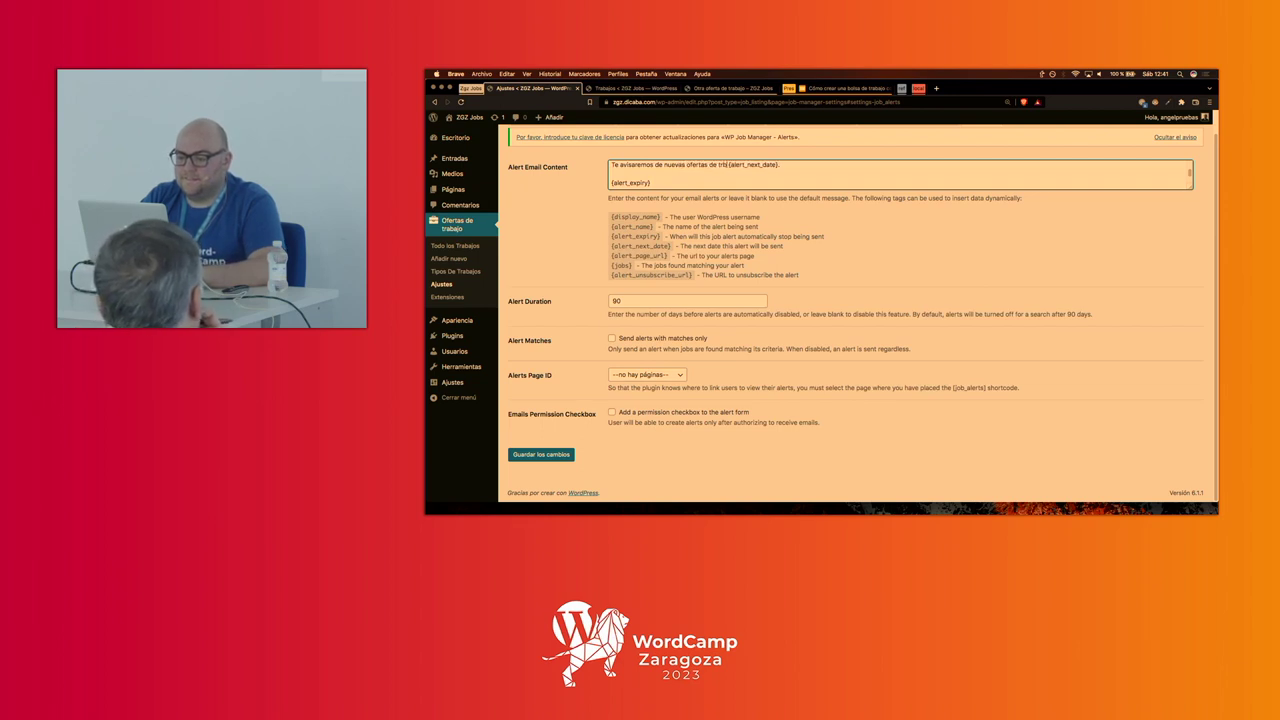
type("bajo el:")
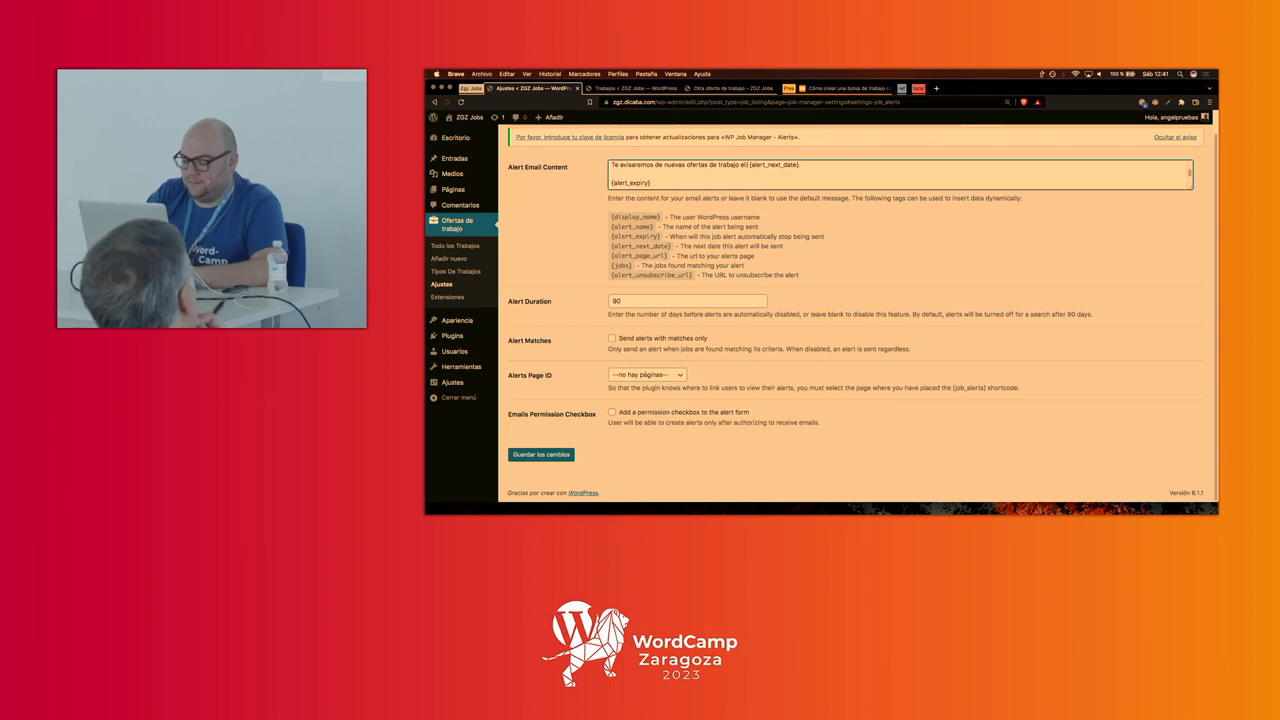
- Review the rest of the alert email content down to the unsubscribe link line, and return to its beginning
key("super+z")
key("super+z")
key("super+z")
key("super+z")
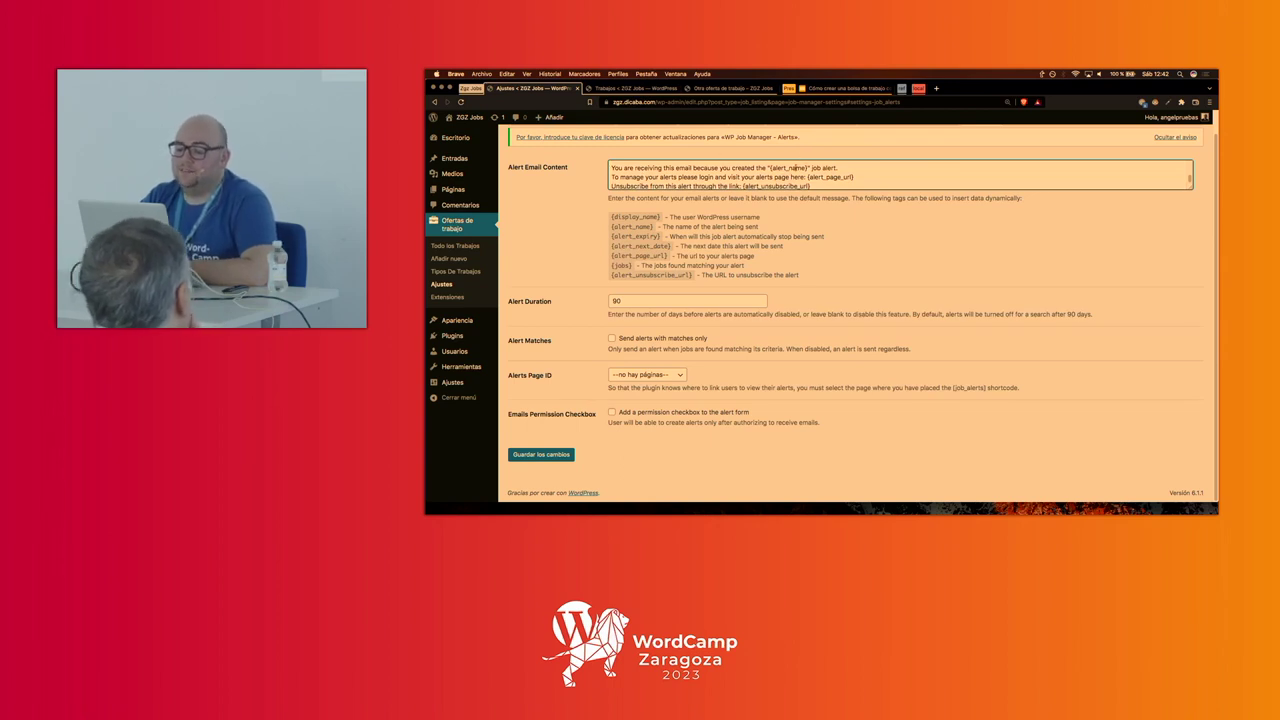
scroll(813, 177, "down", 1)
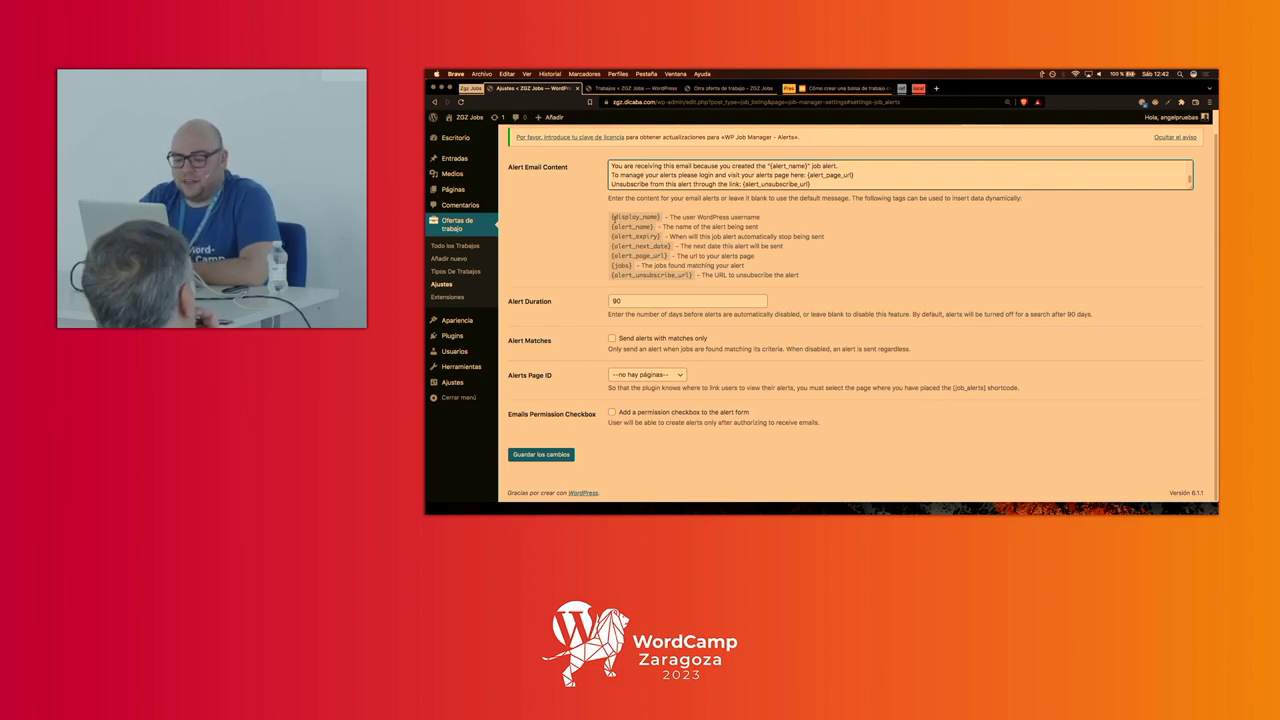
key("ctrl+a")
key("ctrl+v")
scroll(662, 170, "up", 1)
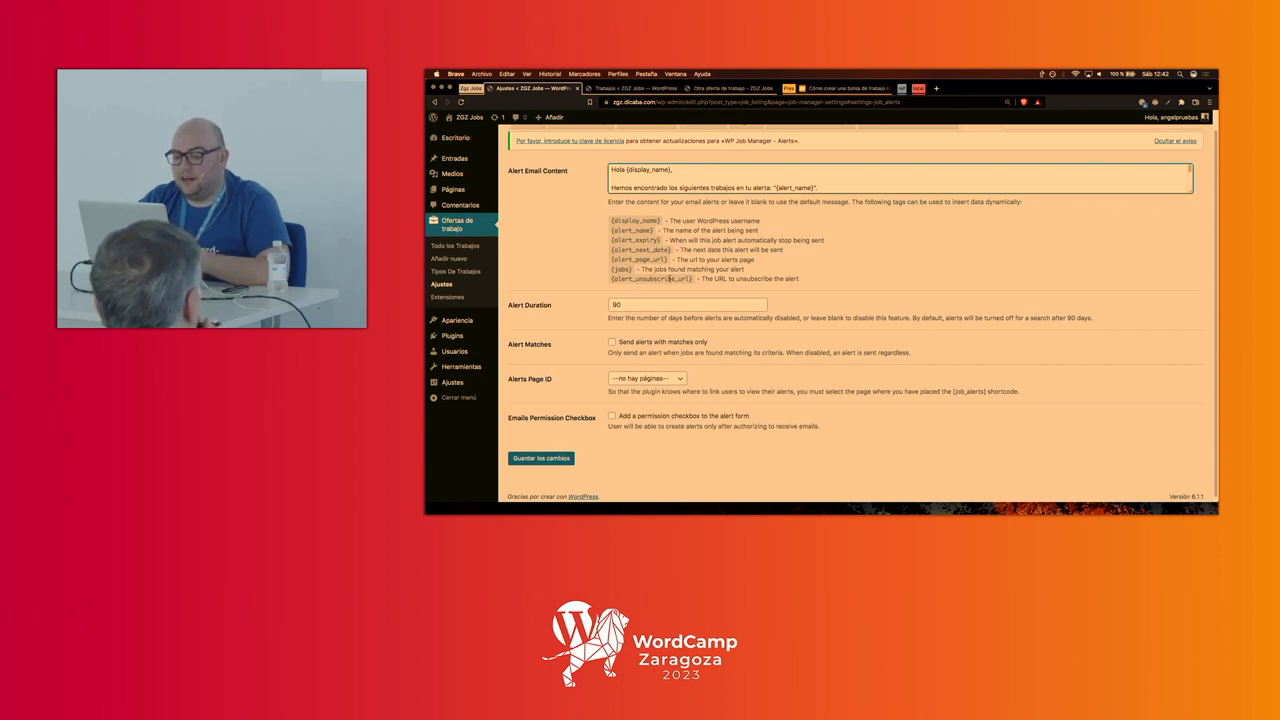
- Clear the Alert Duration value and enable "Send alerts with matches only"
scroll(593, 307, "down", 1)
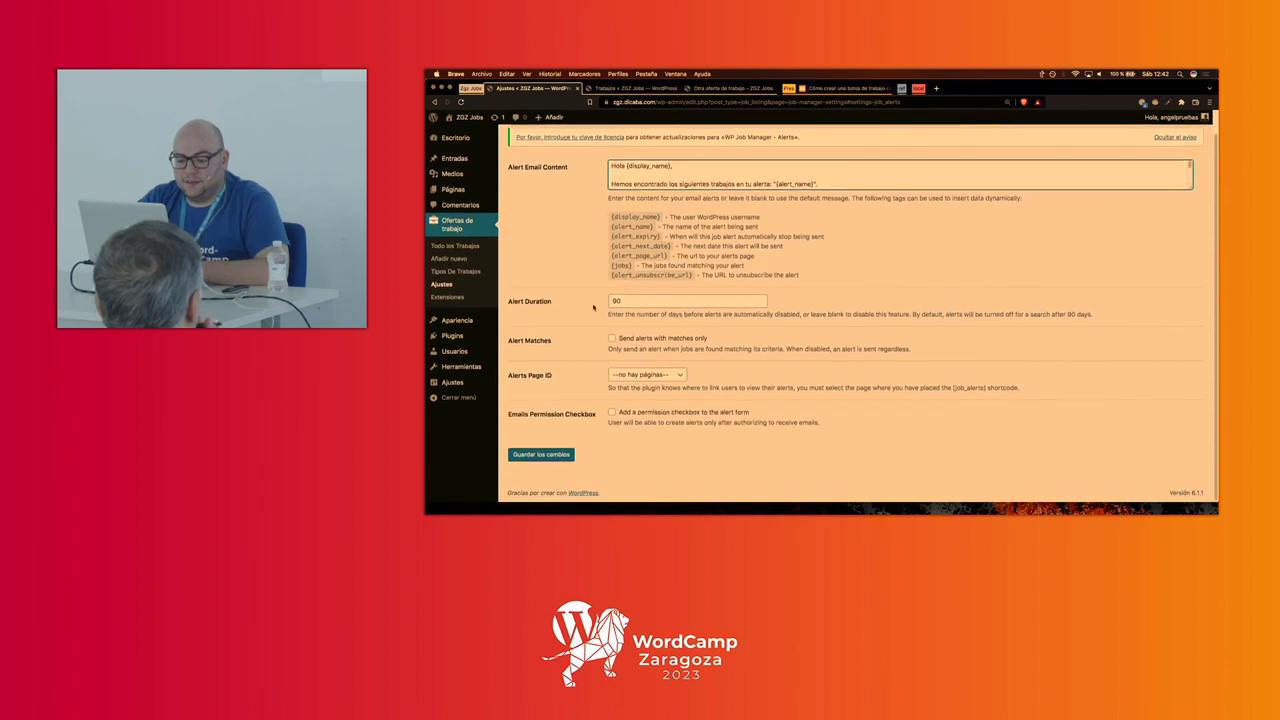
left_click(635, 300)
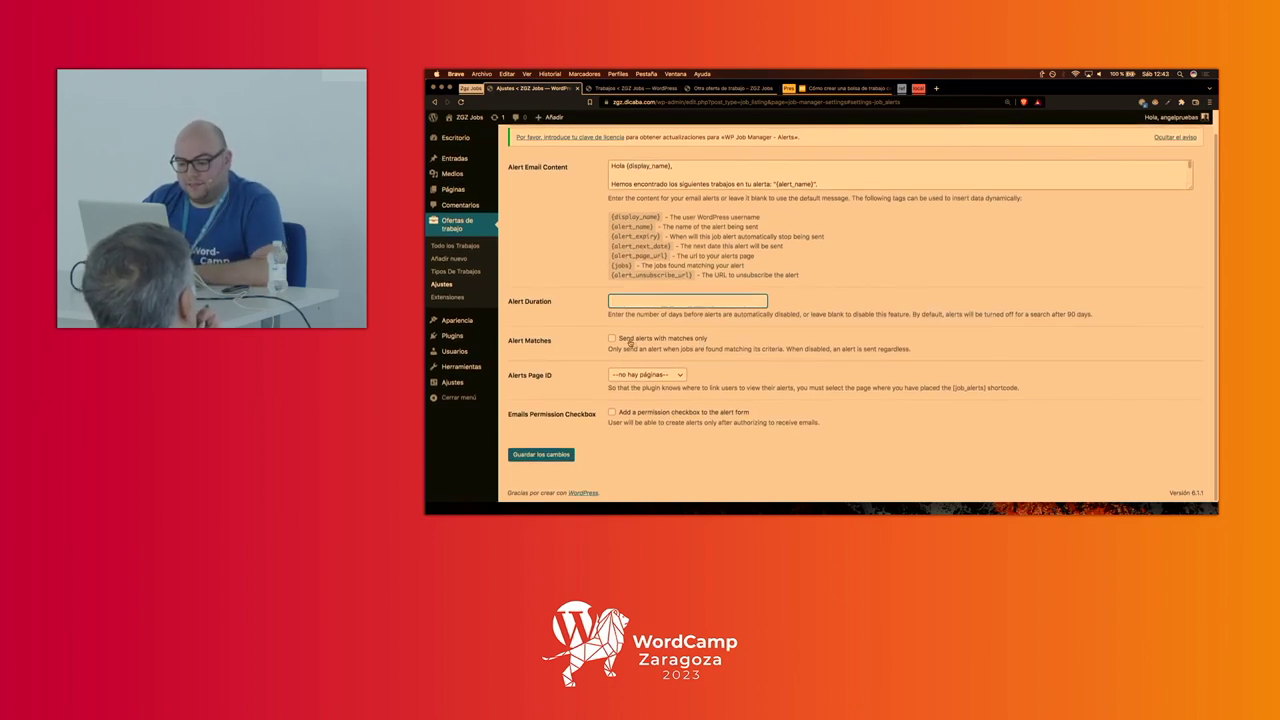
left_click(612, 339)
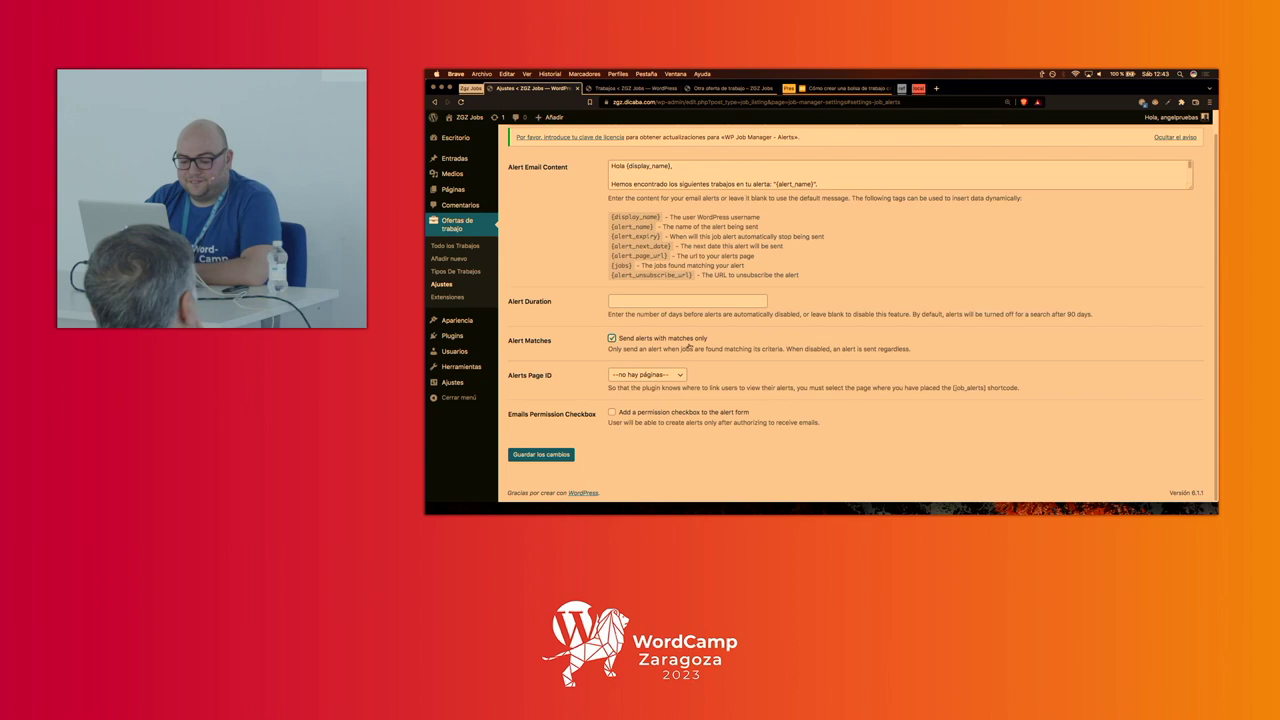
- Check which pages can be chosen for the Alerts Page ID setting, leaving the selection as it is
left_click(638, 376)
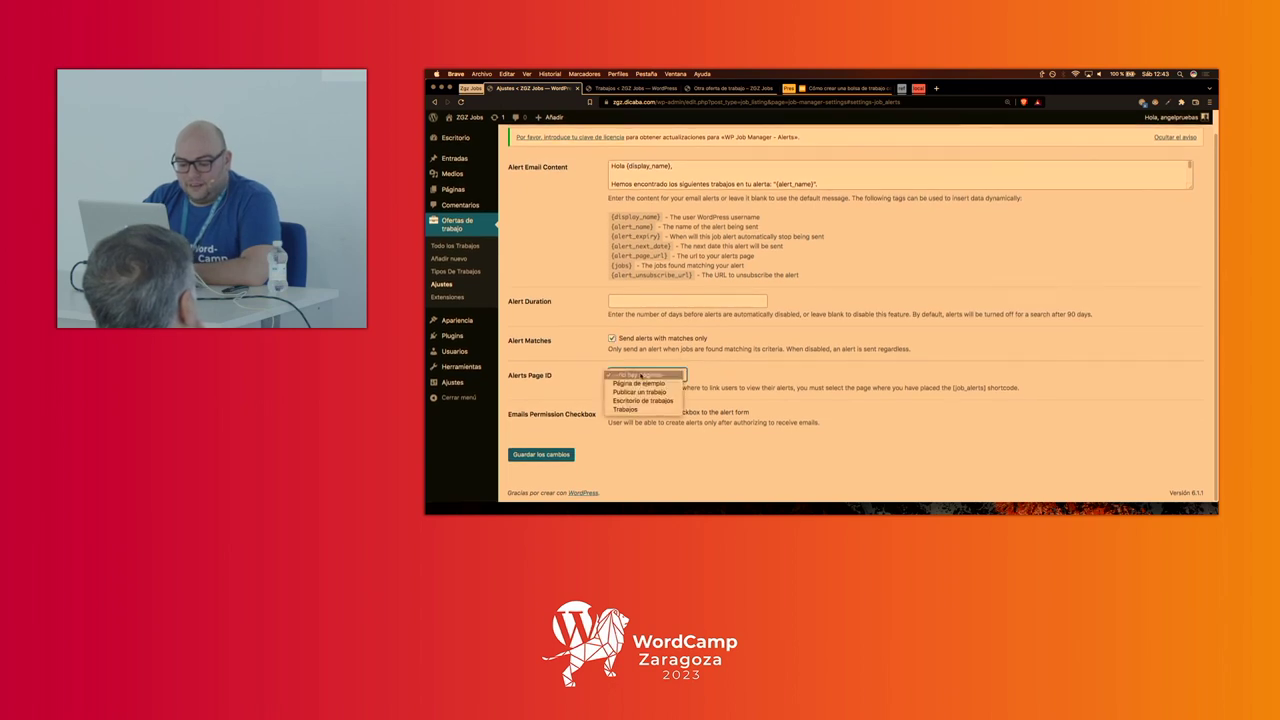
left_click(680, 374)
left_click(666, 374)
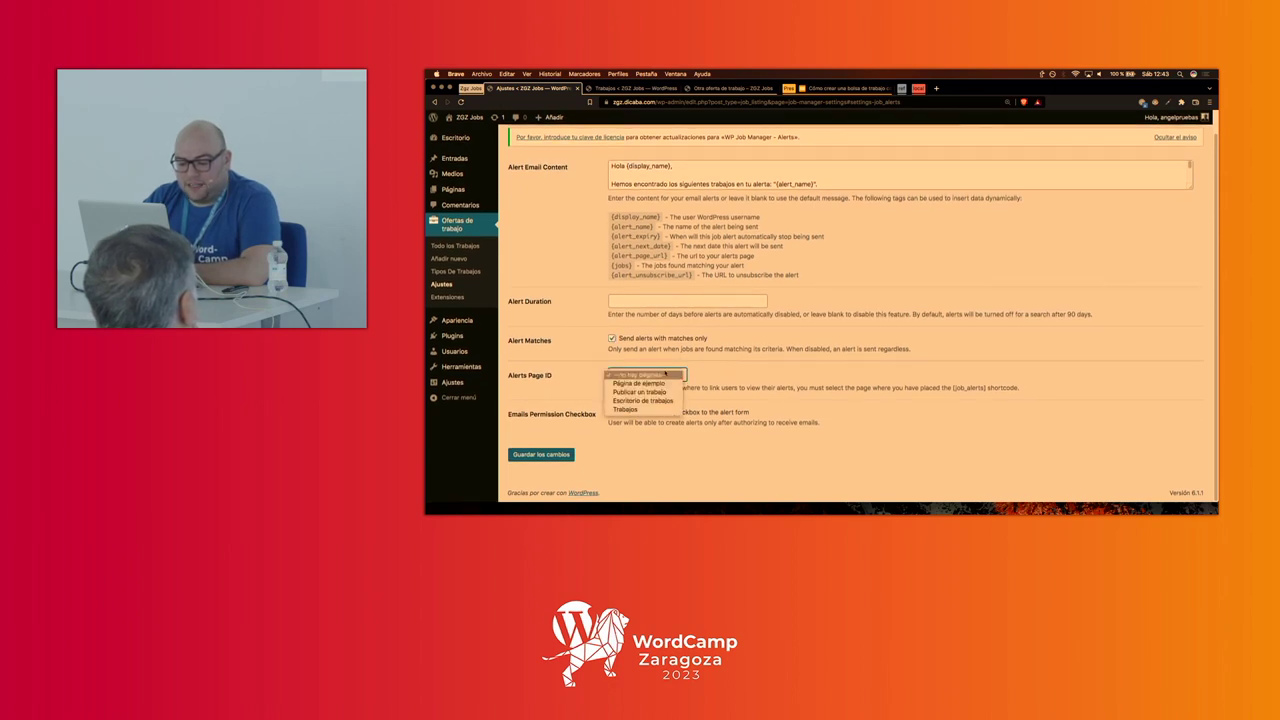
left_click(640, 374)
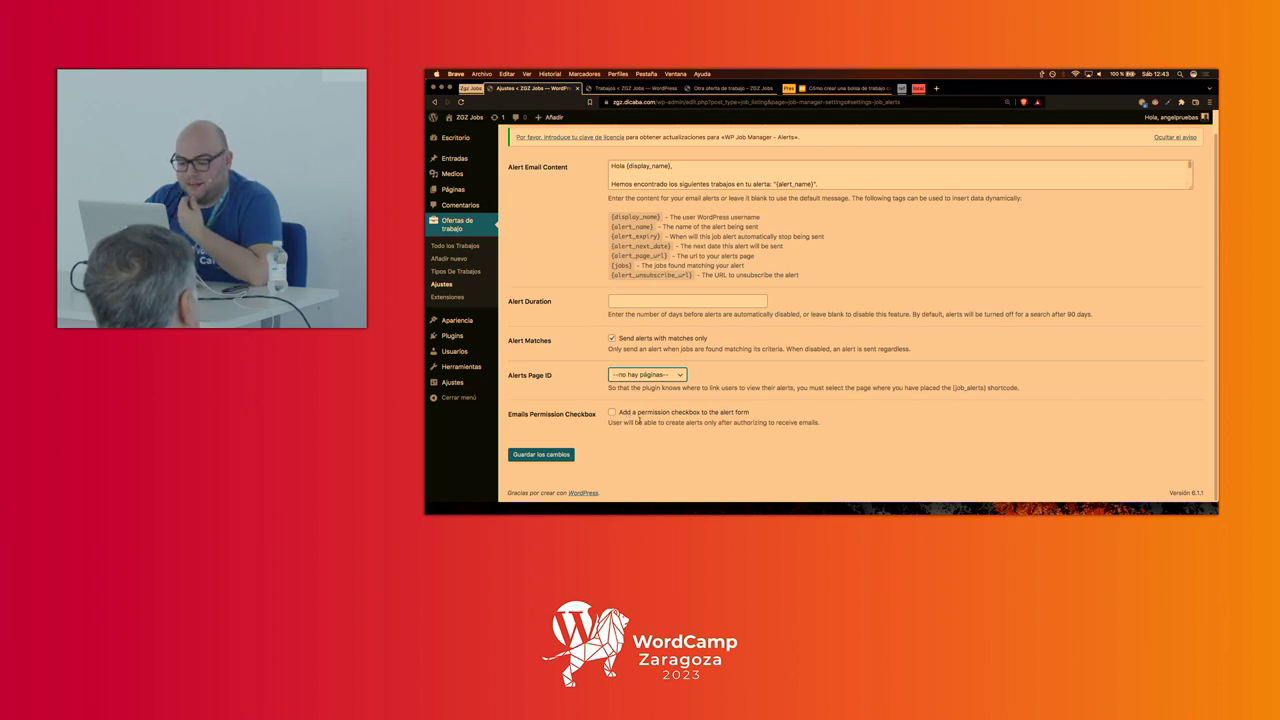
left_click(620, 377)
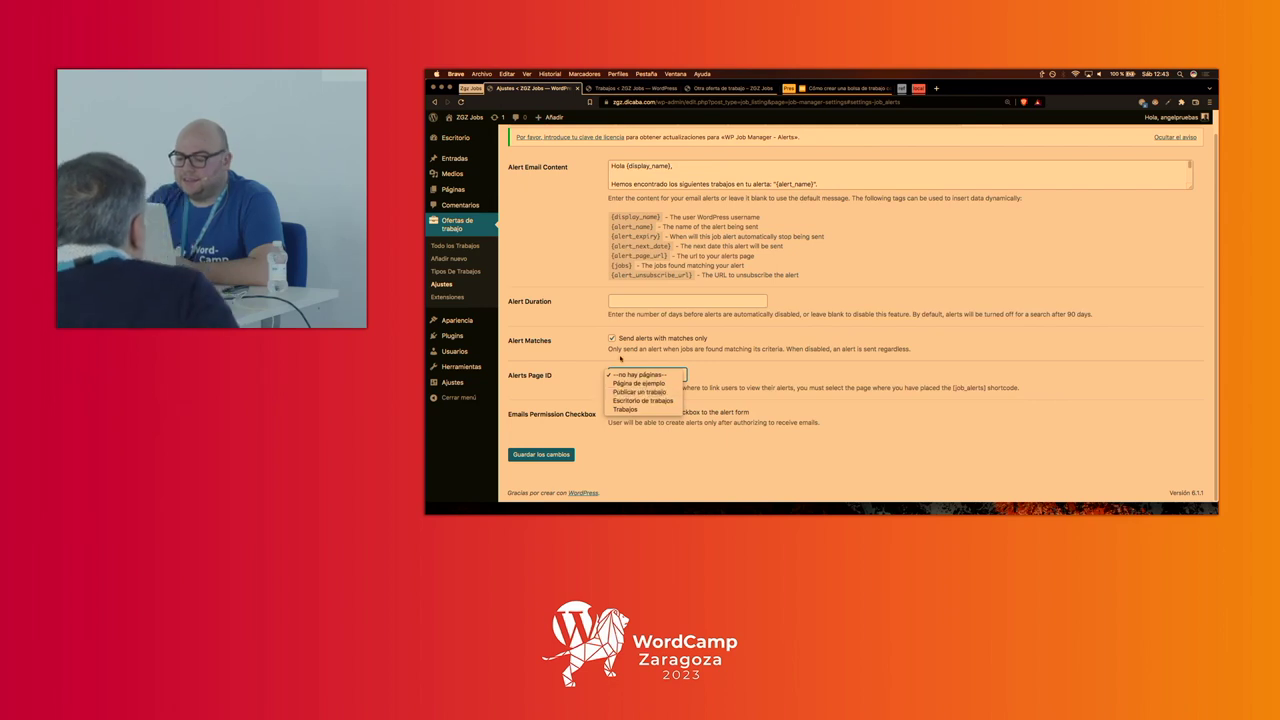
left_click(577, 326)
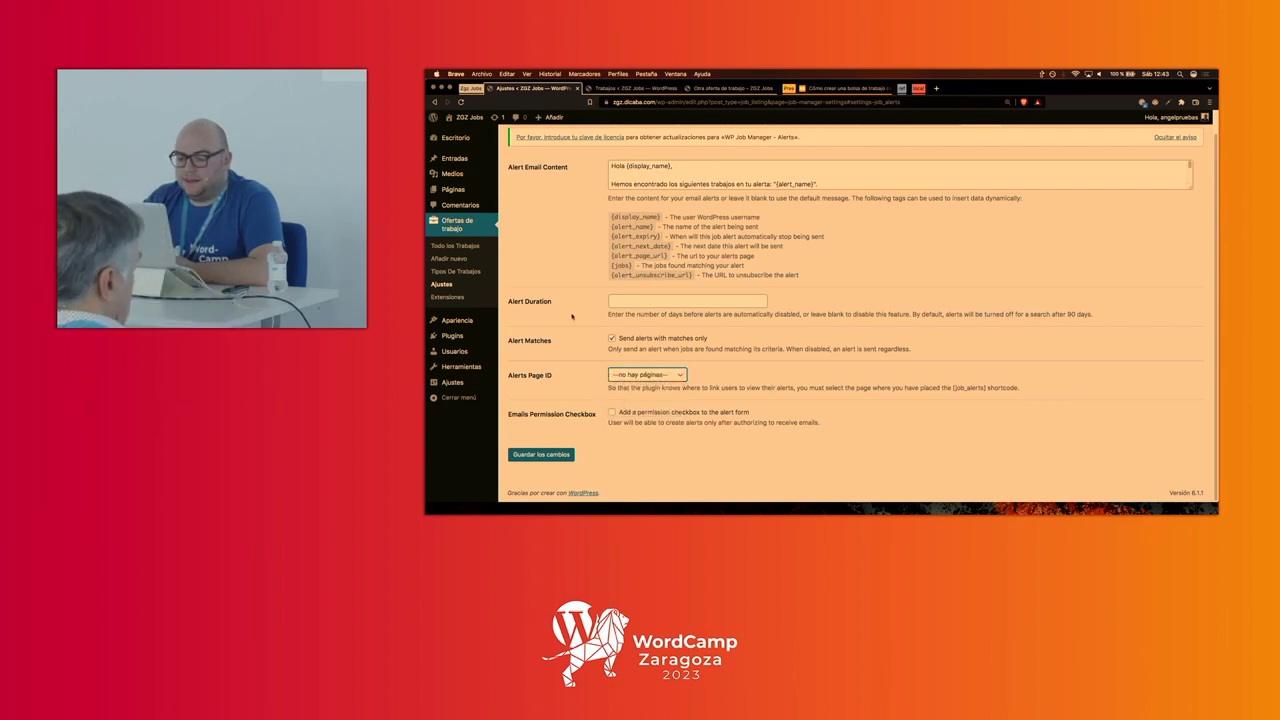
- Create a new page titled "Alertas" in a separate browser tab and publish it
mouse_move(482, 192)
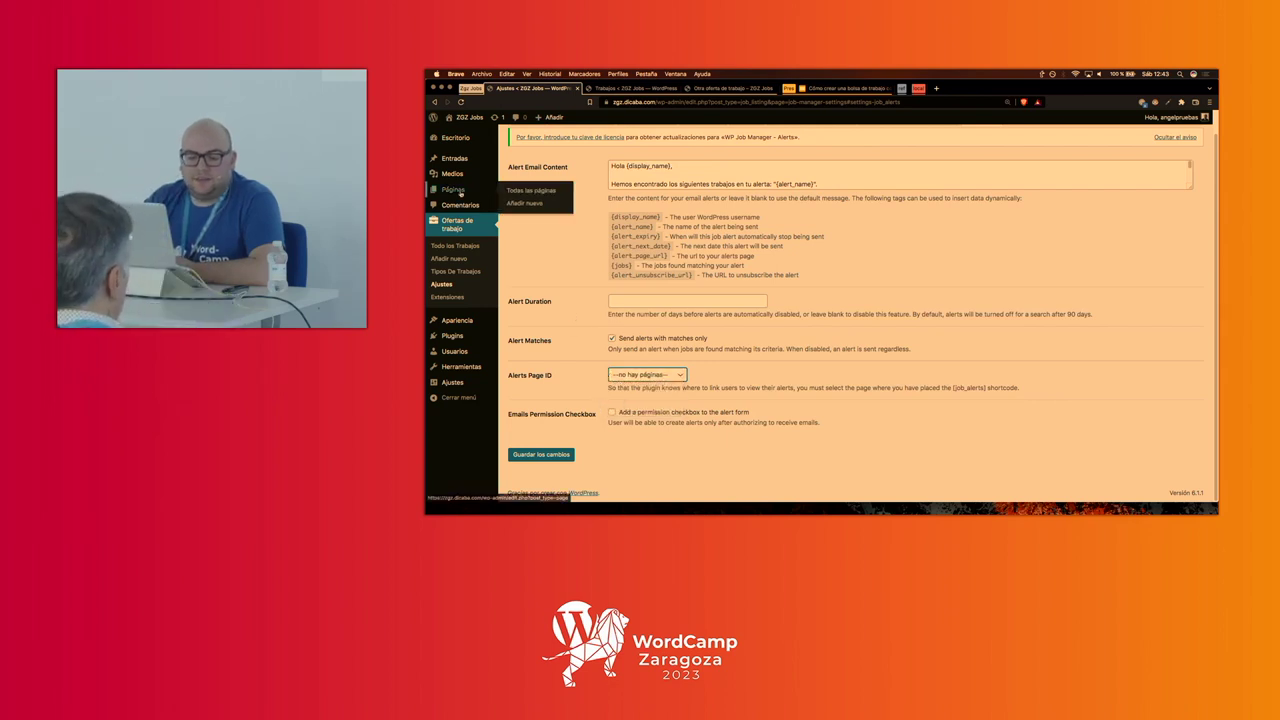
right_click(516, 206)
left_click(545, 213)
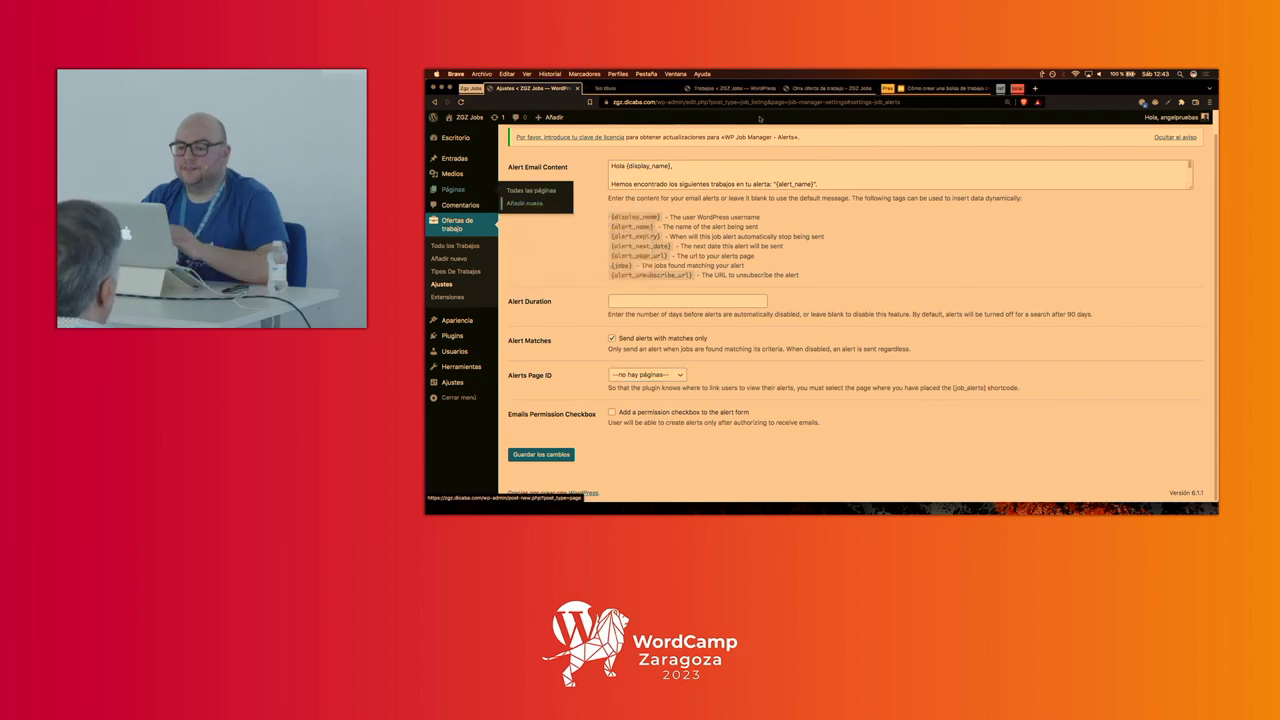
left_click(614, 88)
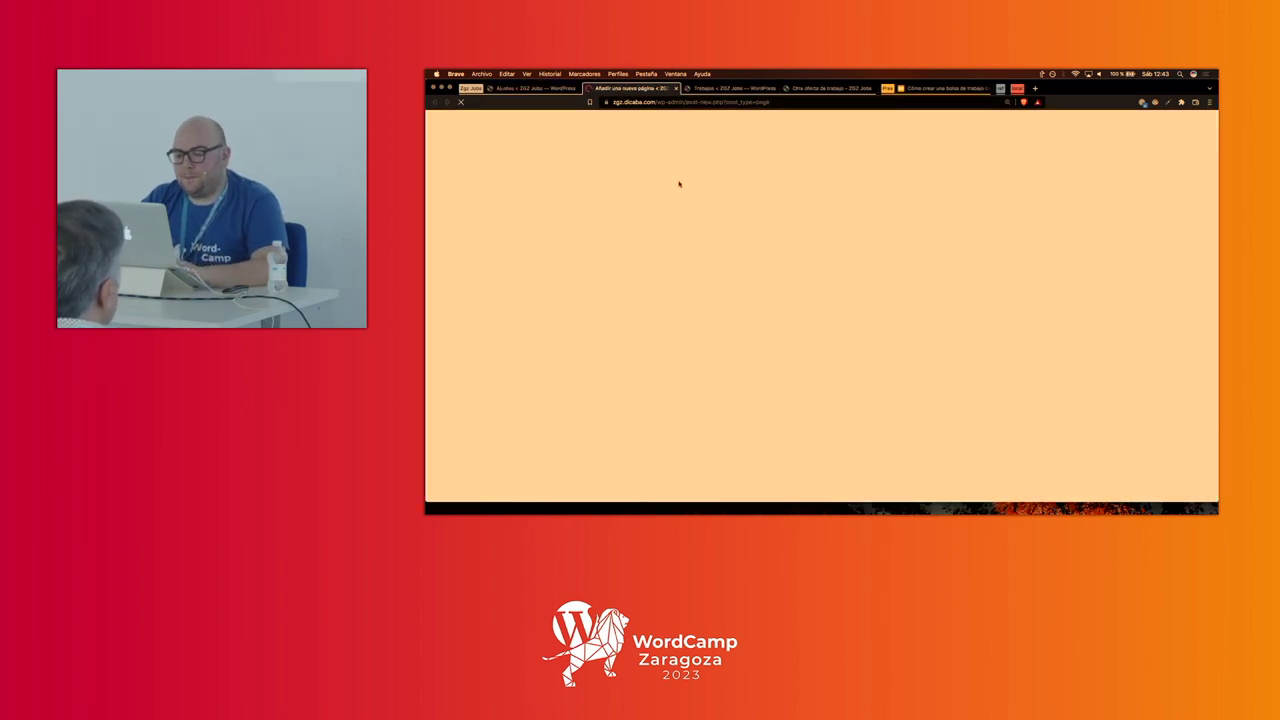
type("Alertas")
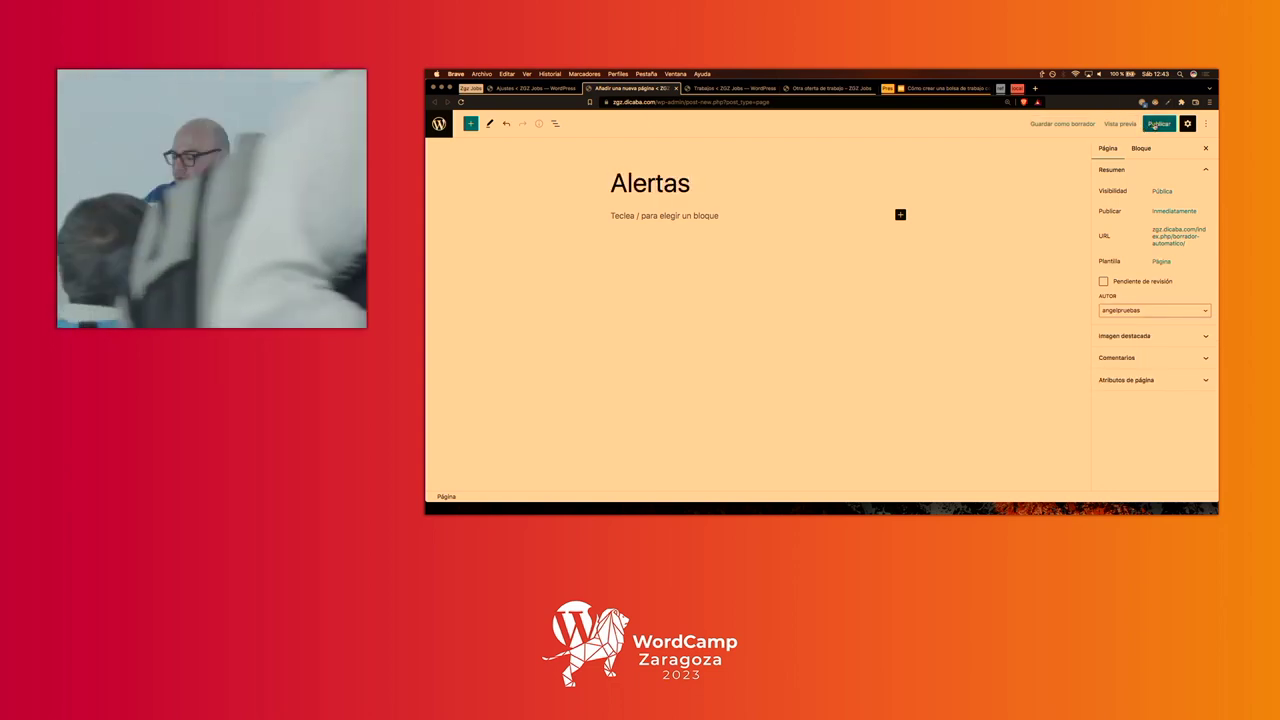
left_click(1156, 124)
left_click(1137, 127)
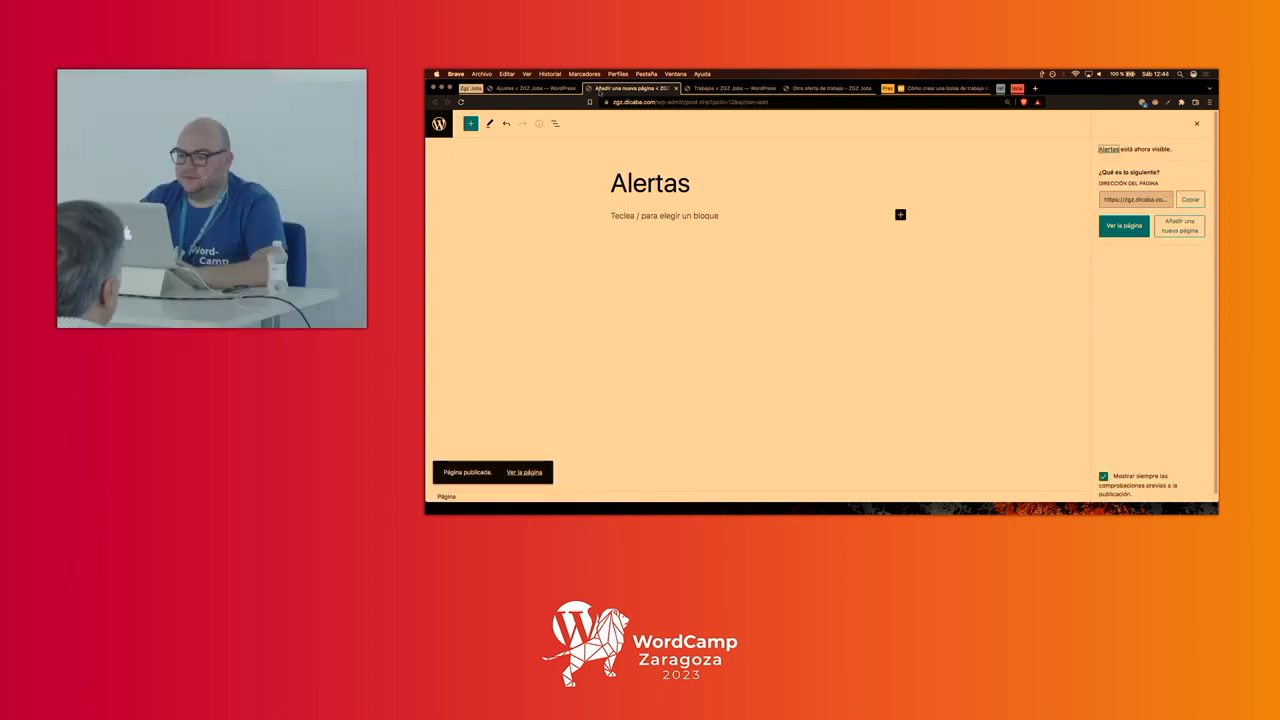
- Return to the job alerts settings and reload them to refresh the Alerts Page ID choices
left_click(536, 88)
left_click(646, 375)
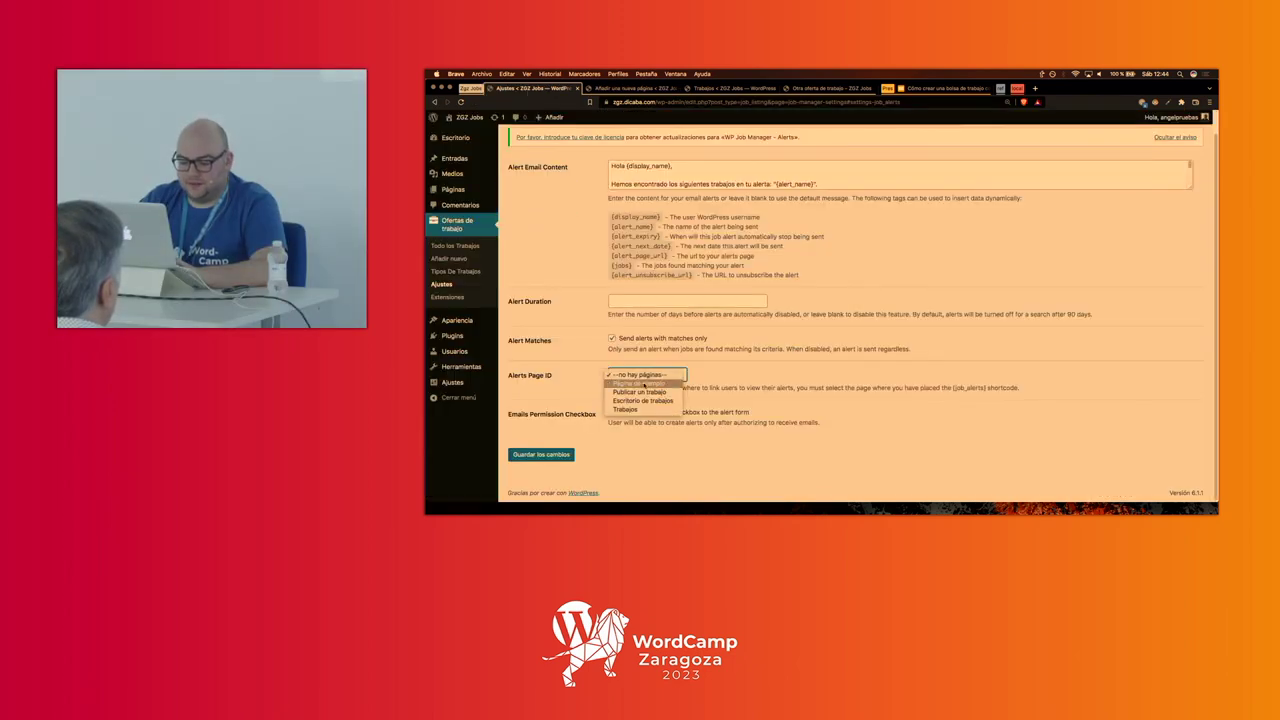
left_click(460, 102)
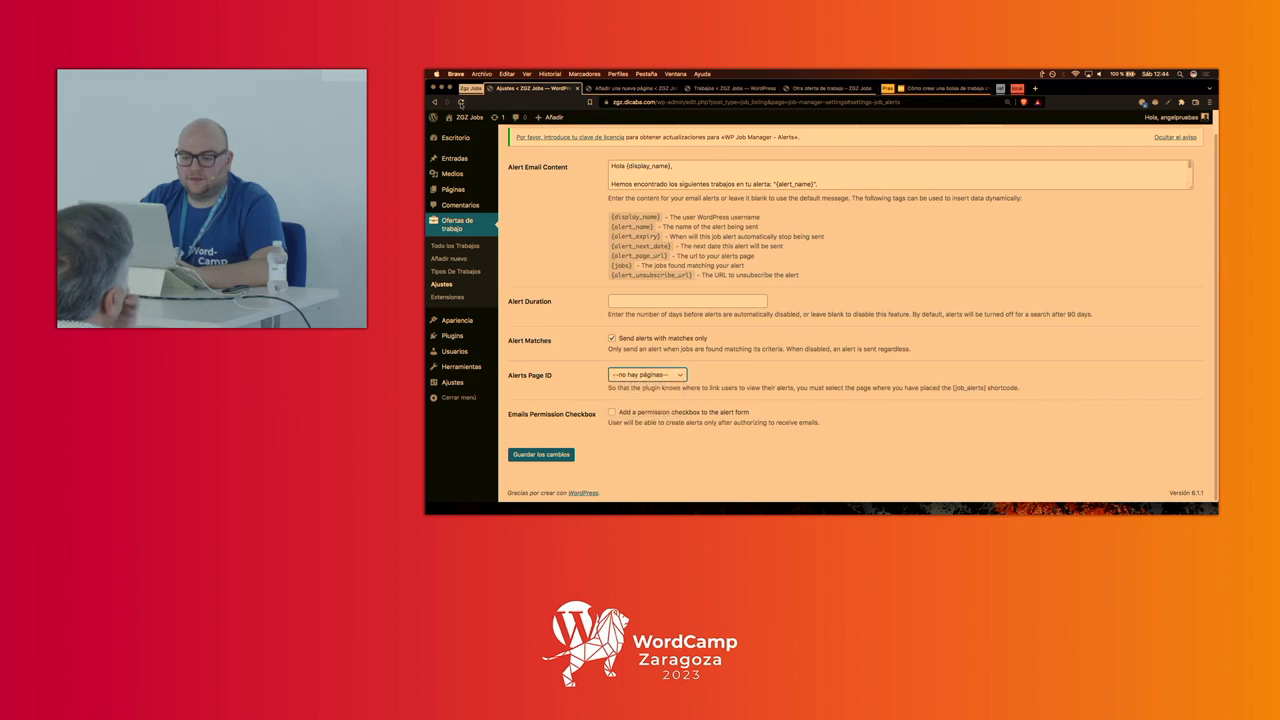
left_click(460, 102)
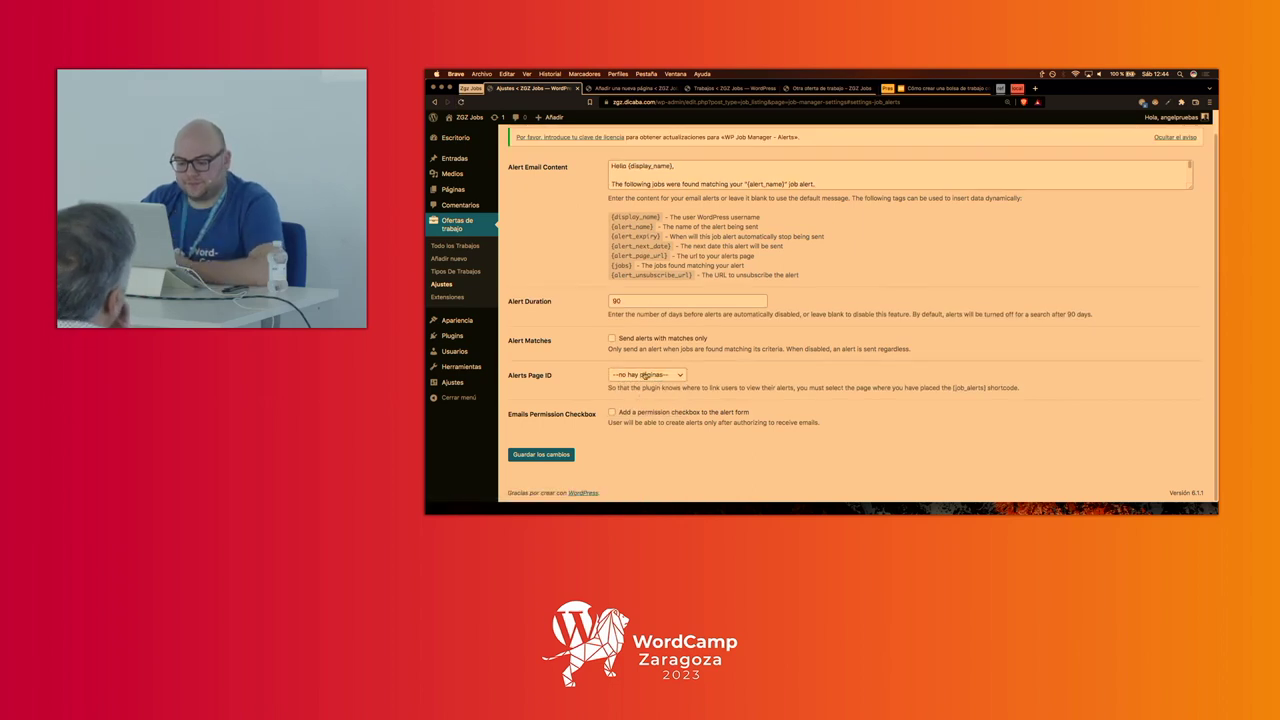
- Set the Alerts Page ID to the "Alertas" page and save the alert settings
left_click(644, 376)
left_click(637, 418)
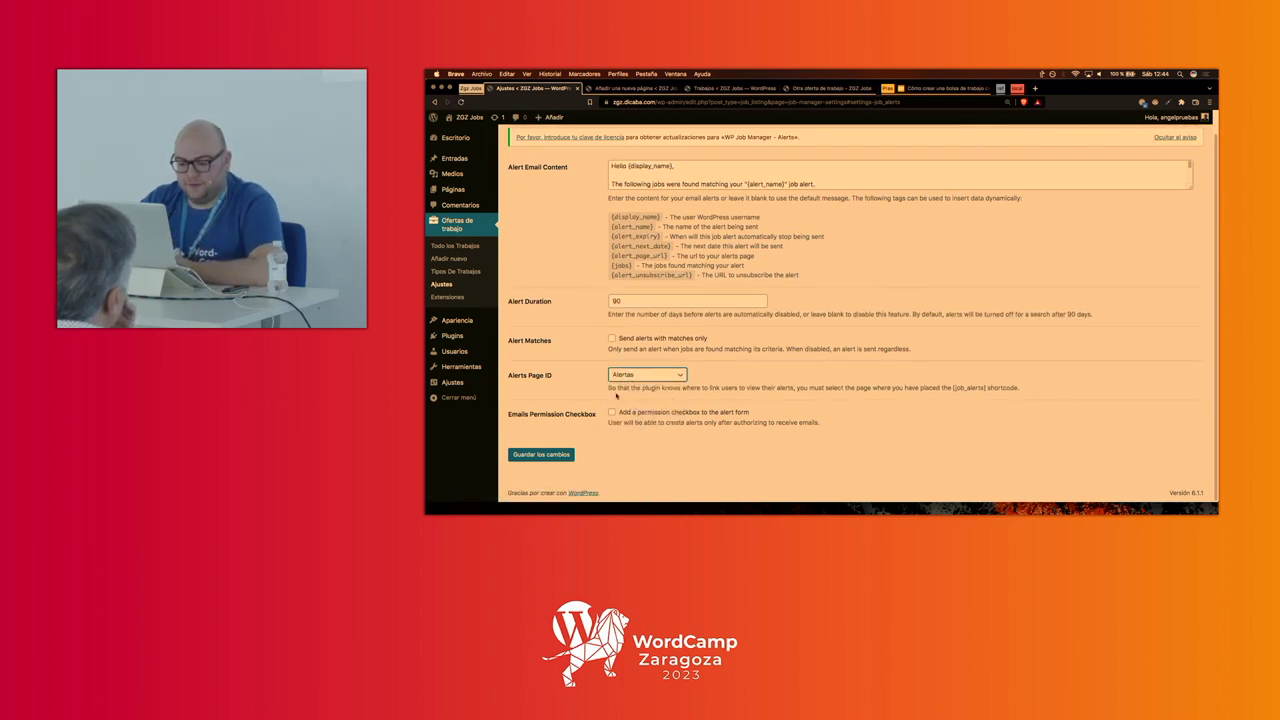
left_click(541, 455)
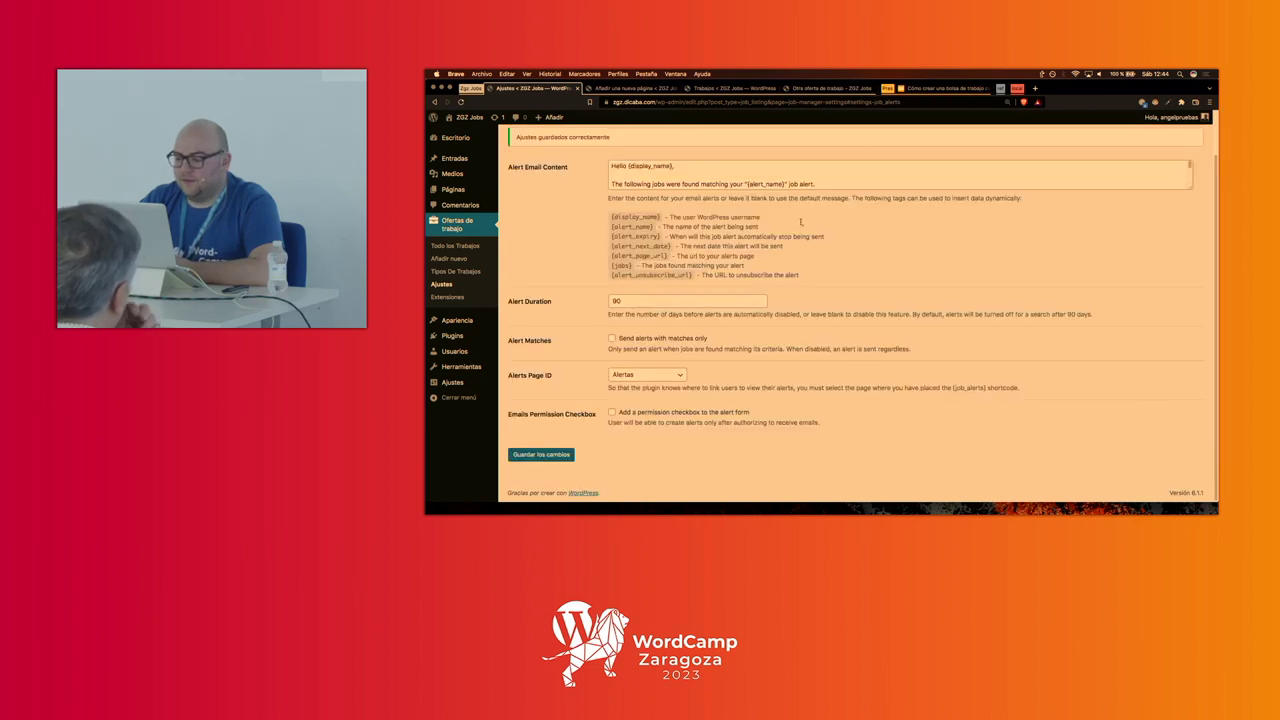
- Enable "Send alerts with matches only", empty the Alert Duration value and save the settings again
left_click(668, 339)
double_click(616, 300)
key("BackSpace")
left_click(560, 455)
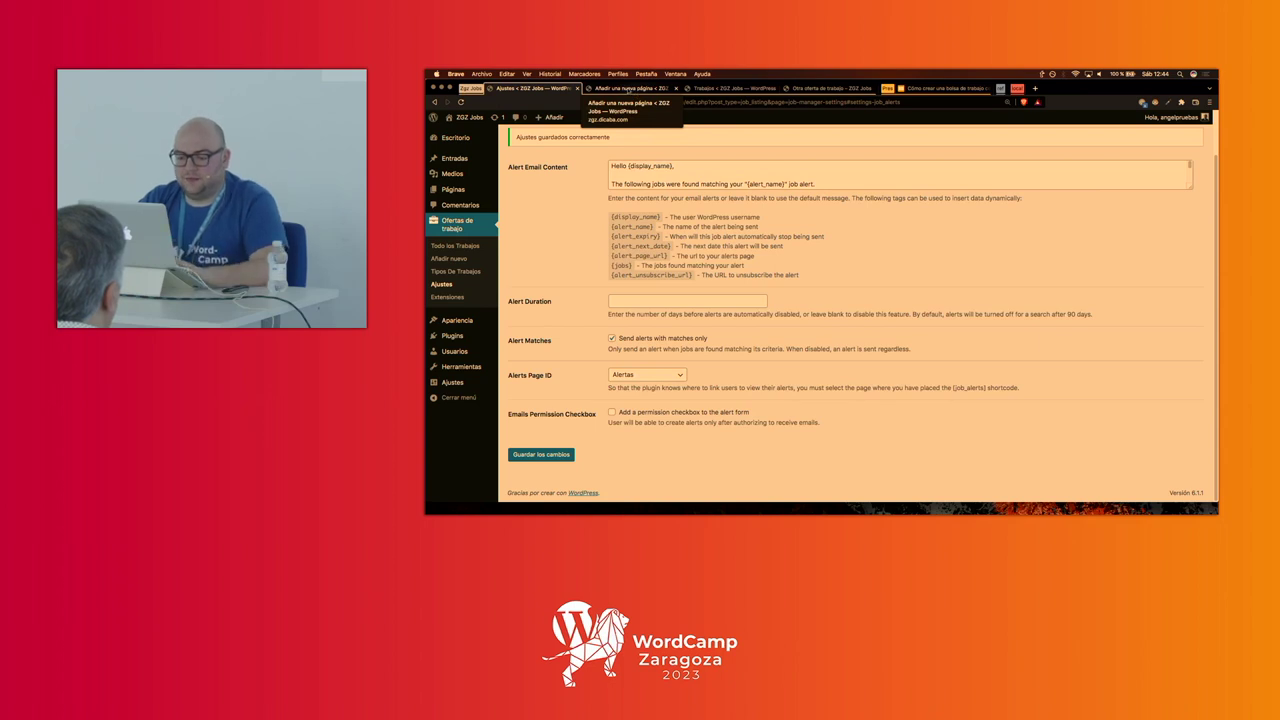
- Go to the list of all pages and view the published "Alertas" page on the site
left_click(628, 88)
left_click(438, 123)
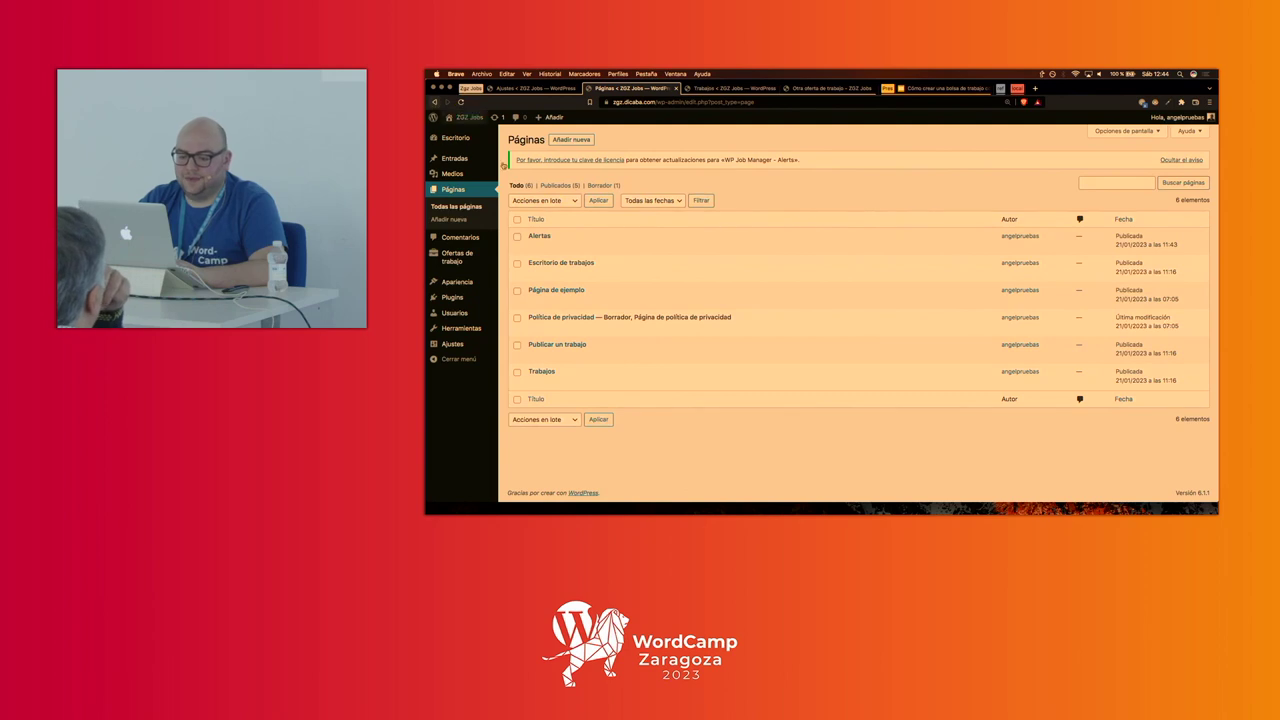
left_click(655, 247)
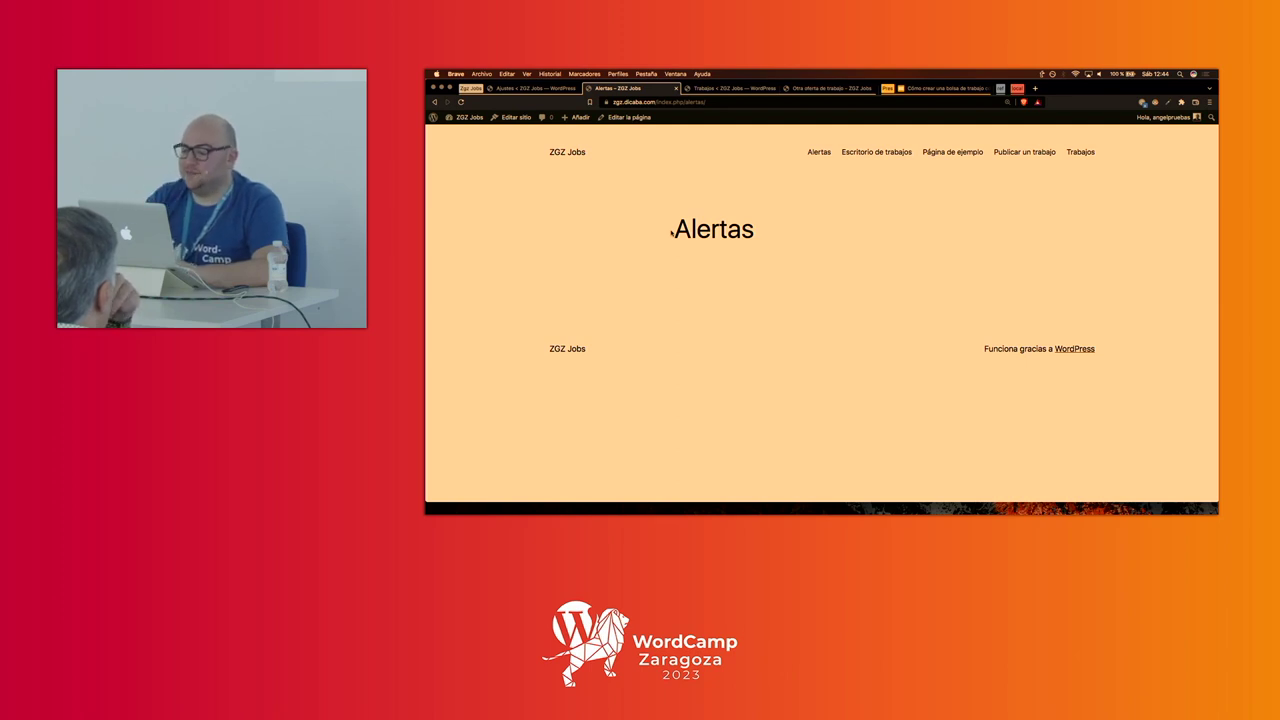
- Search the web in a new browser tab for "alerts wp job manager shortcode"
key("super+t")
type("alertas")
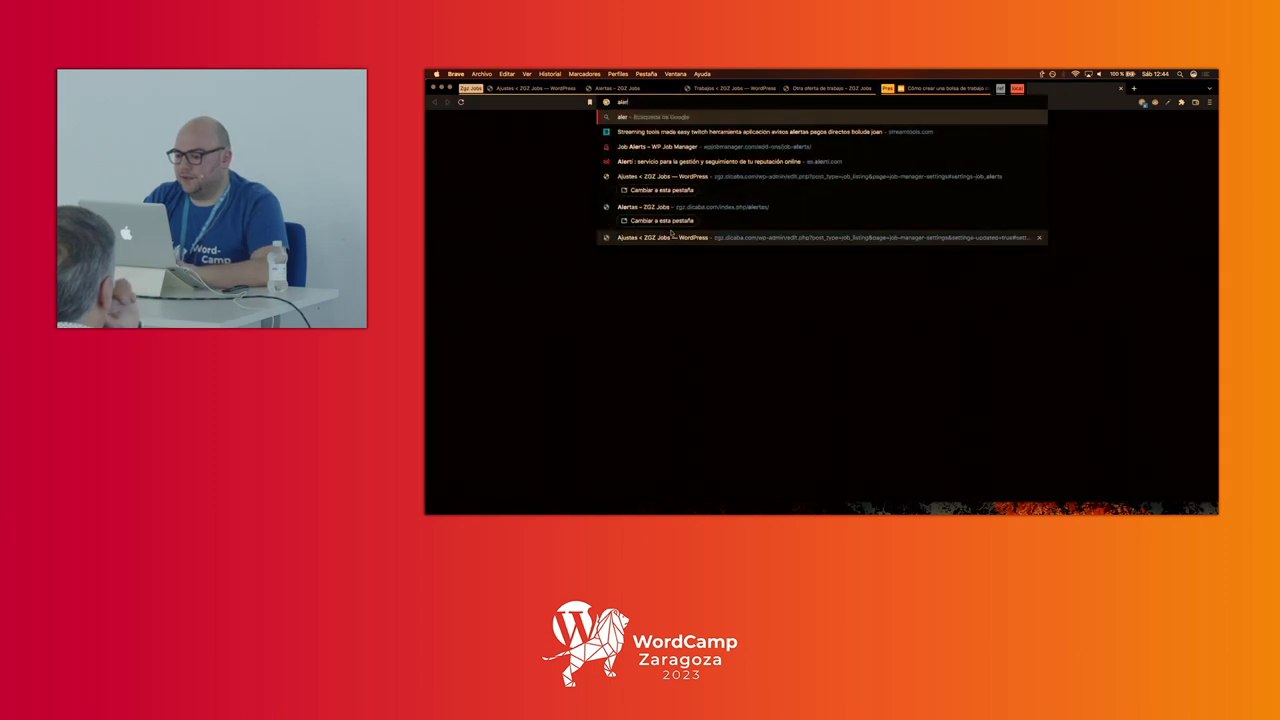
key("BackSpace")
key("BackSpace")
type("s wp jo")
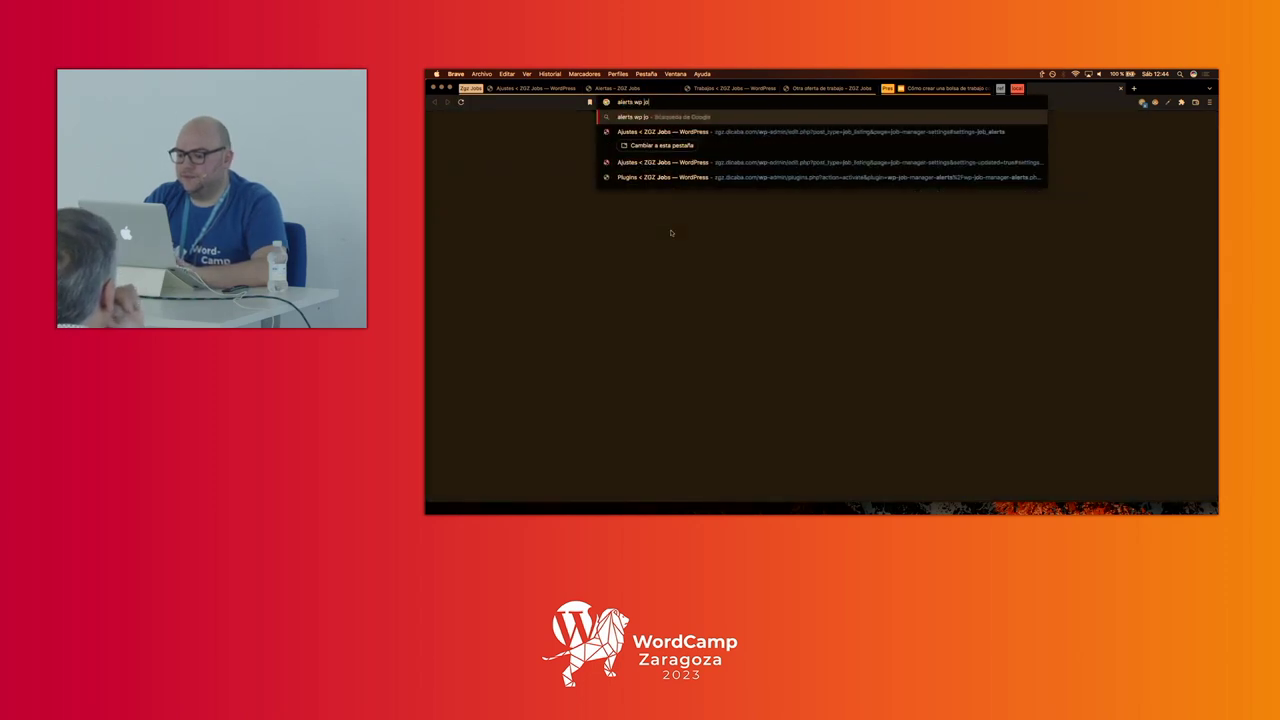
type("b manager sho")
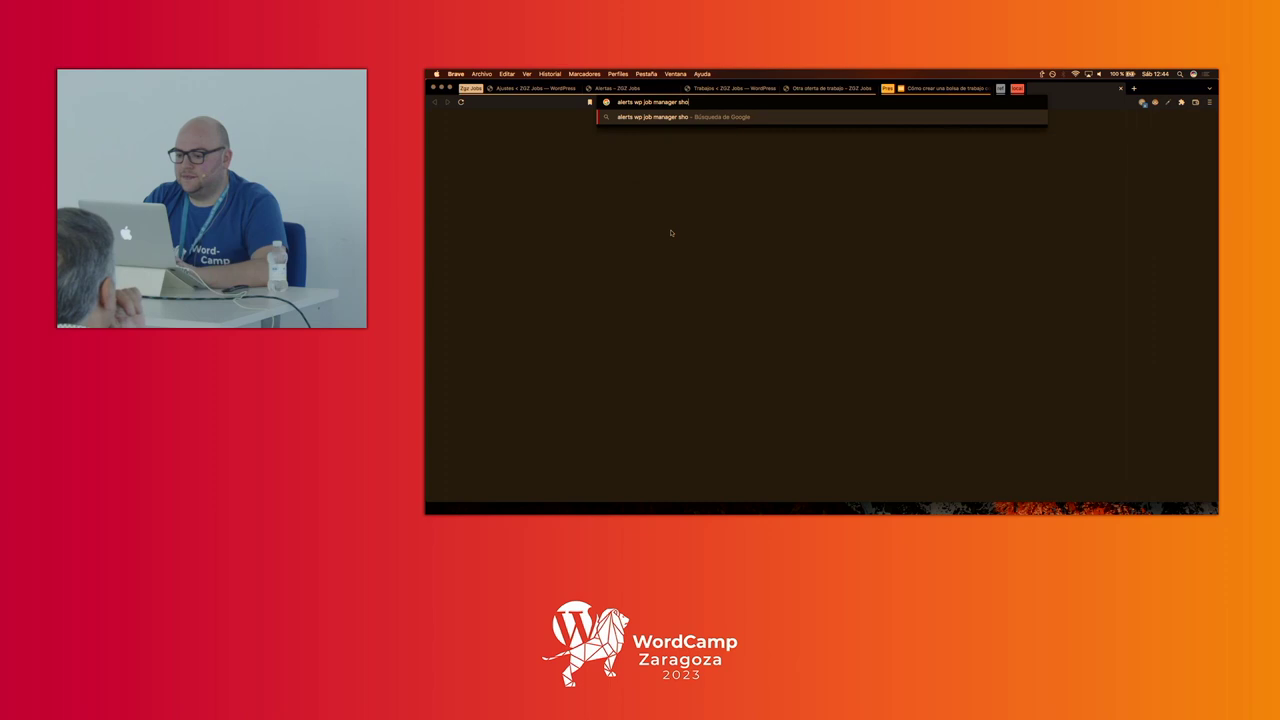
type("rtcode")
key("Return")
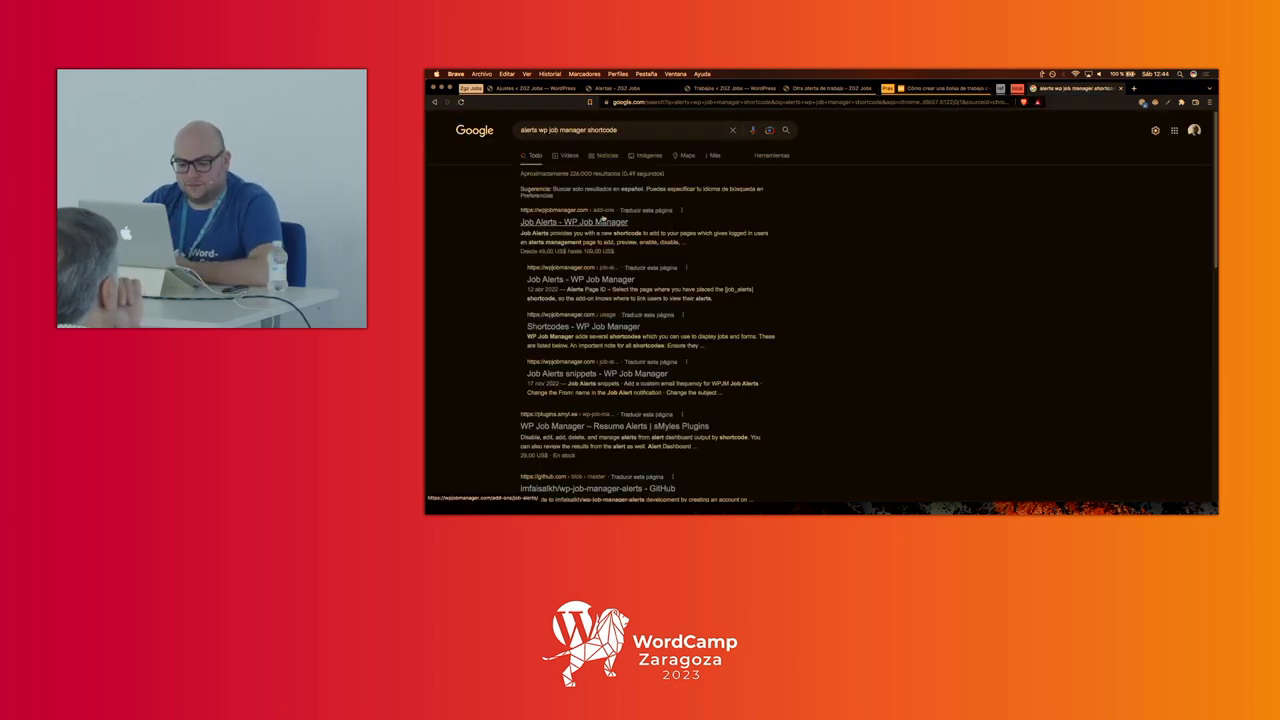
- Open the WP Job Manager Shortcode Reference through the Shortcodes search result and search its text for "alerts"
right_click(590, 328)
left_click(712, 330)
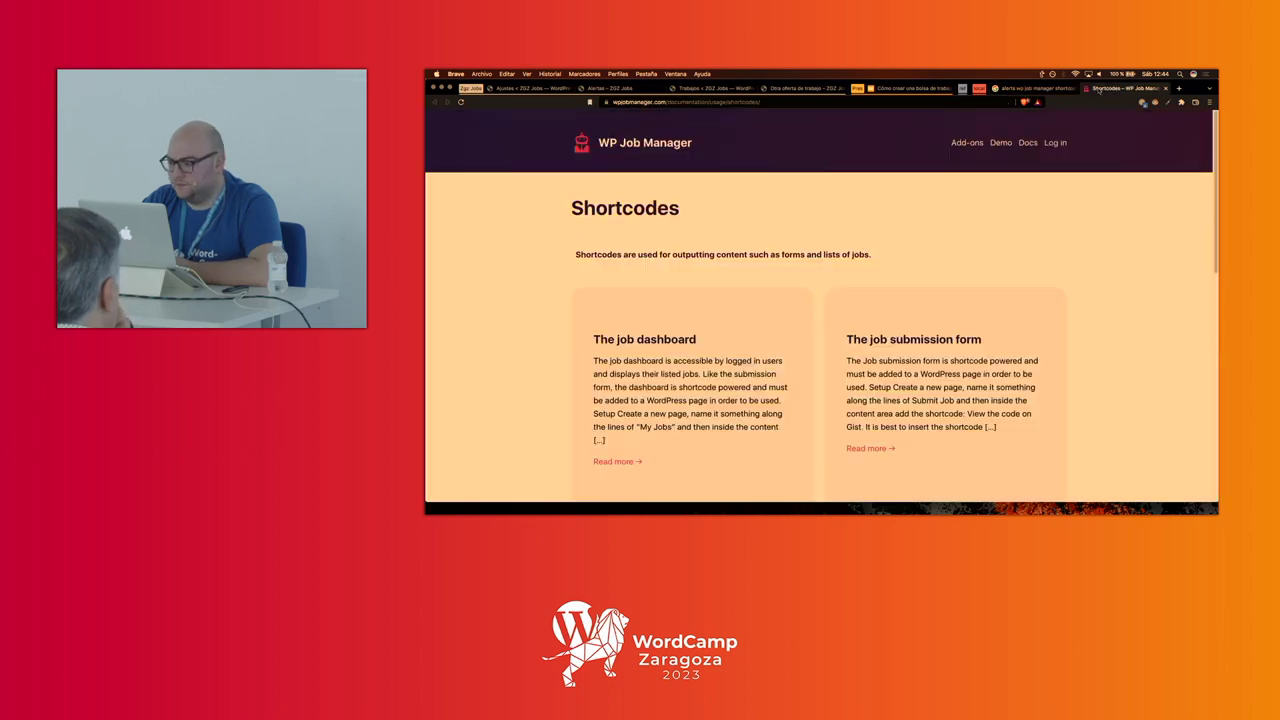
left_click(1093, 89)
scroll(904, 241, "down", 5)
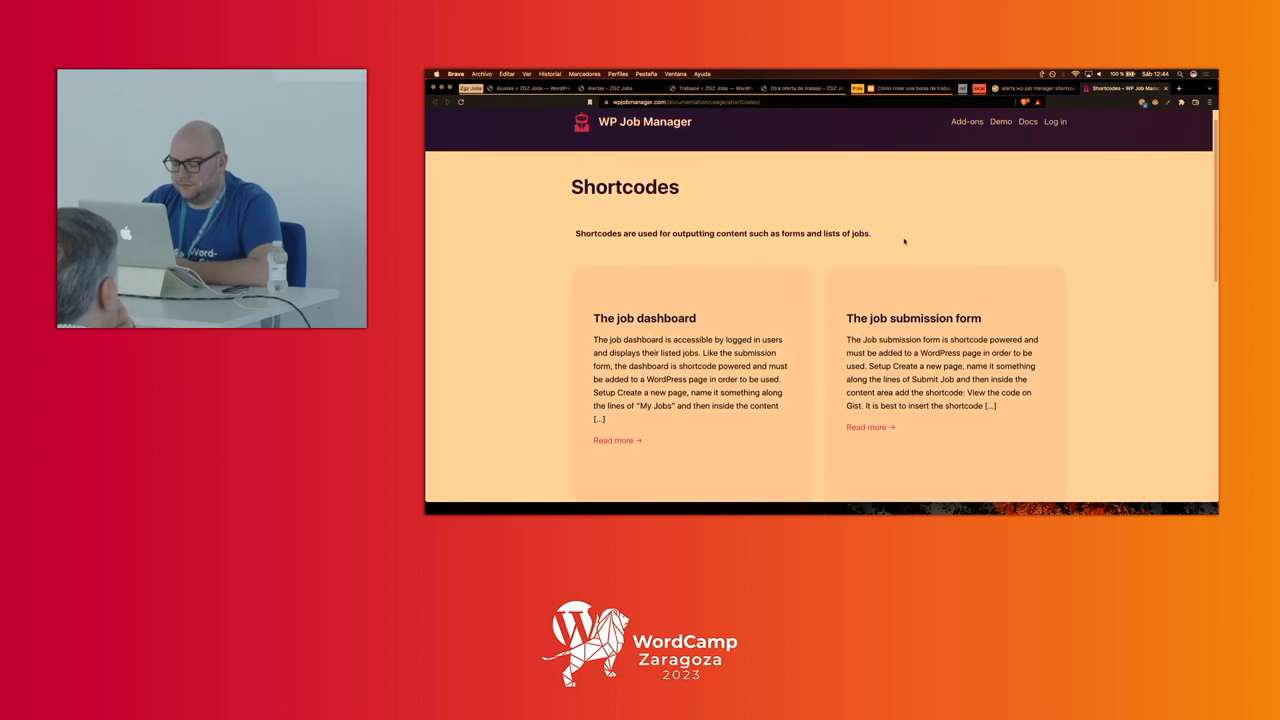
scroll(904, 240, "down", 3)
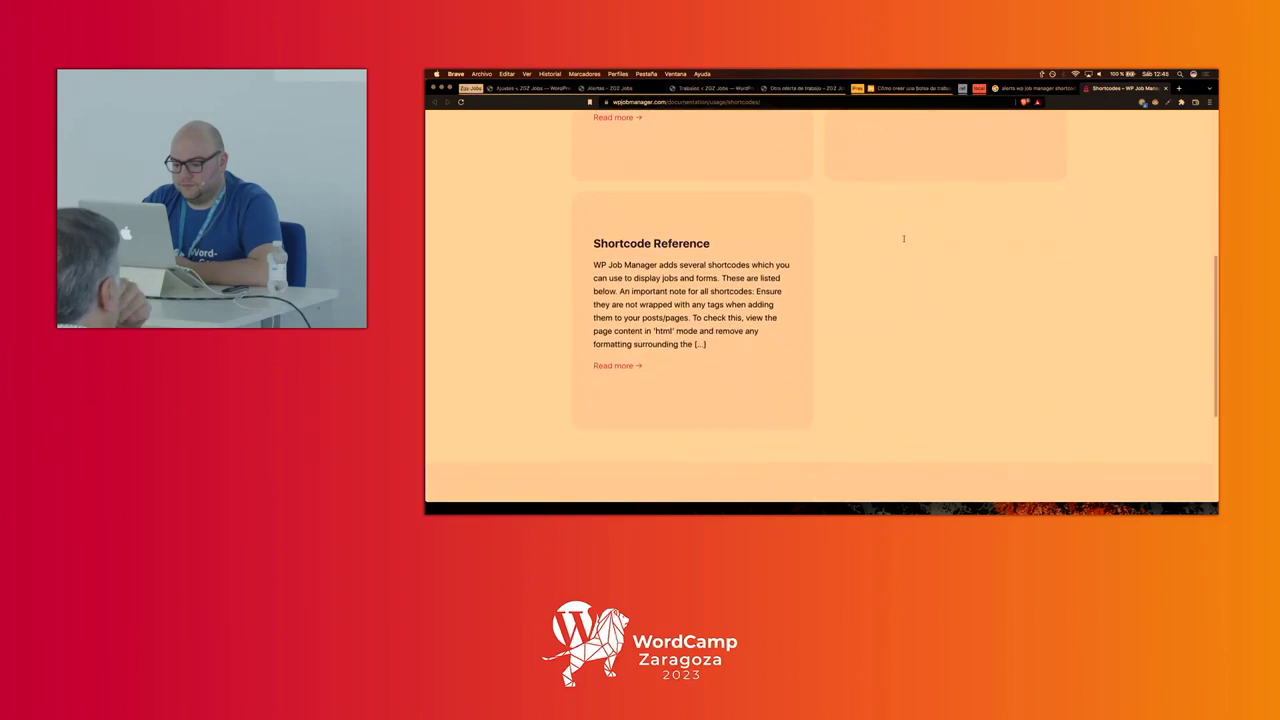
left_click(602, 364)
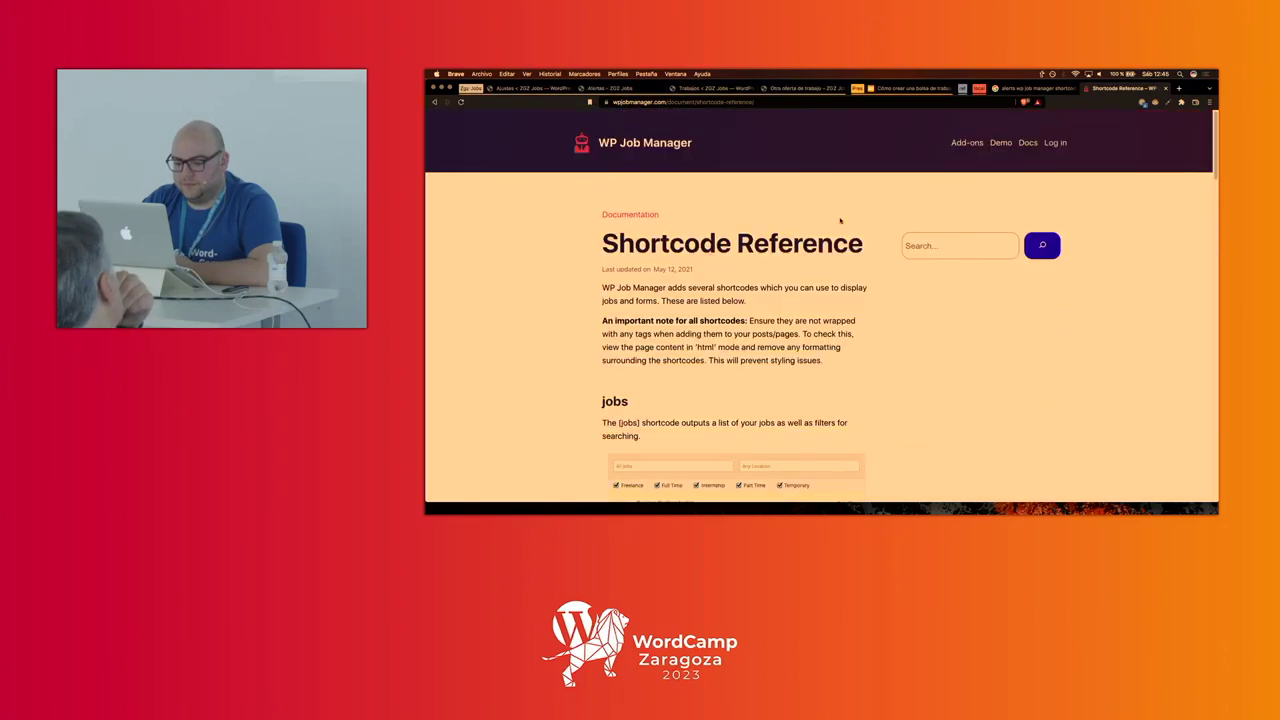
scroll(840, 222, "down", 5)
type("alerts")
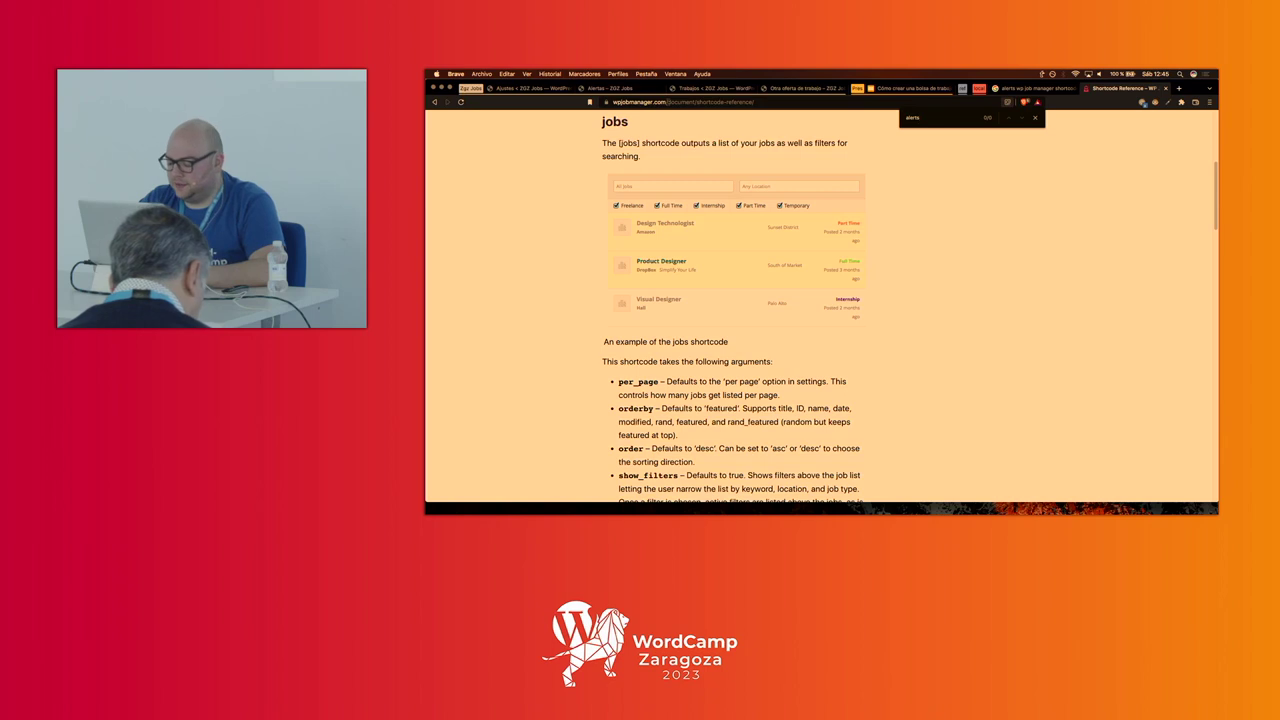
- Search the web for "alerts wp job manager" and open the Job Alerts add-on page from the results
left_click(668, 103)
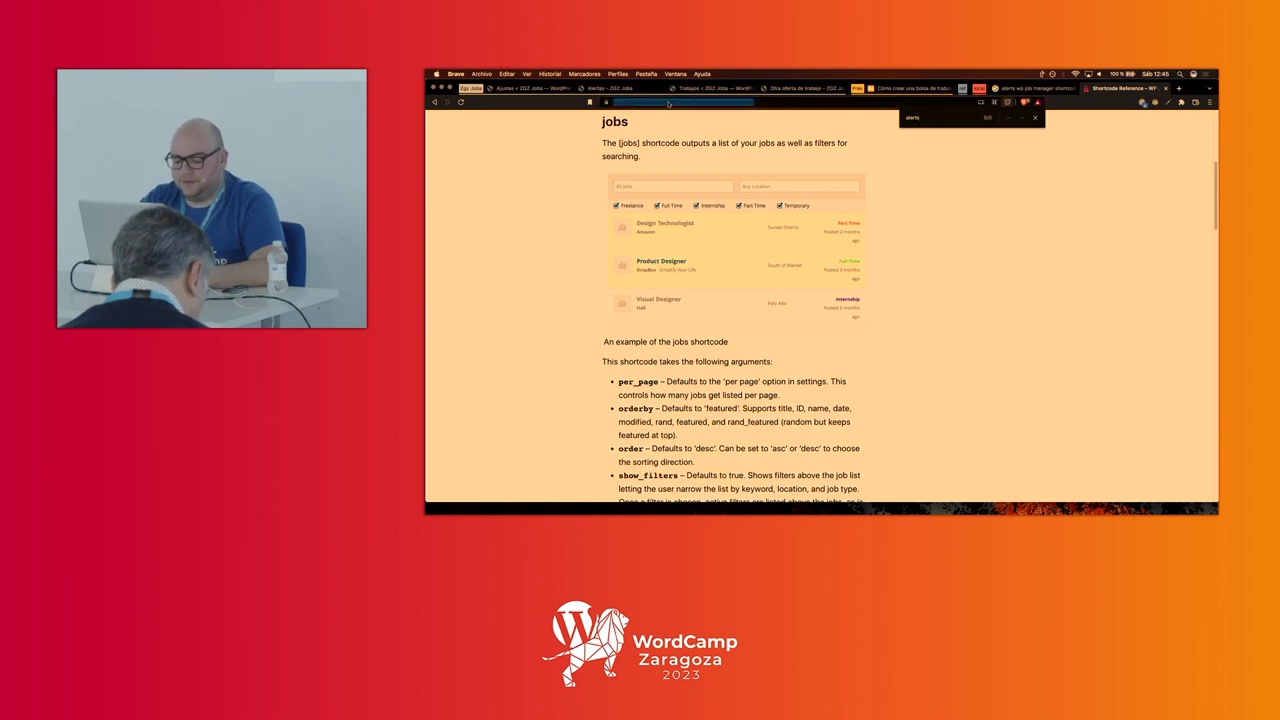
type("ale")
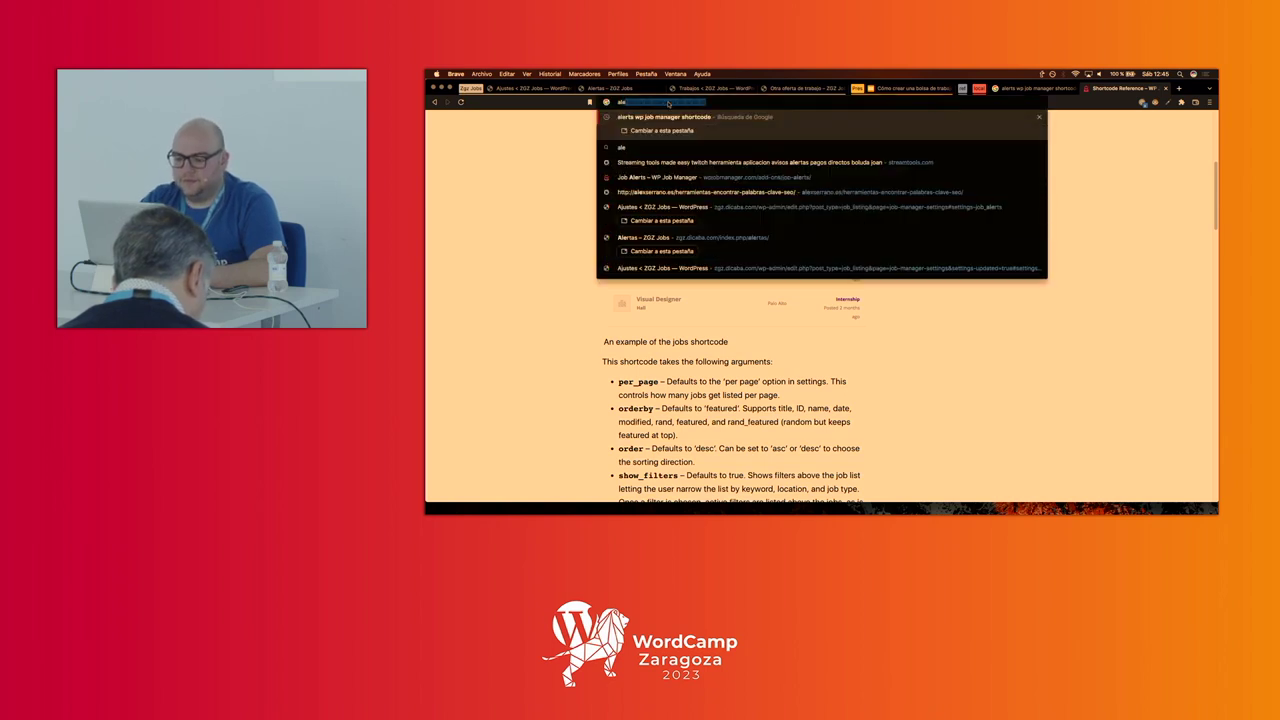
type("rts w")
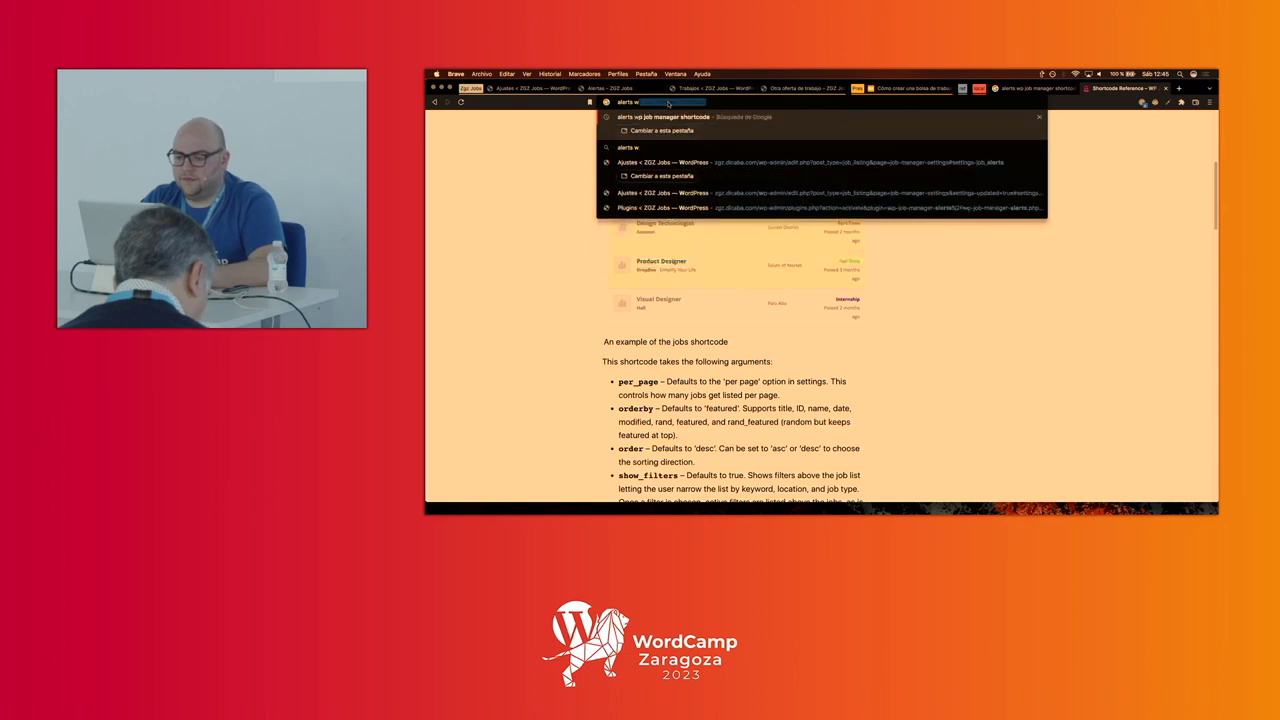
type("p job manage")
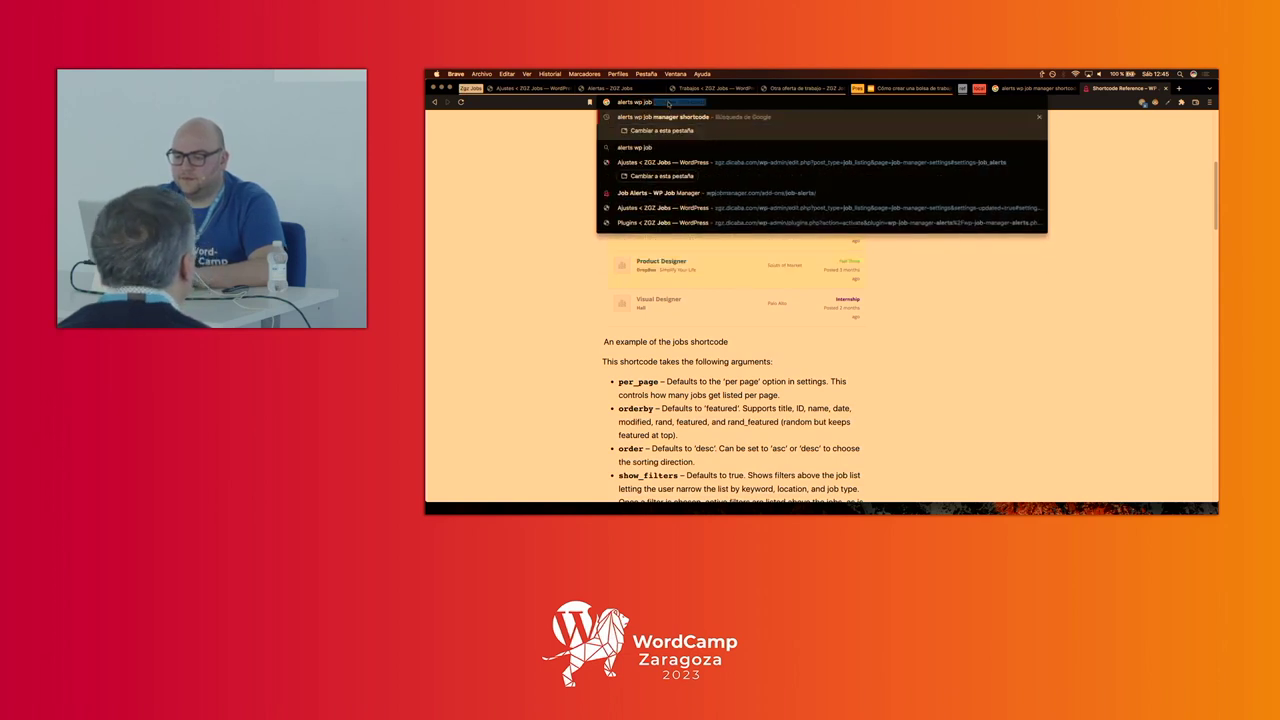
type("r")
key("Delete")
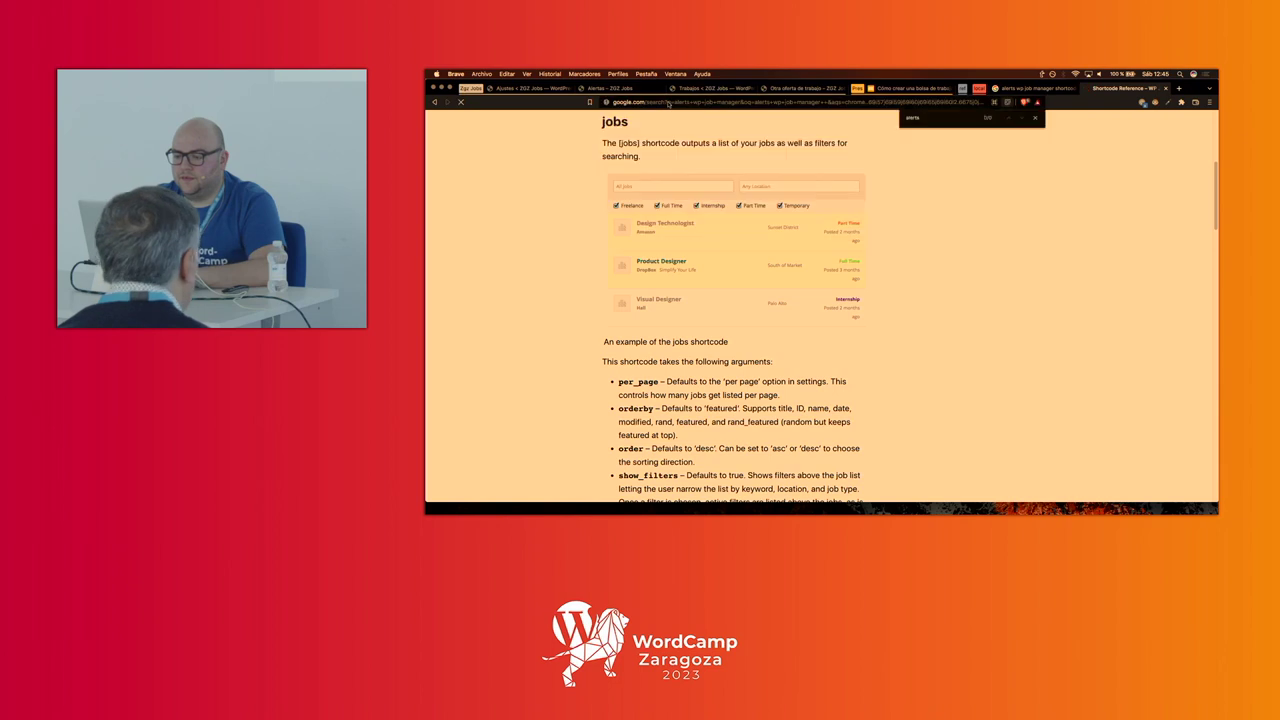
key("Return")
left_click(567, 202)
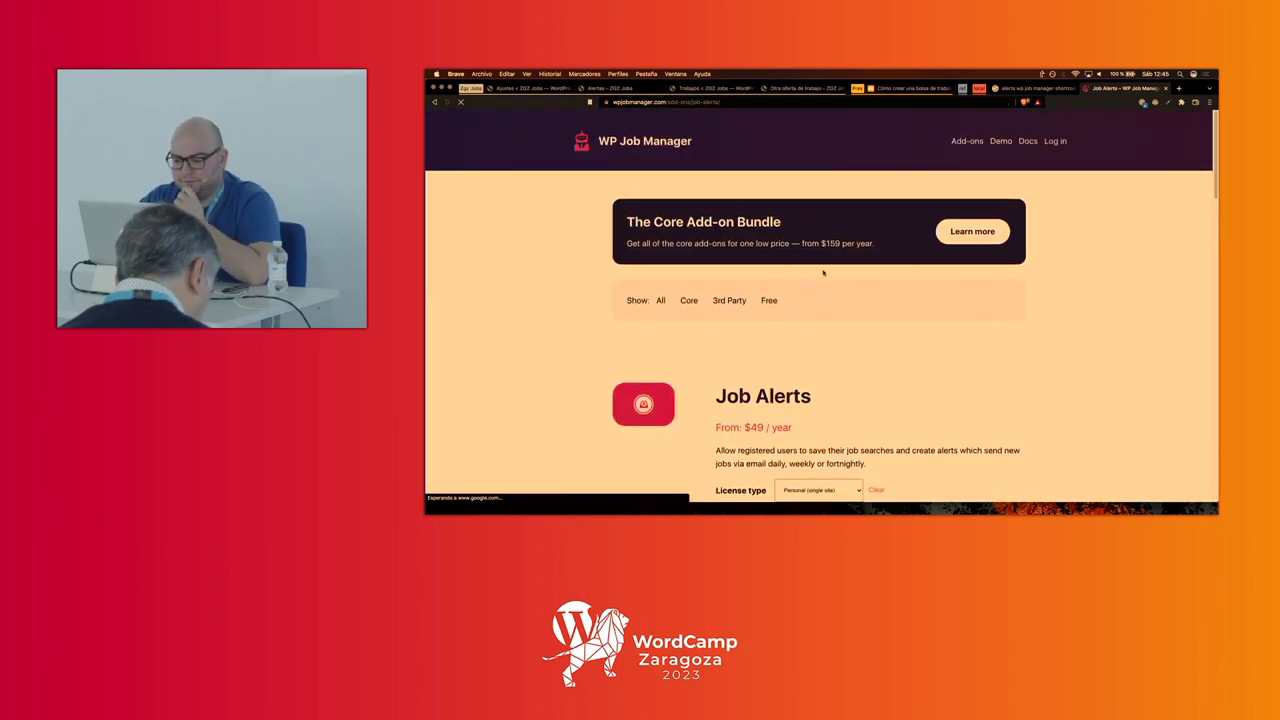
- Examine the whole Job Alerts add-on page for the shortcode that the alerts page needs
scroll(823, 277, "down", 3)
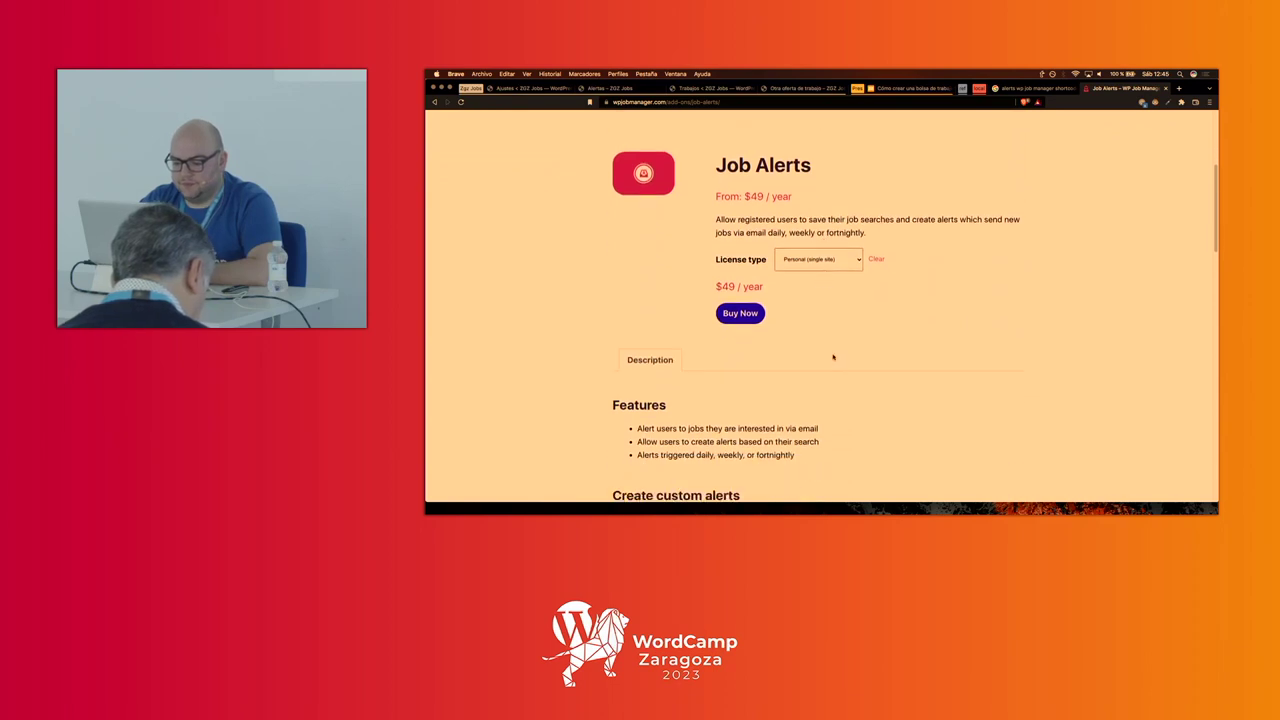
scroll(833, 357, "down", 10)
scroll(833, 357, "down", 10)
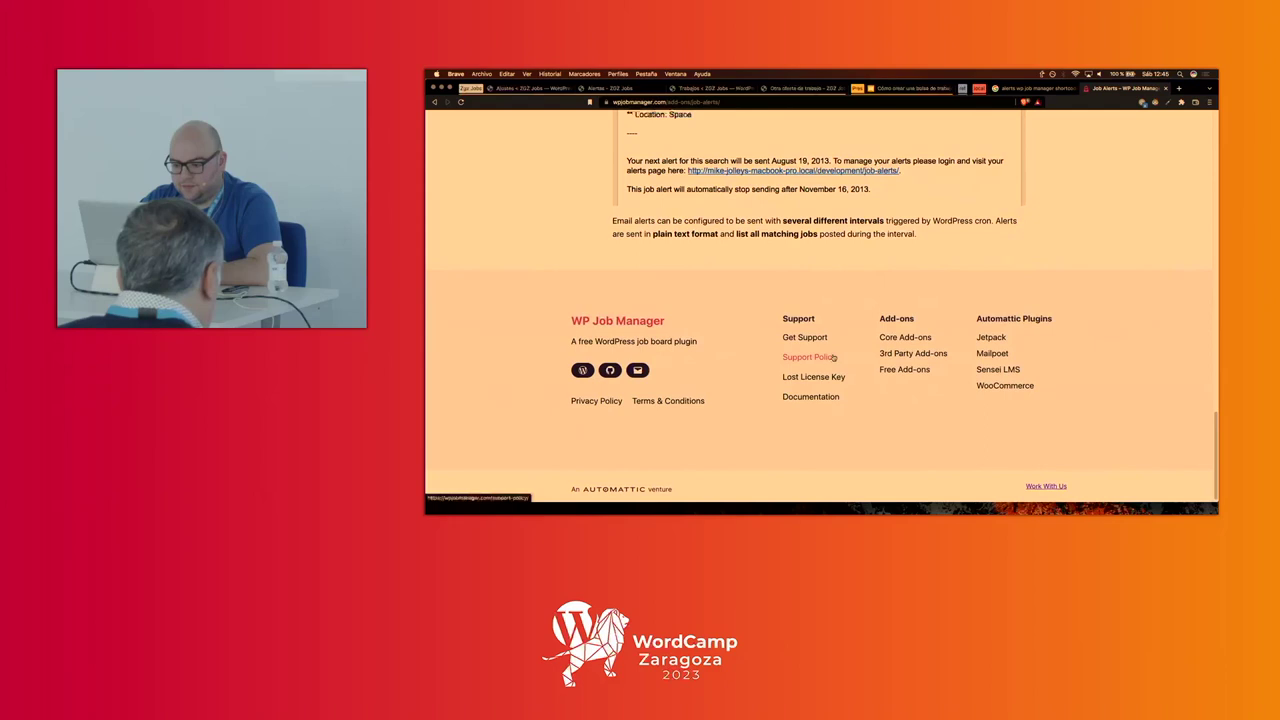
scroll(838, 302, "up", 2)
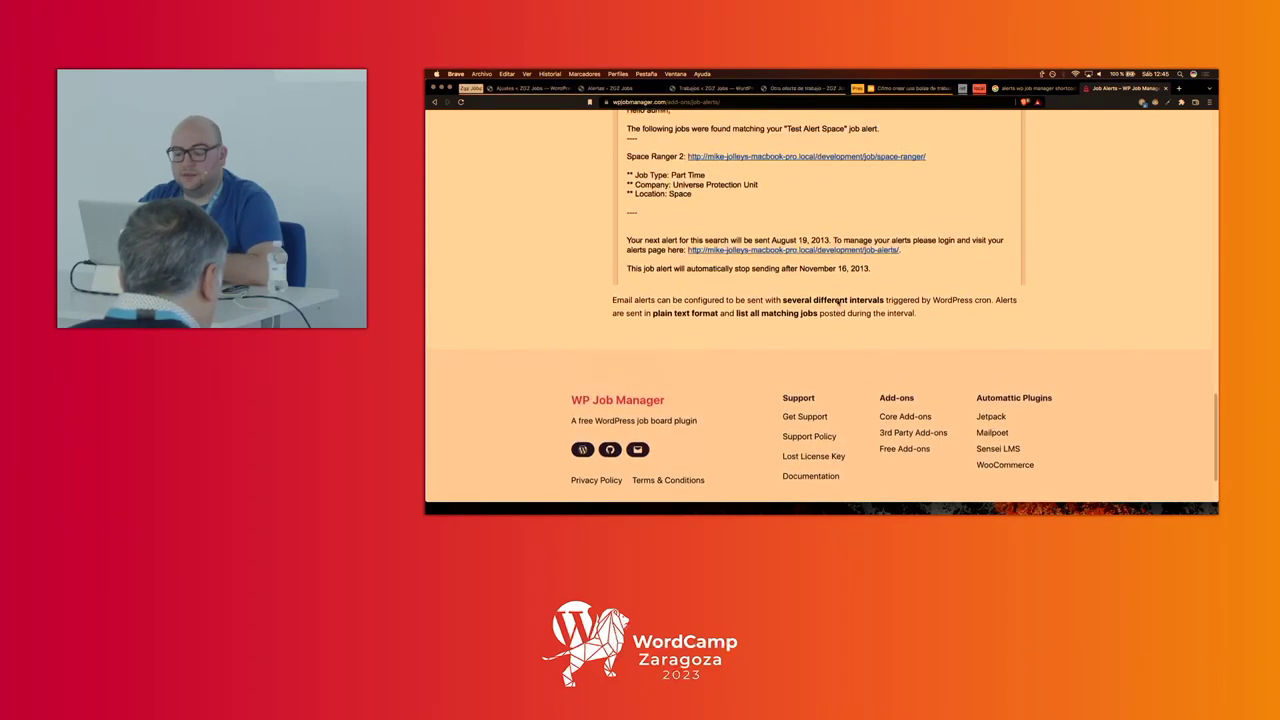
scroll(836, 294, "up", 1)
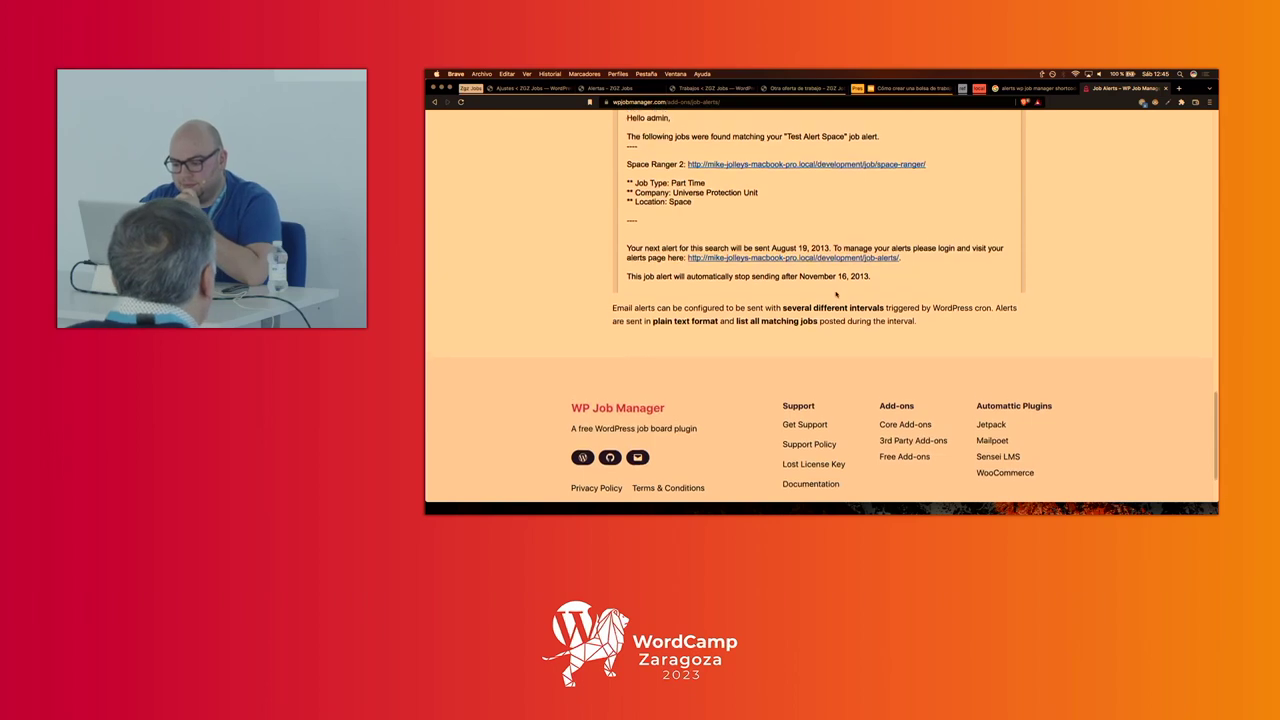
scroll(836, 294, "up", 5)
scroll(836, 294, "up", 8)
scroll(836, 290, "up", 6)
scroll(836, 292, "up", 6)
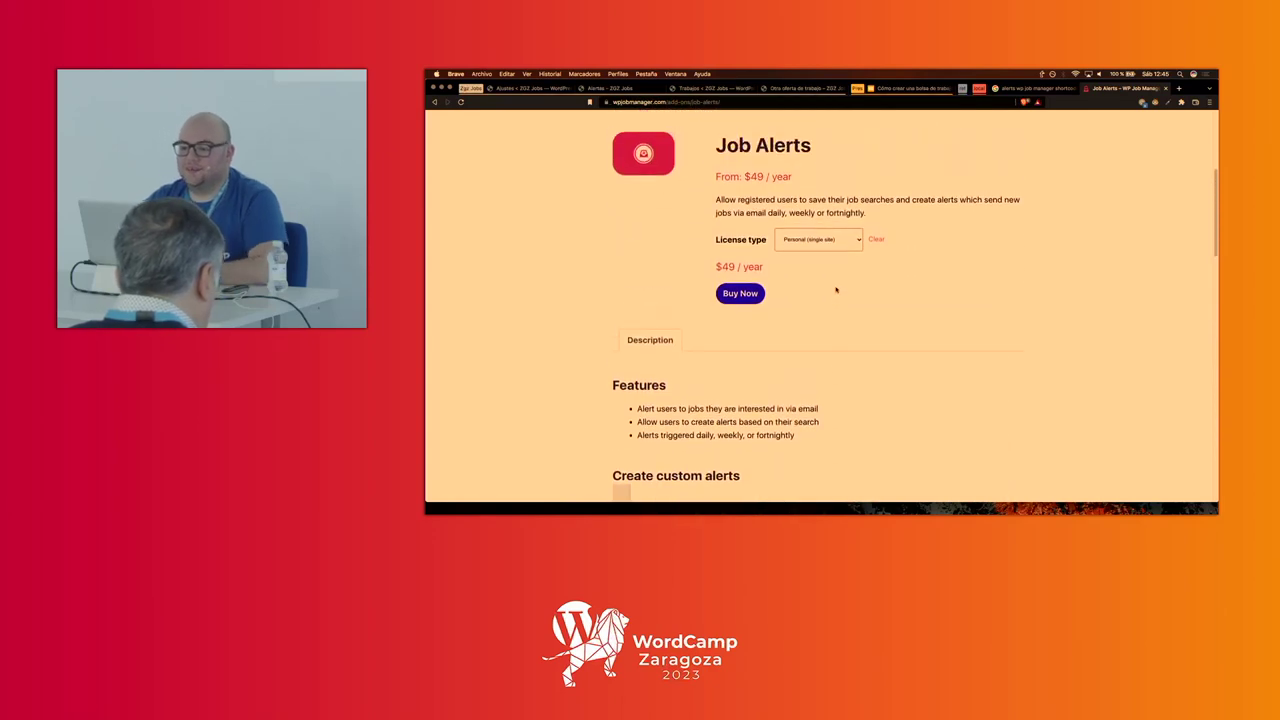
scroll(836, 285, "up", 3)
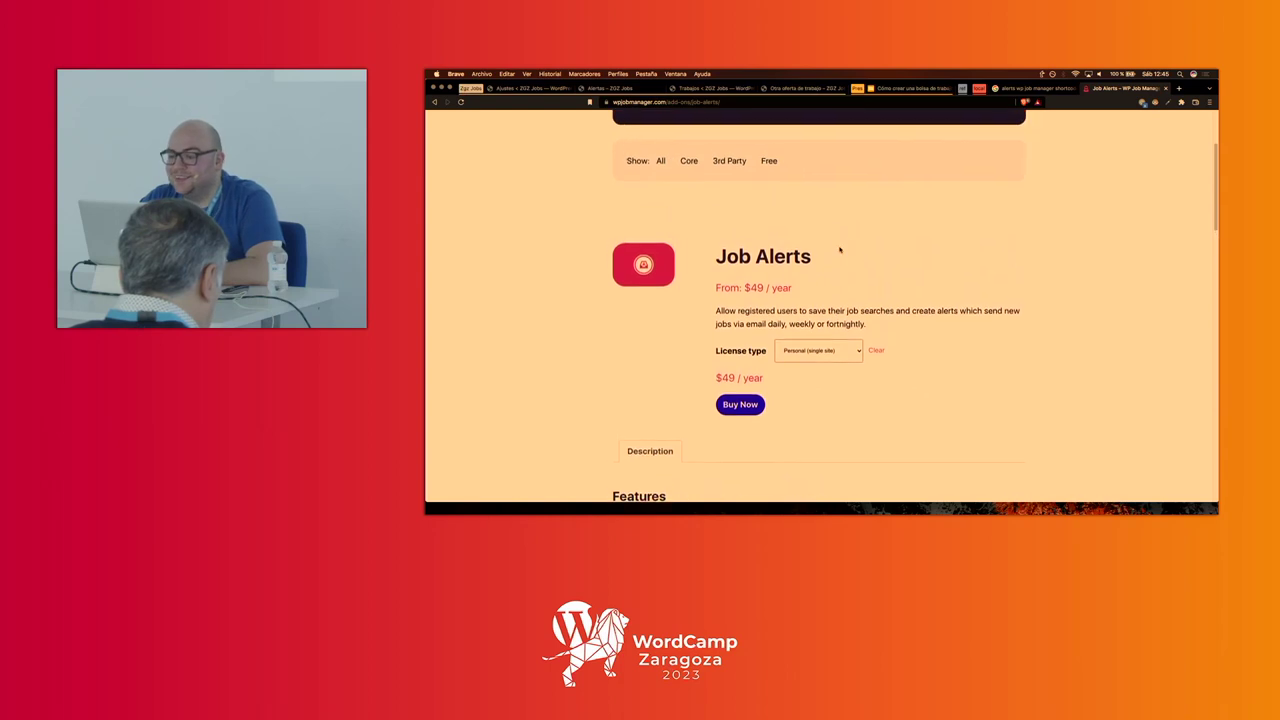
scroll(829, 192, "up", 3)
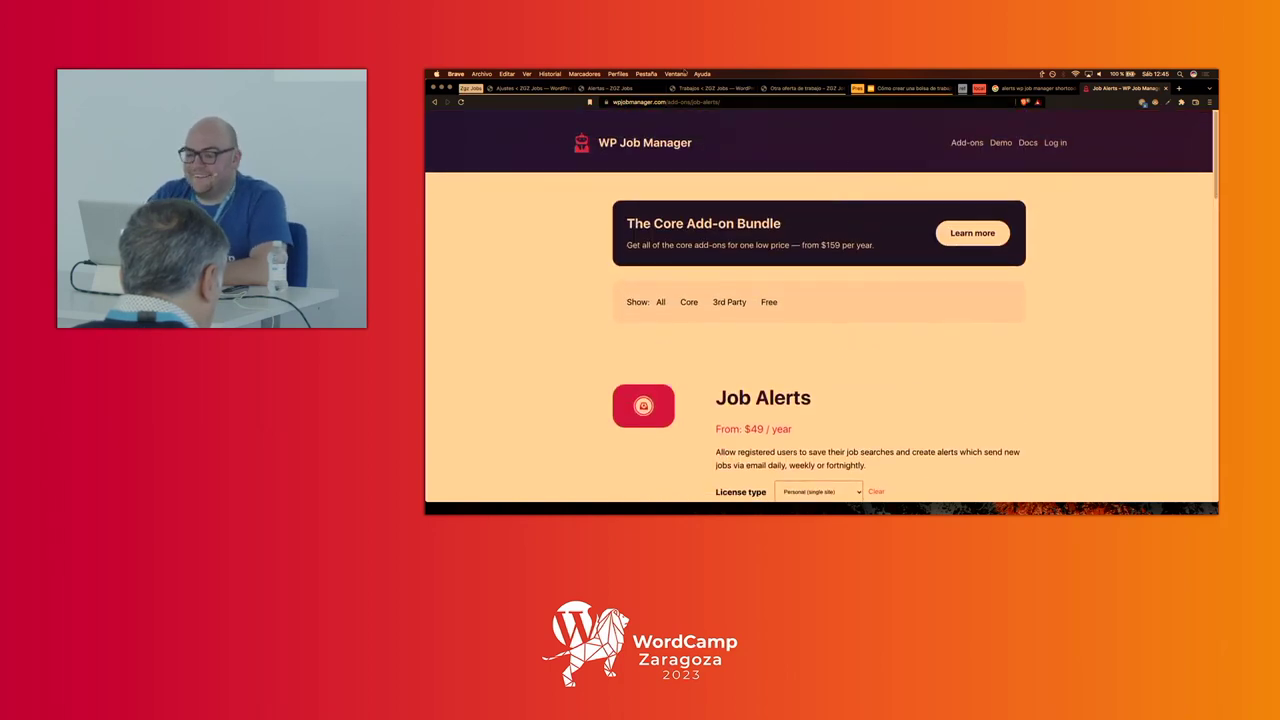
left_click(599, 88)
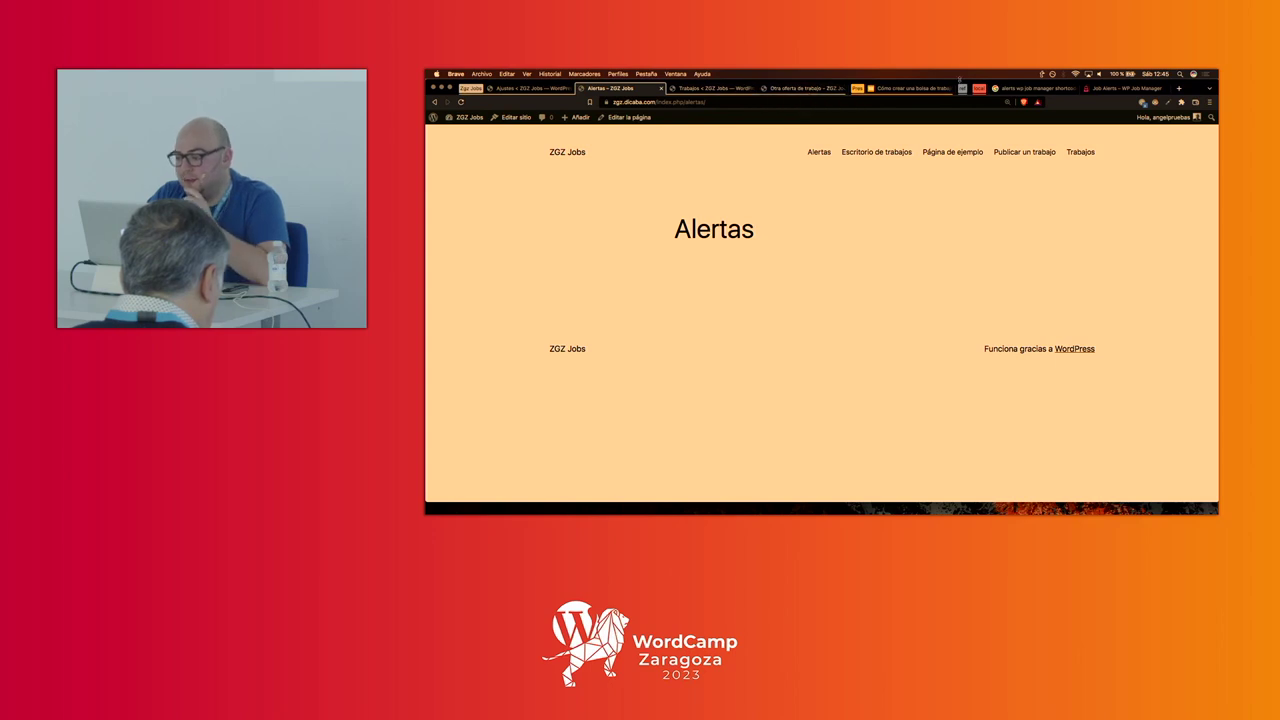
left_click(1101, 89)
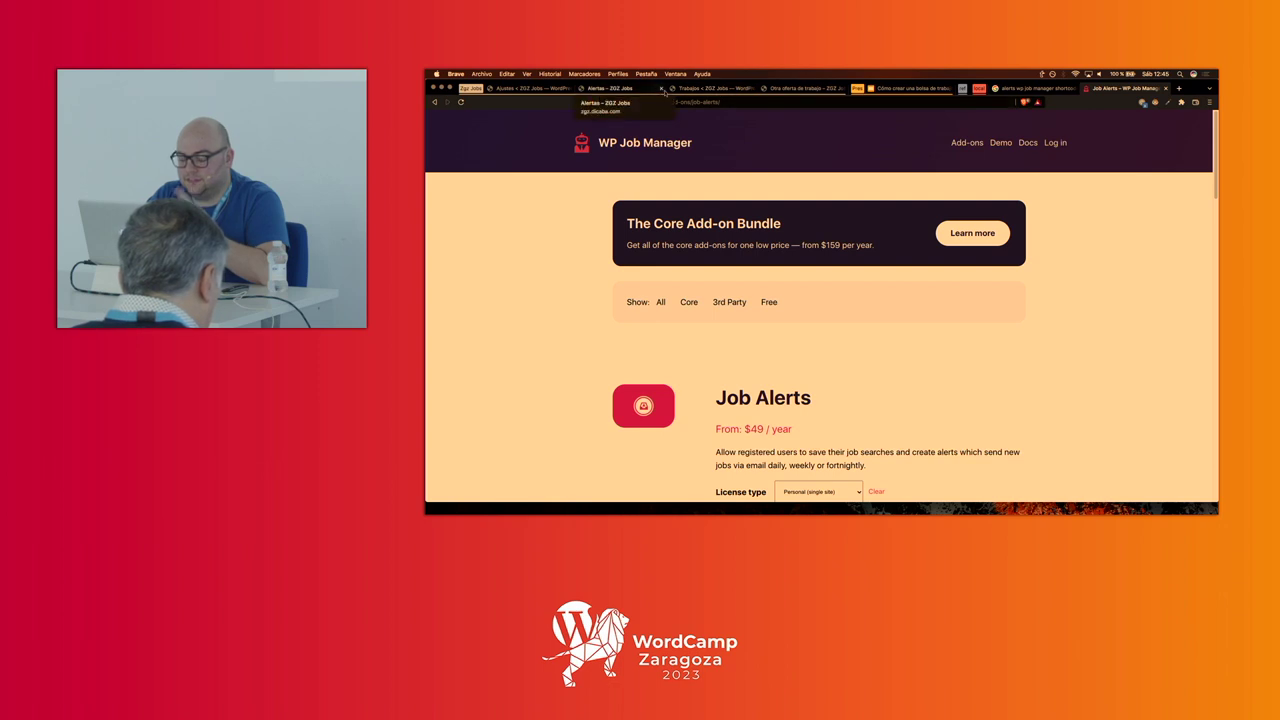
key("super+t")
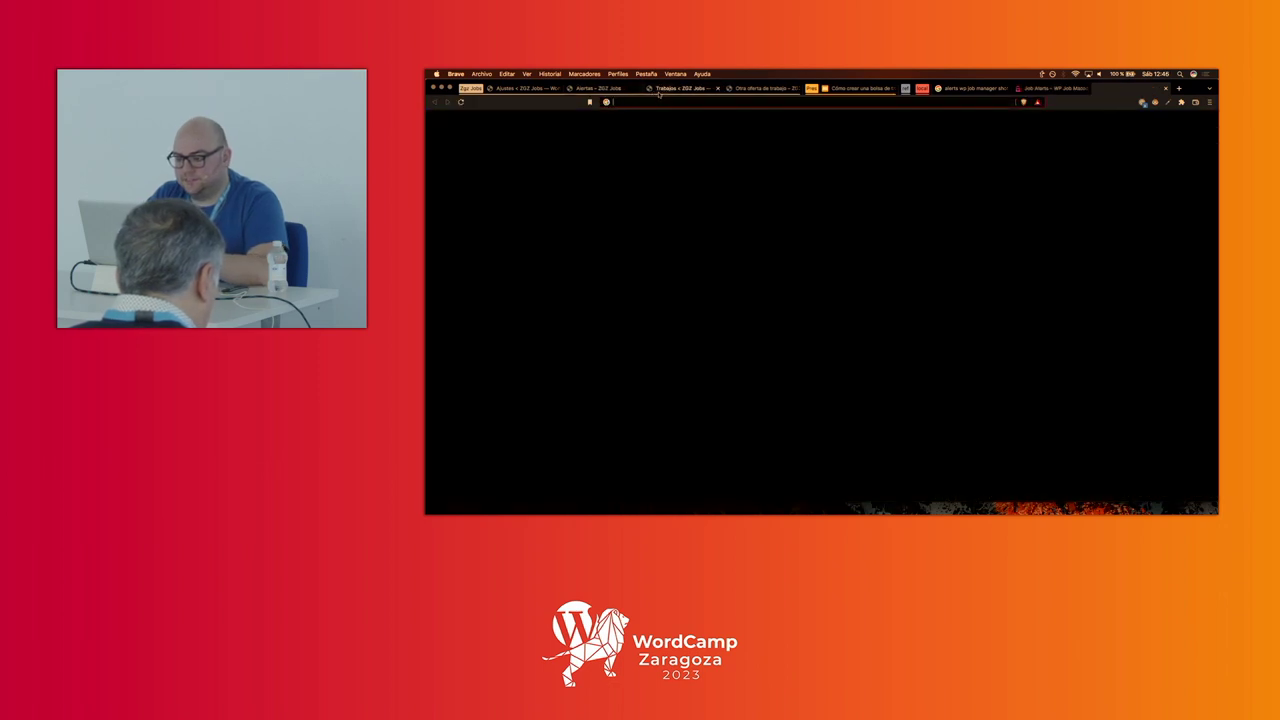
- Switch to the WP Job Manager demo site's plugin list, look through its admin sections and visit the site's front page
key("super+shift+t")
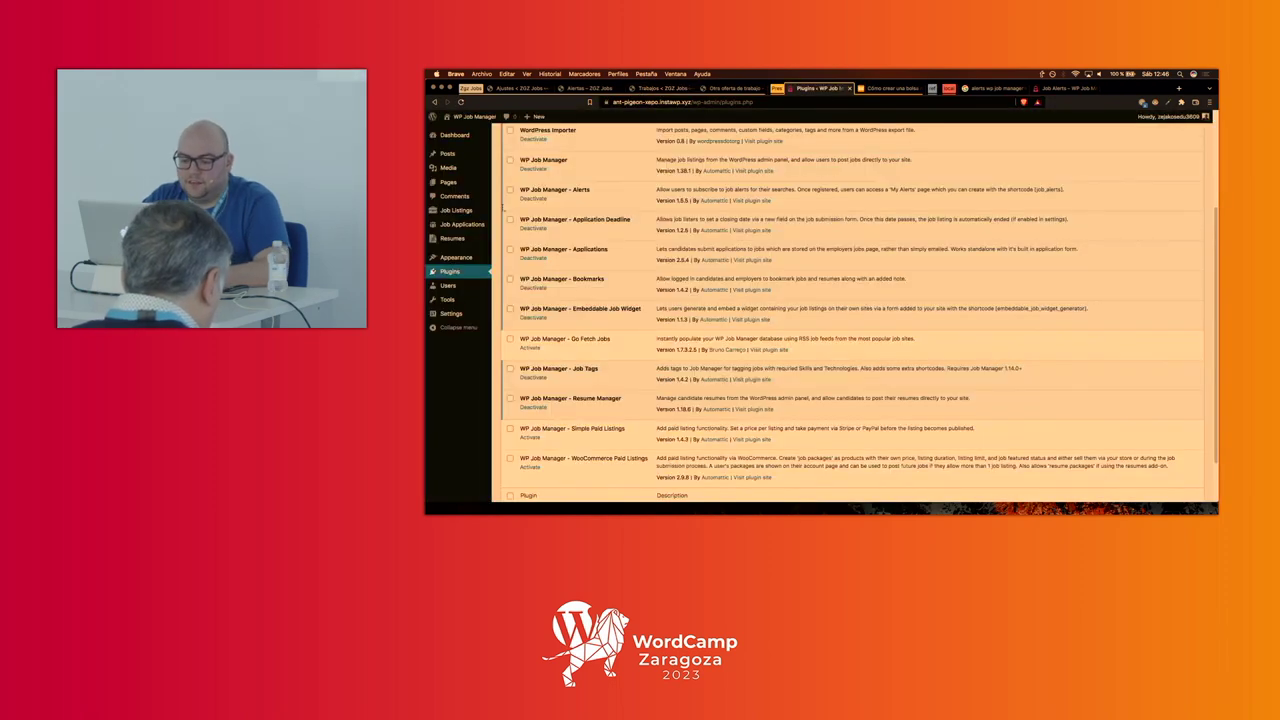
mouse_move(451, 158)
mouse_move(465, 214)
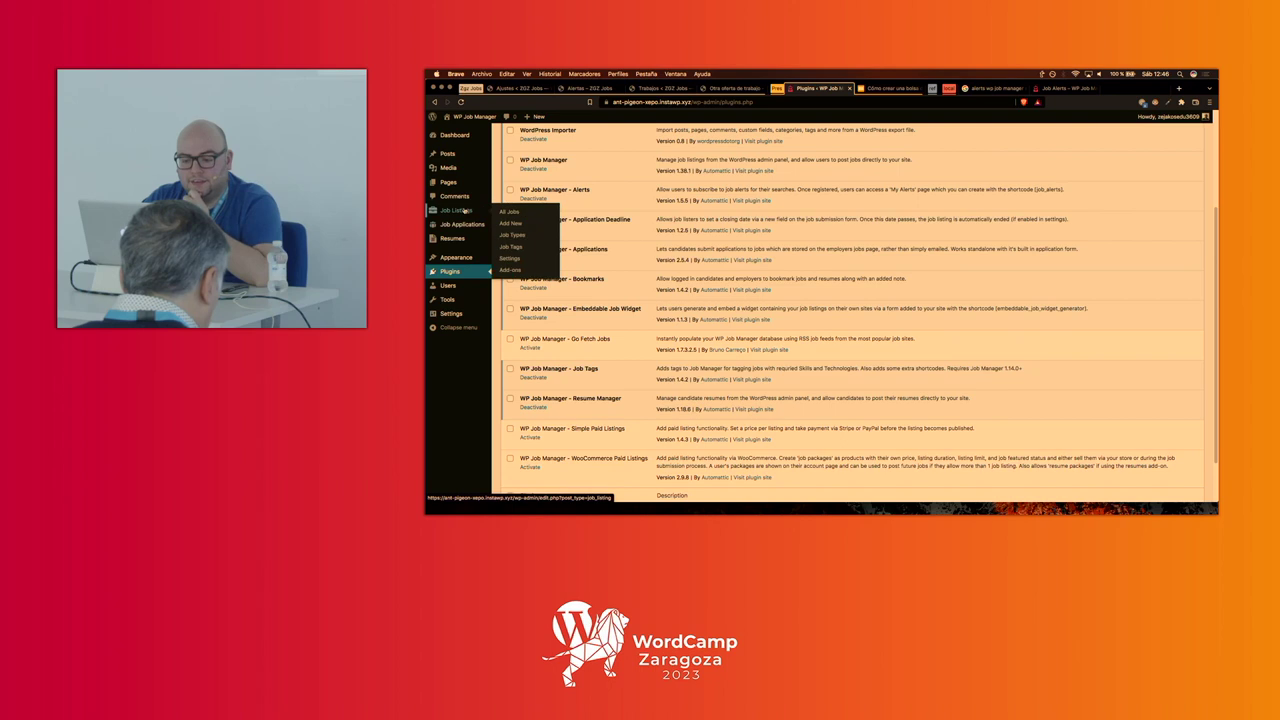
scroll(463, 202, "up", 1)
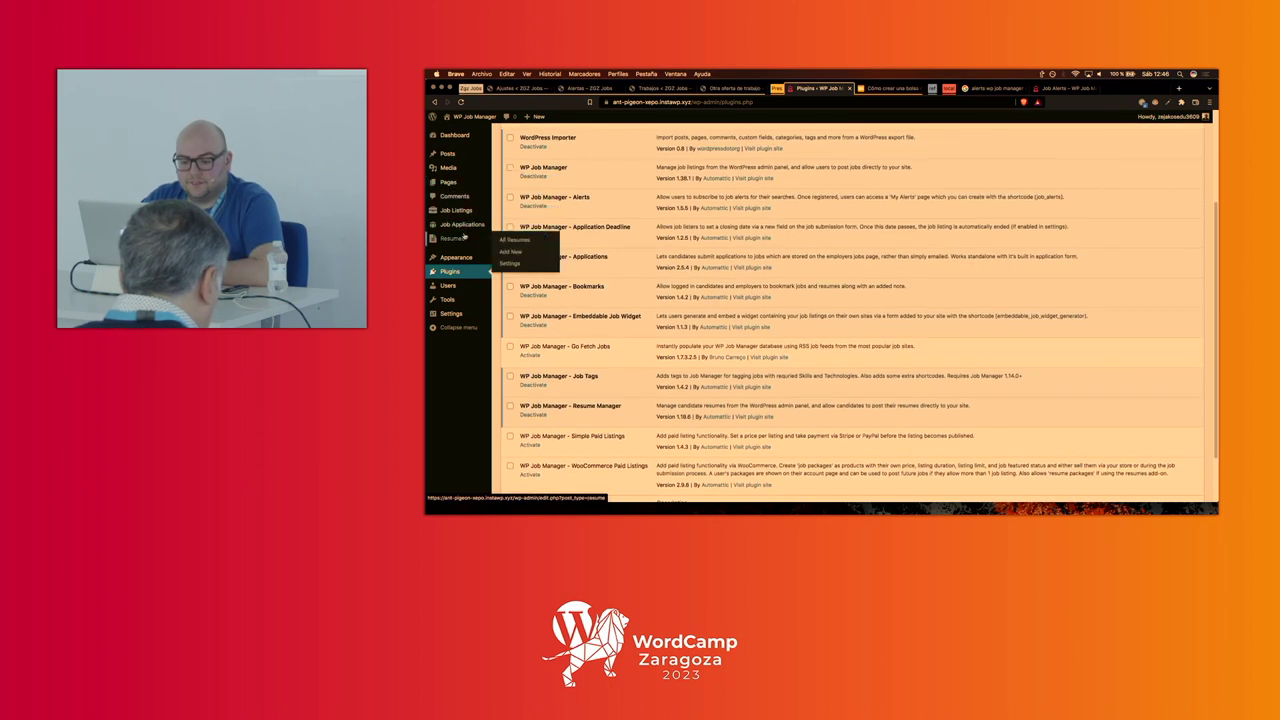
mouse_move(463, 255)
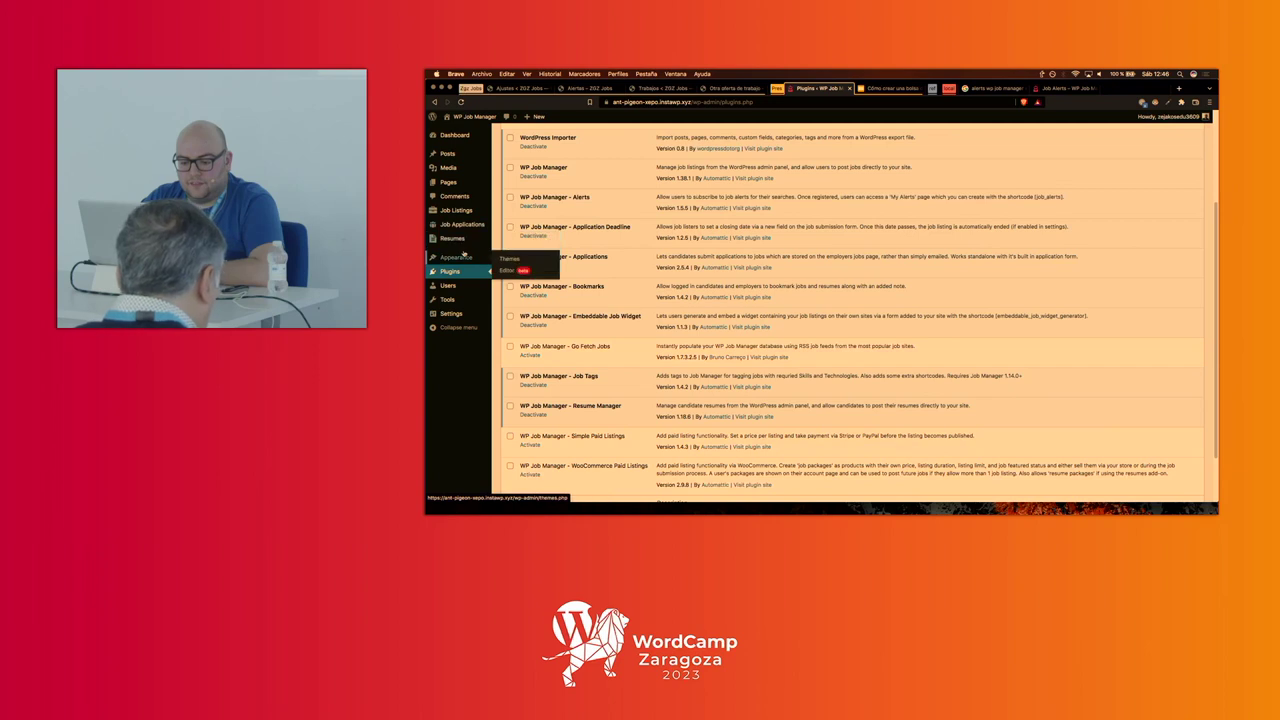
mouse_move(478, 135)
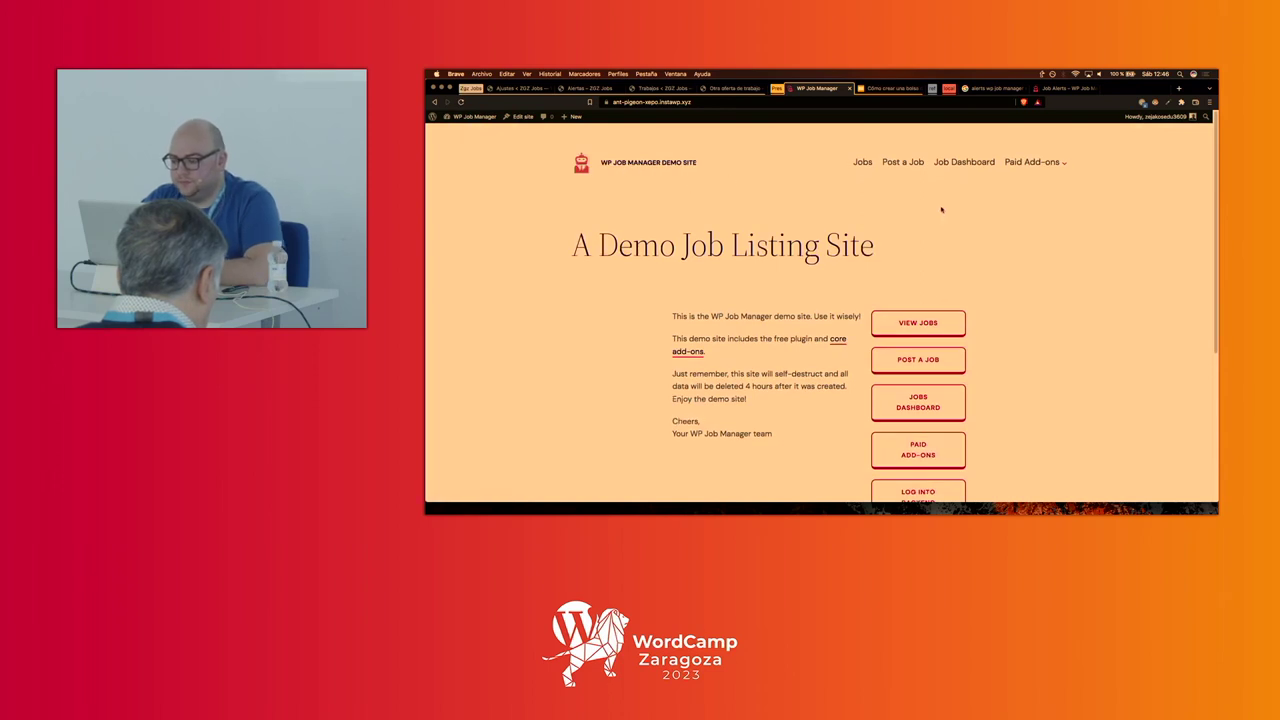
- Open the demo site's Jobs page and look through its search filters and job listings
left_click(920, 324)
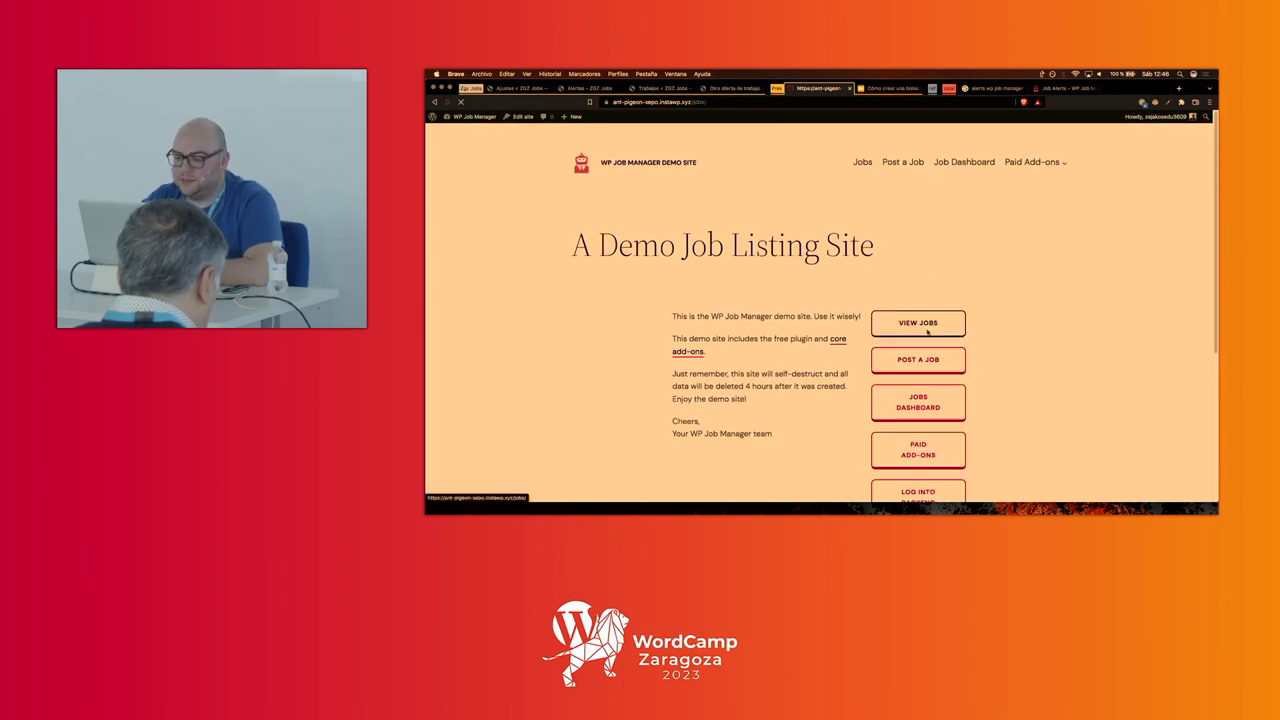
scroll(927, 332, "down", 1)
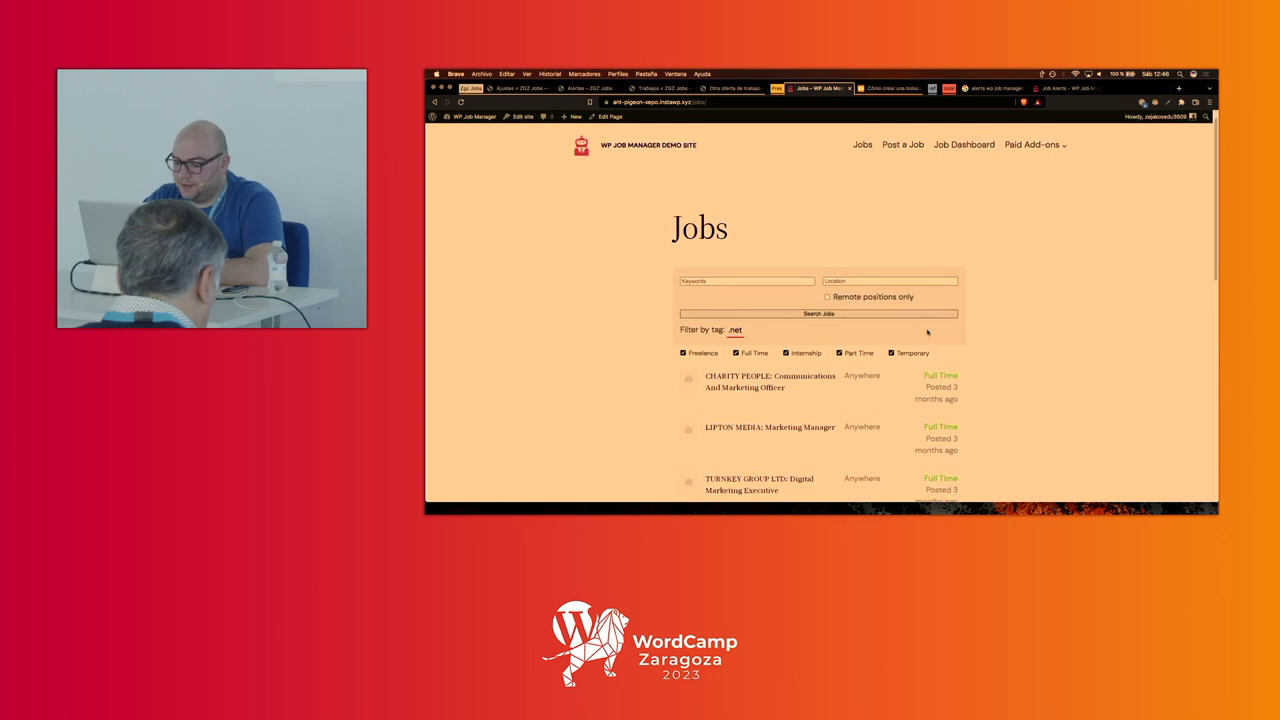
scroll(927, 332, "down", 6)
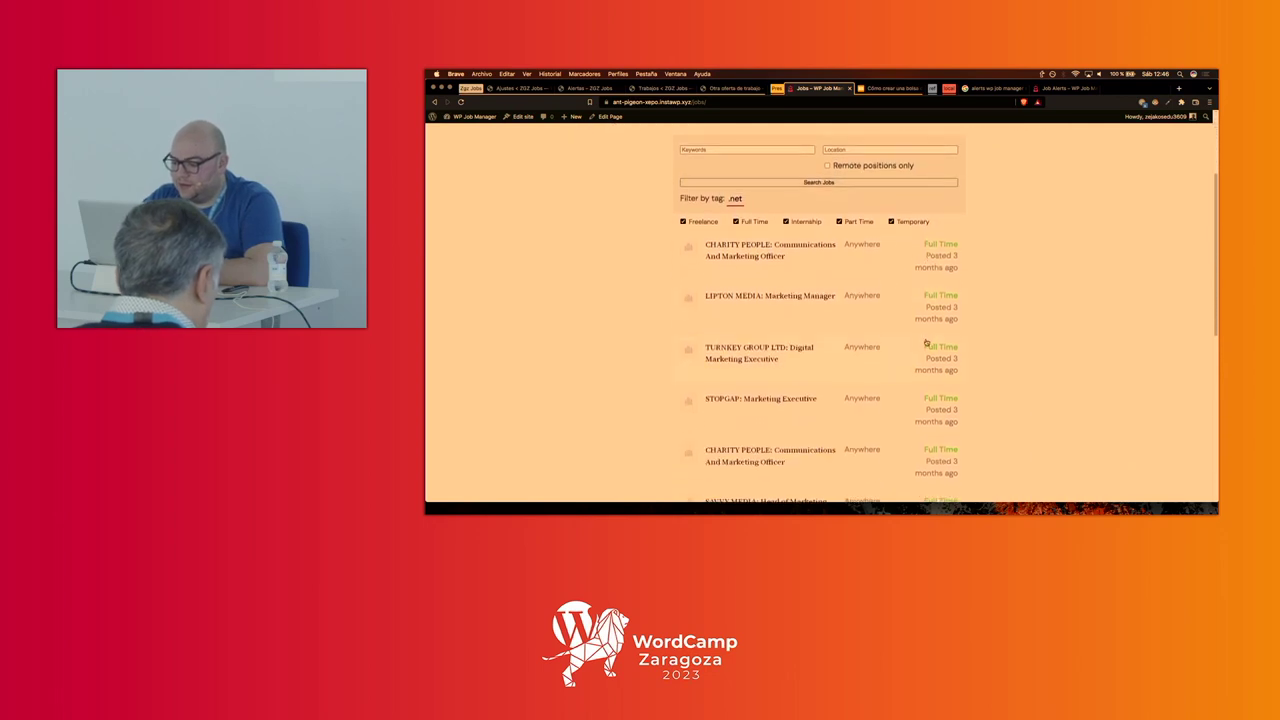
scroll(927, 342, "up", 7)
- Open the demo site's Job Alerts settings, clear the alert duration and check which pages can be chosen as the alerts page
left_click(459, 132)
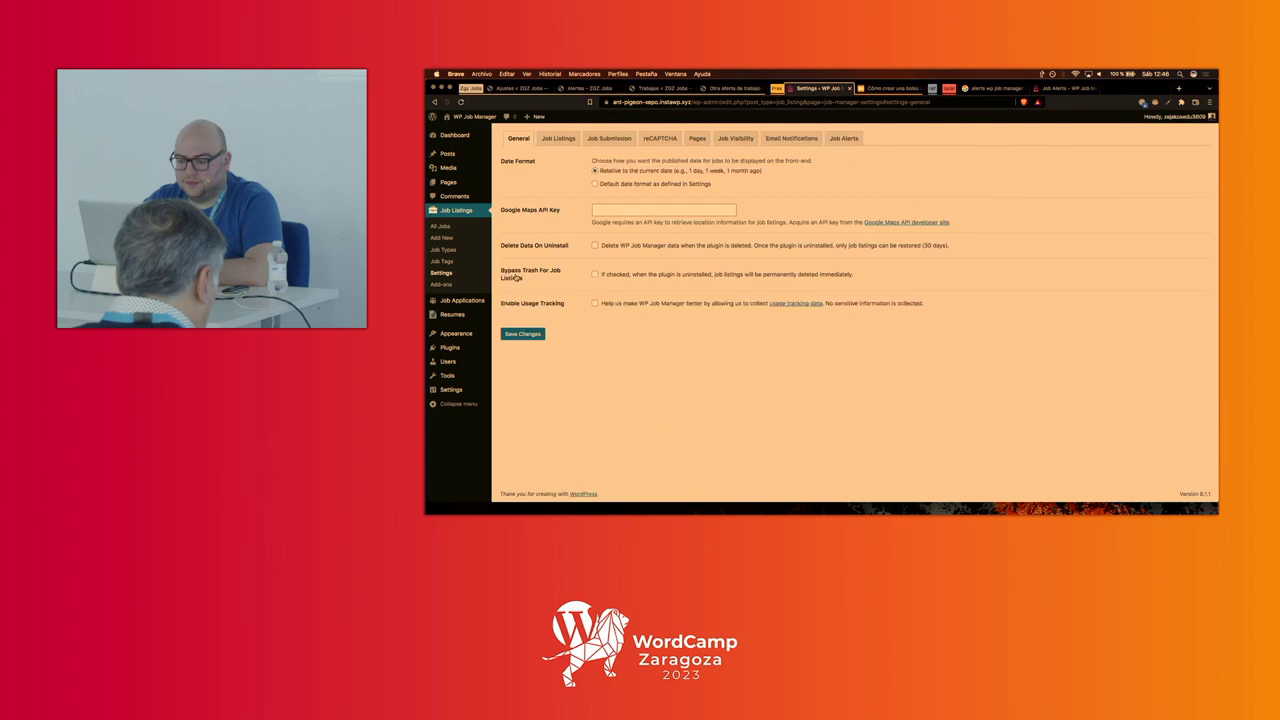
left_click(843, 138)
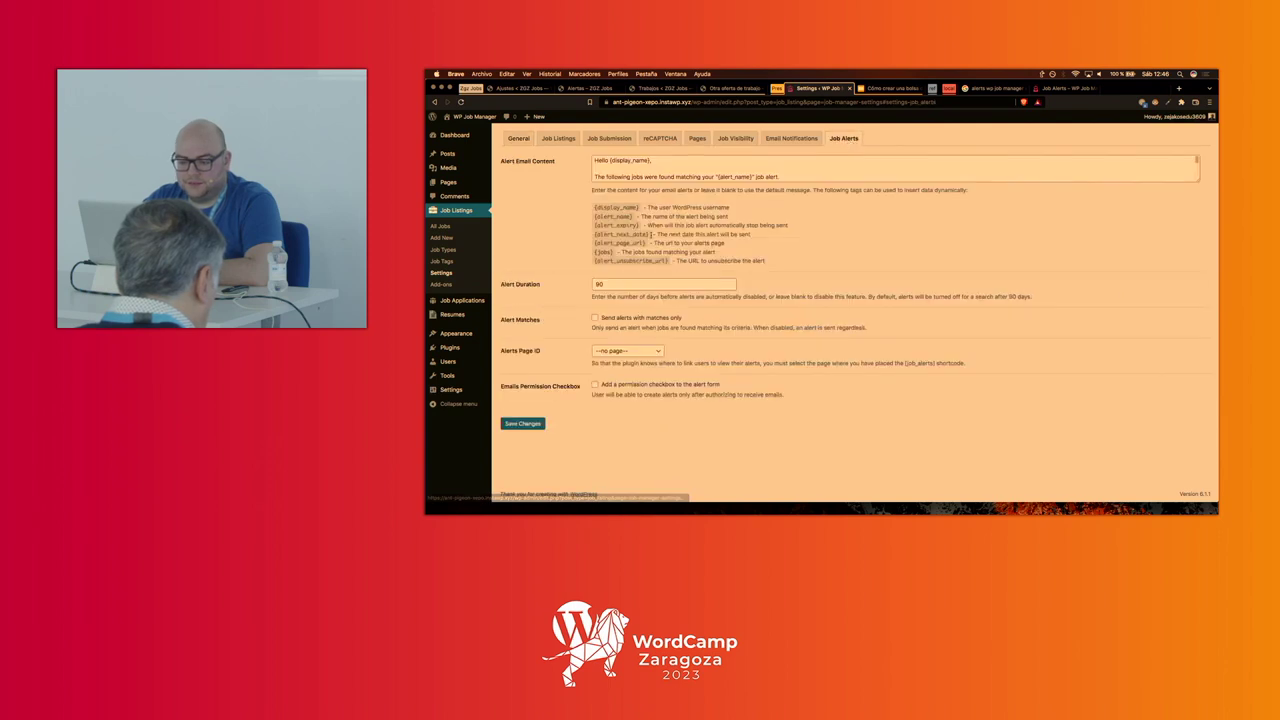
left_click(613, 283)
key("BackSpace")
key("BackSpace")
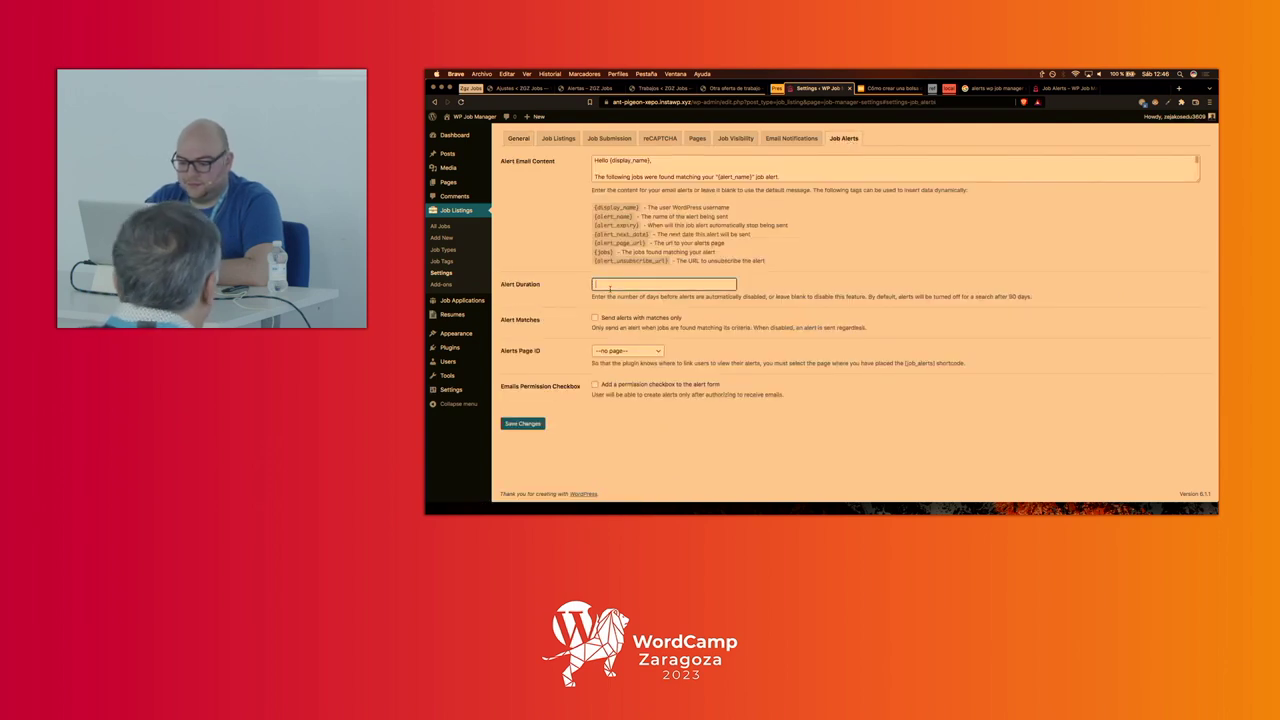
left_click(624, 352)
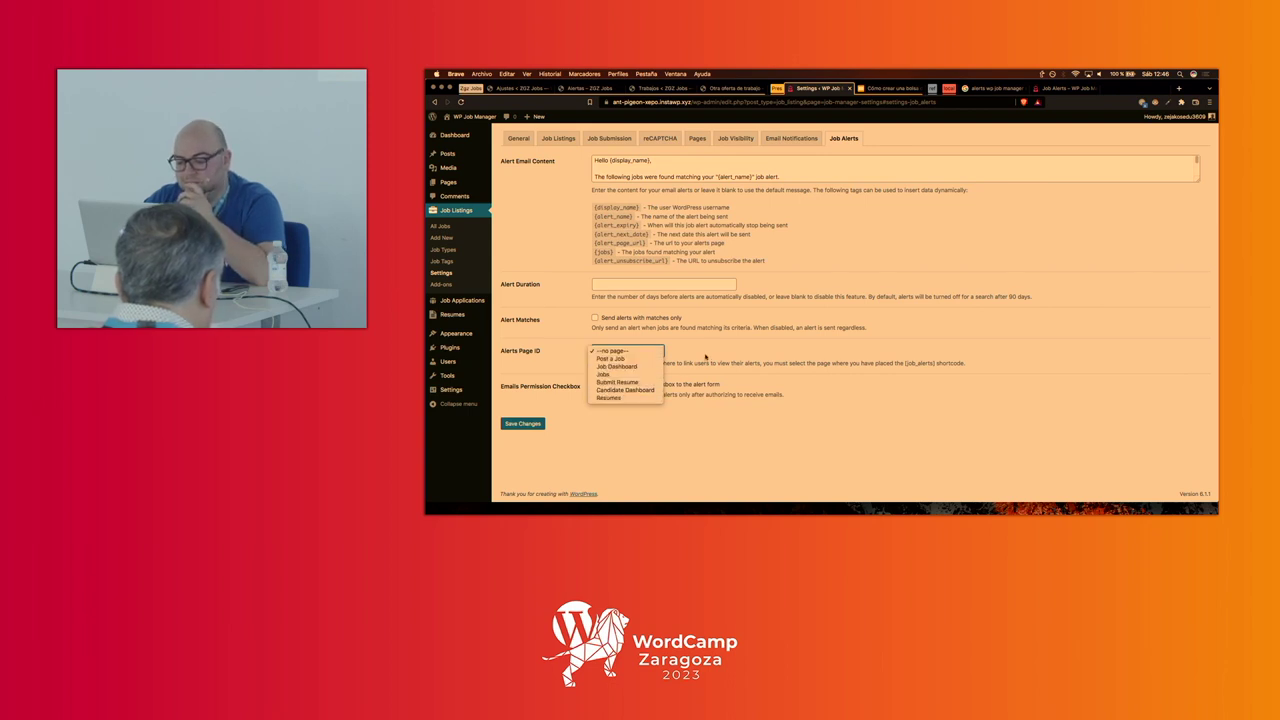
left_click(707, 353)
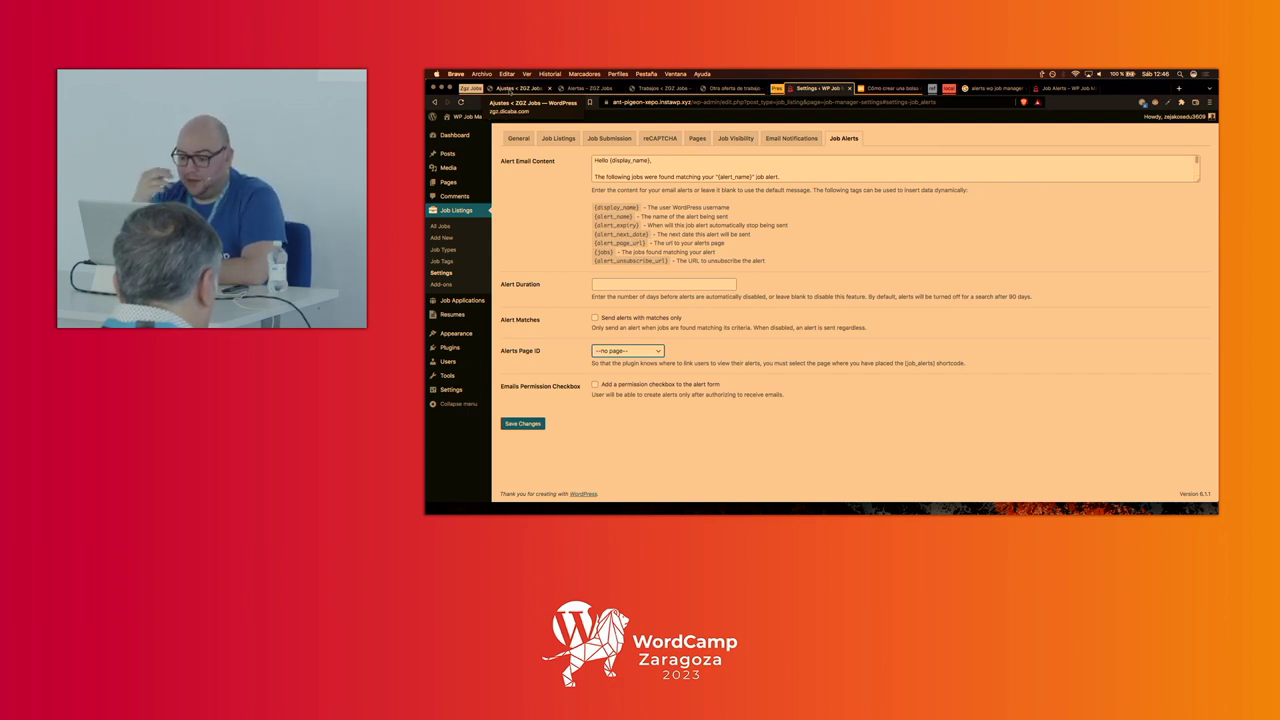
- Switch back to the ZGZ Jobs admin, then upload, install and activate the plugin from wp-job-manager-applications-2.5.3.zip
left_click(510, 90)
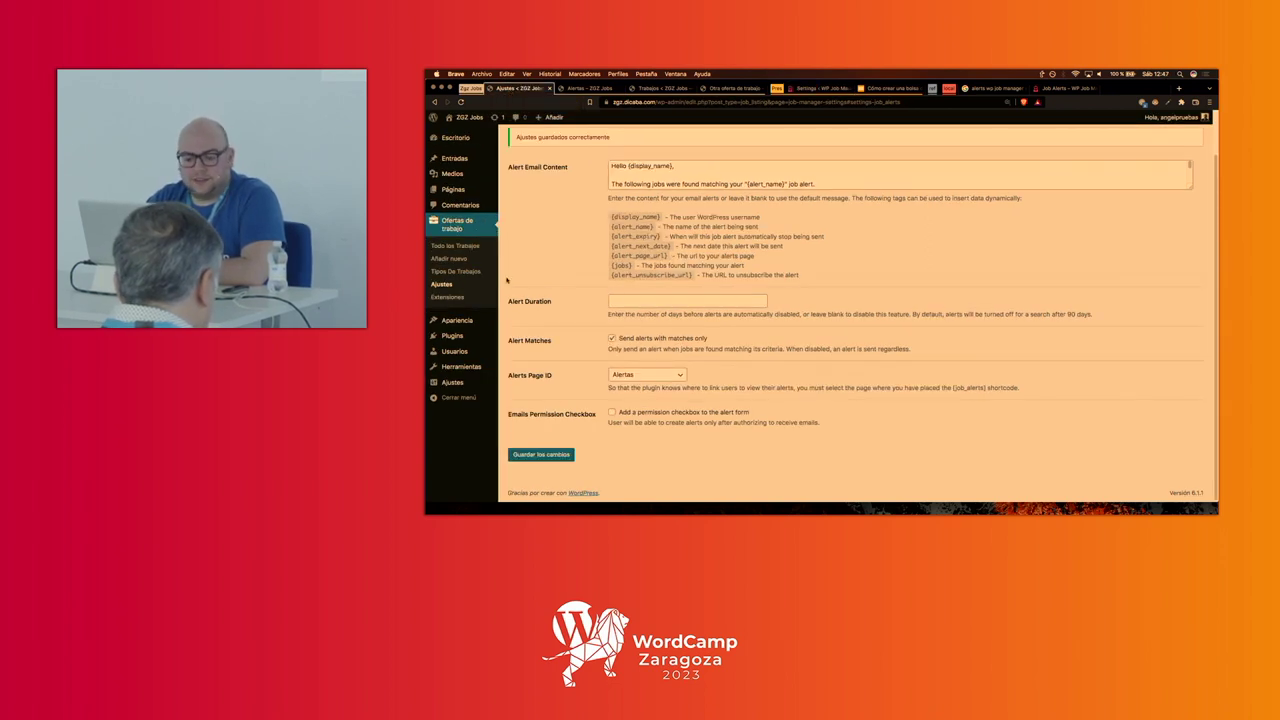
mouse_move(464, 333)
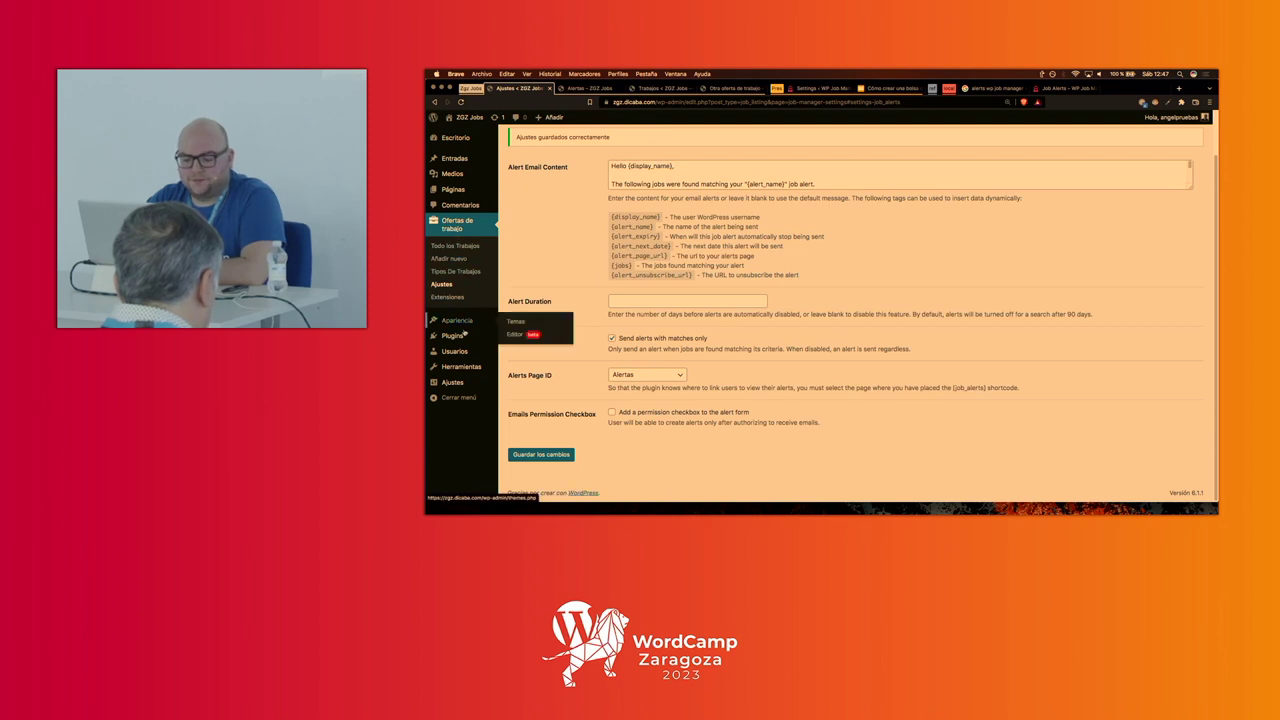
left_click(535, 351)
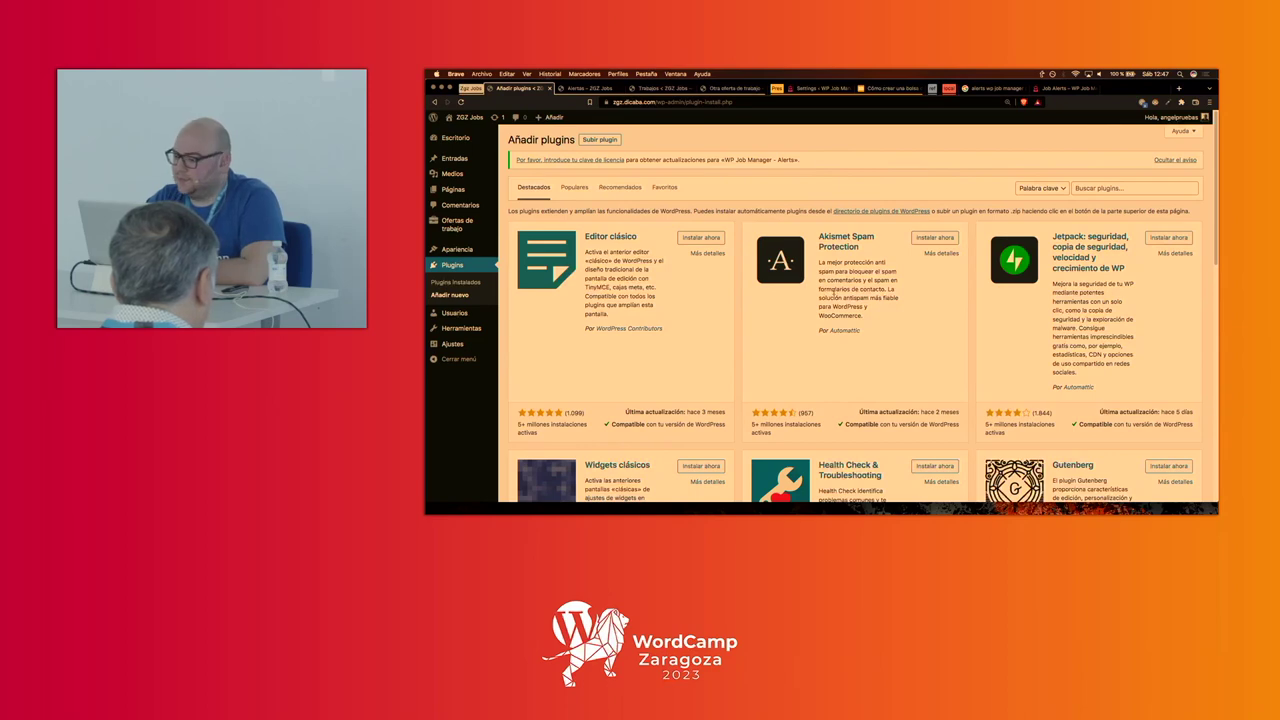
left_click(600, 139)
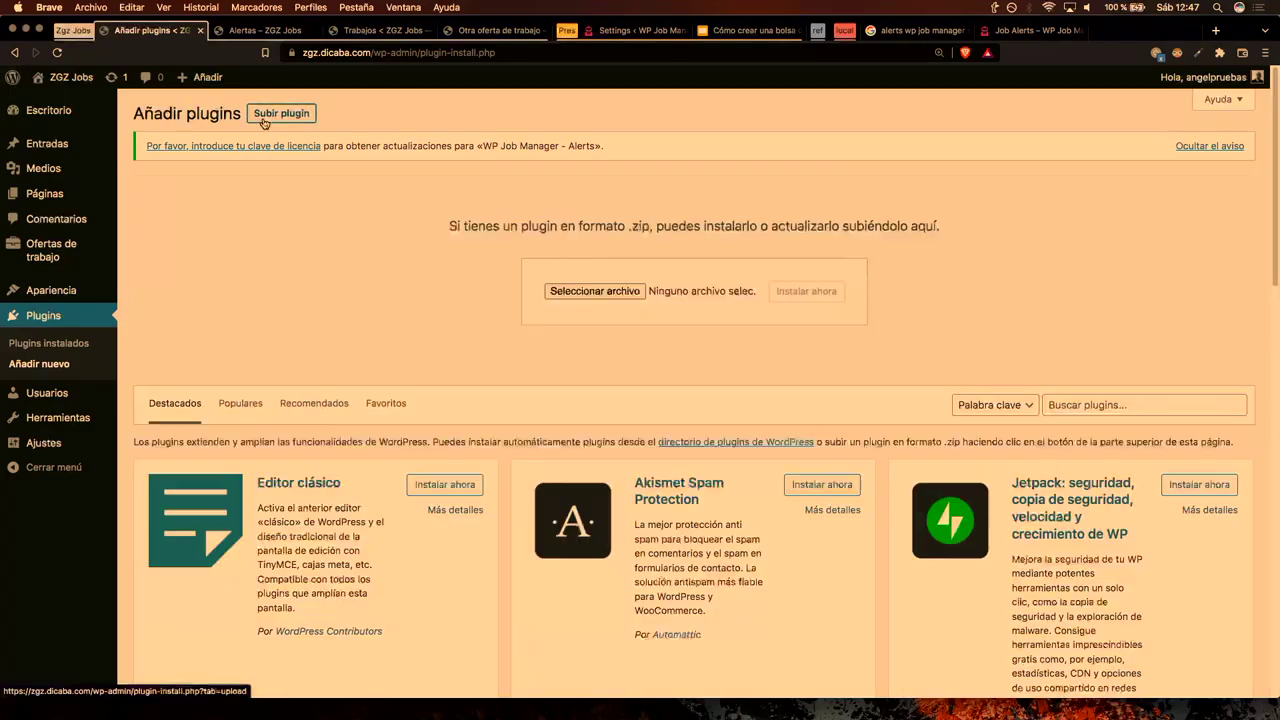
left_click(598, 296)
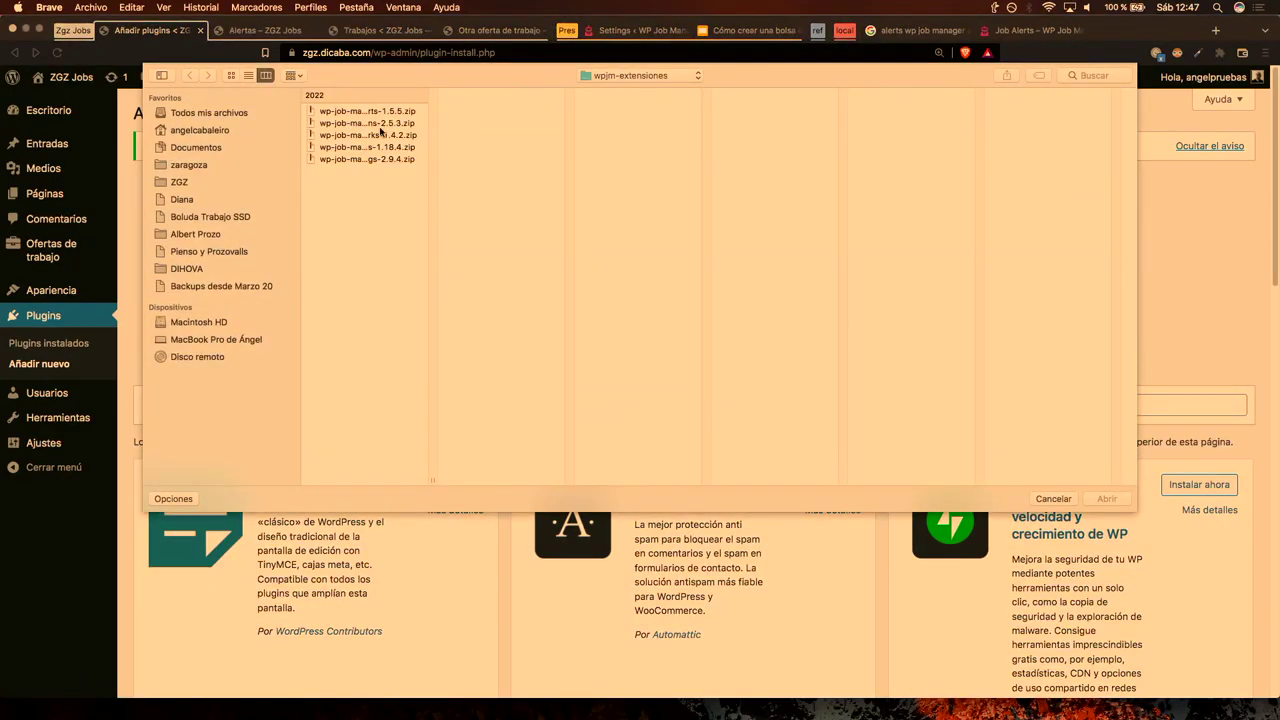
left_click_drag(436, 479, 561, 479)
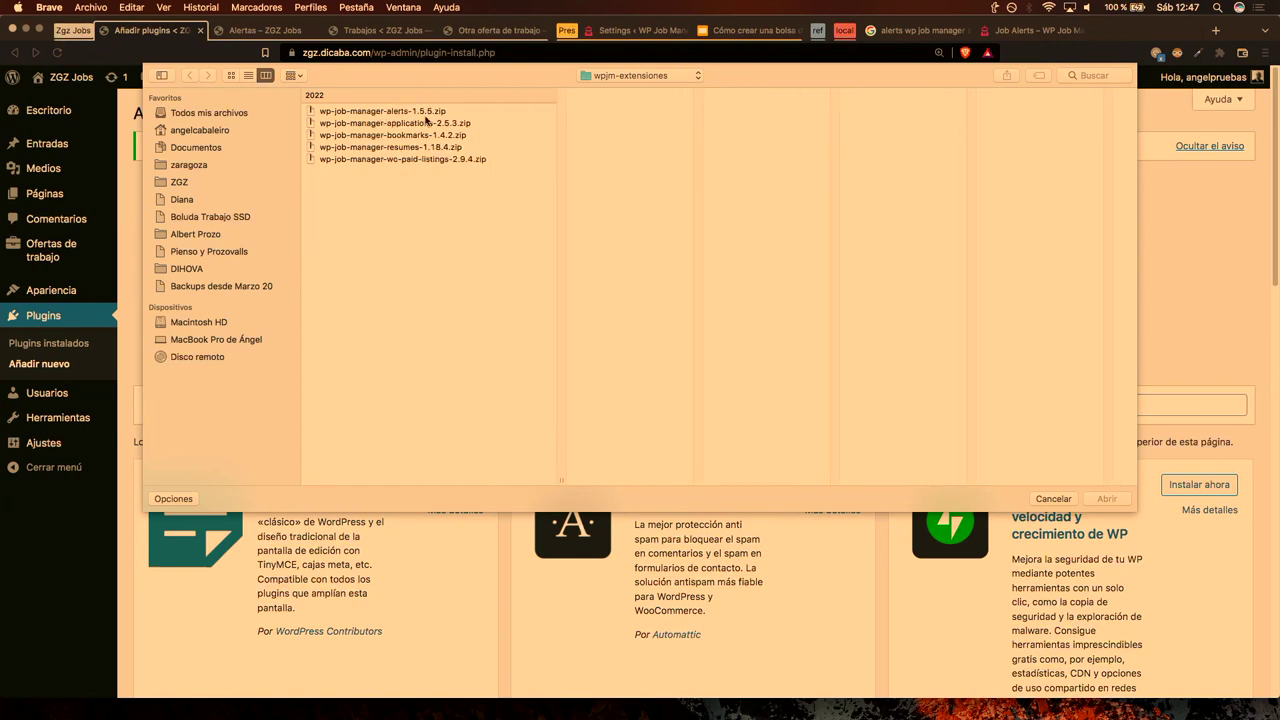
left_click(405, 126)
double_click(405, 128)
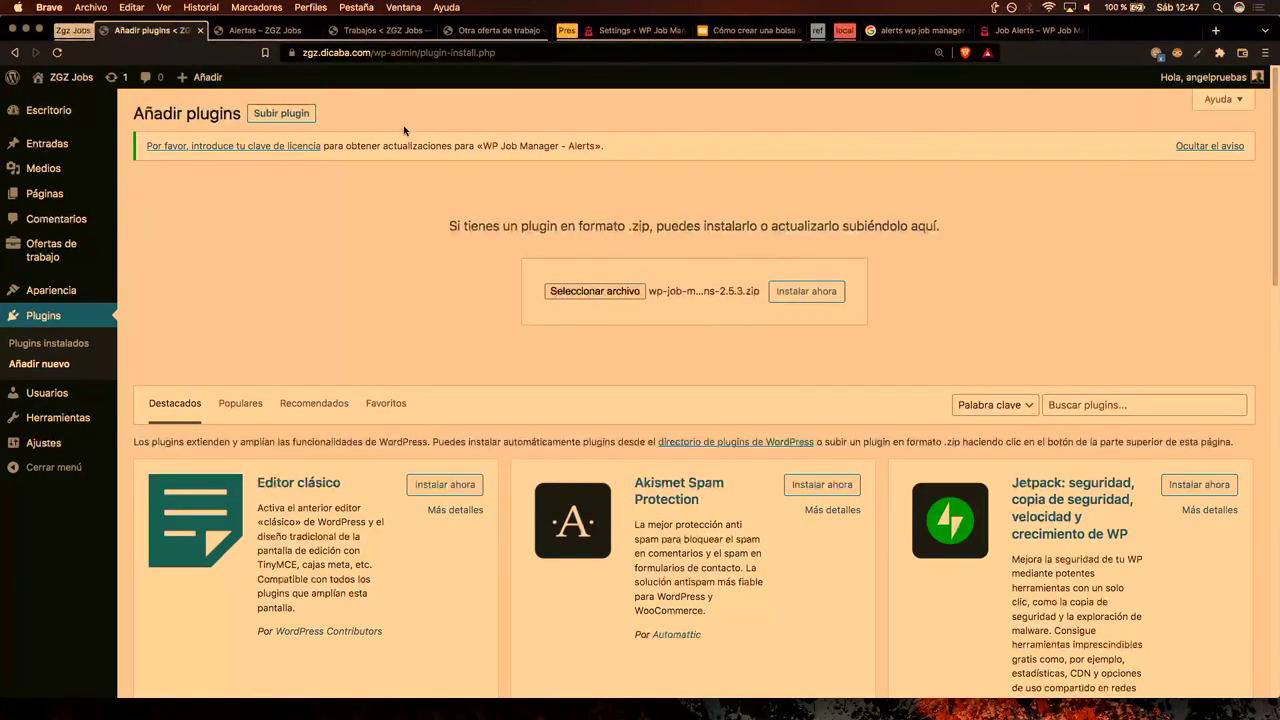
left_click(790, 289)
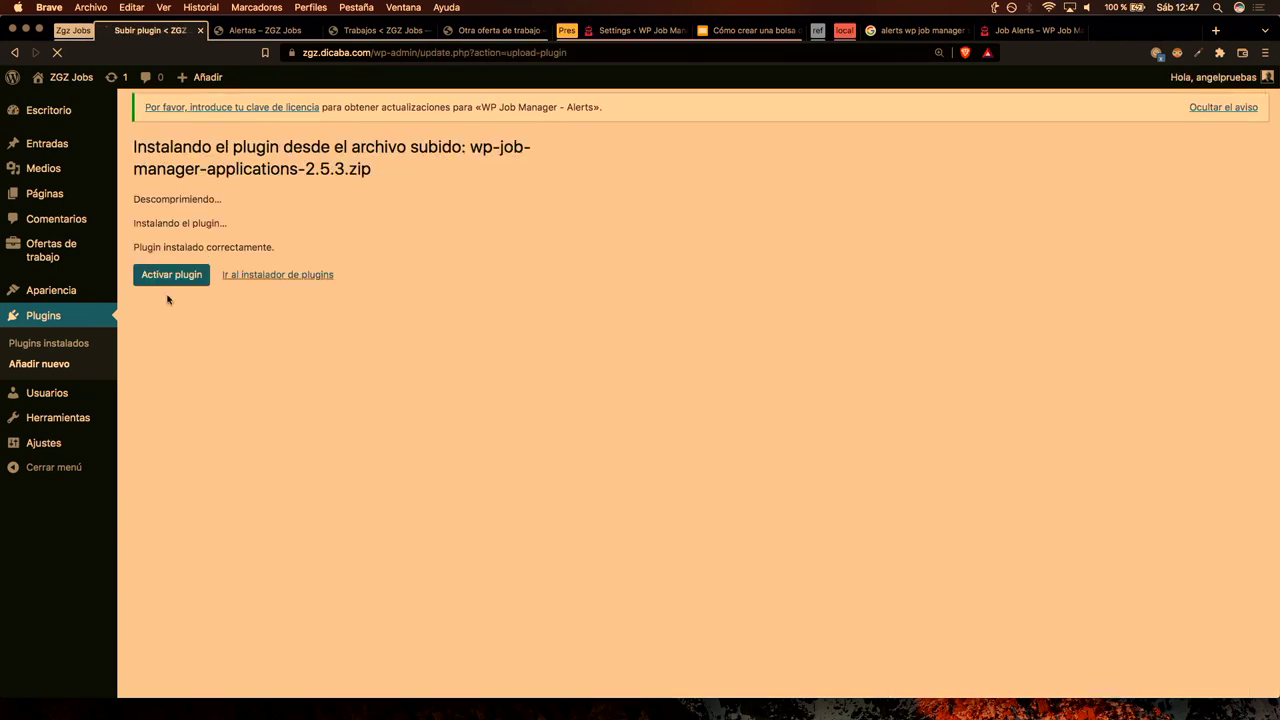
left_click(173, 274)
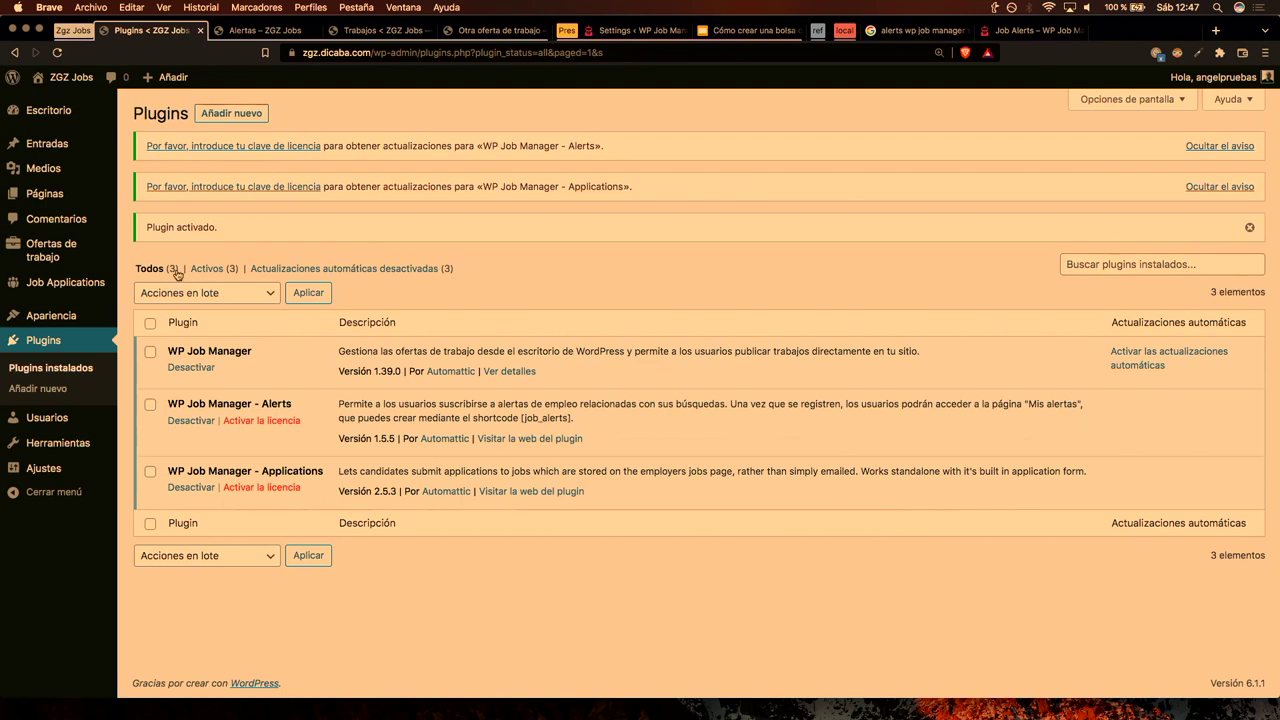
- Open the Job Applications form editor and relabel the full name field as "Nombre" and the email address field as "Email"
mouse_move(62, 294)
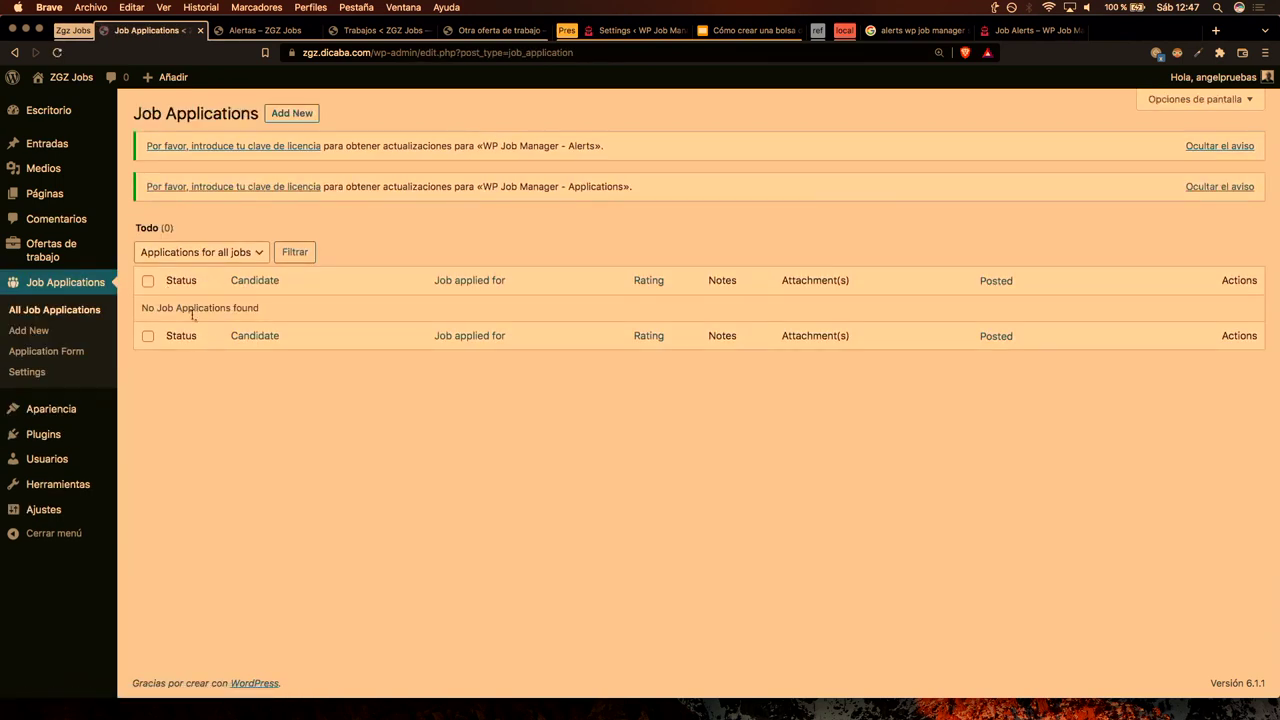
left_click(41, 356)
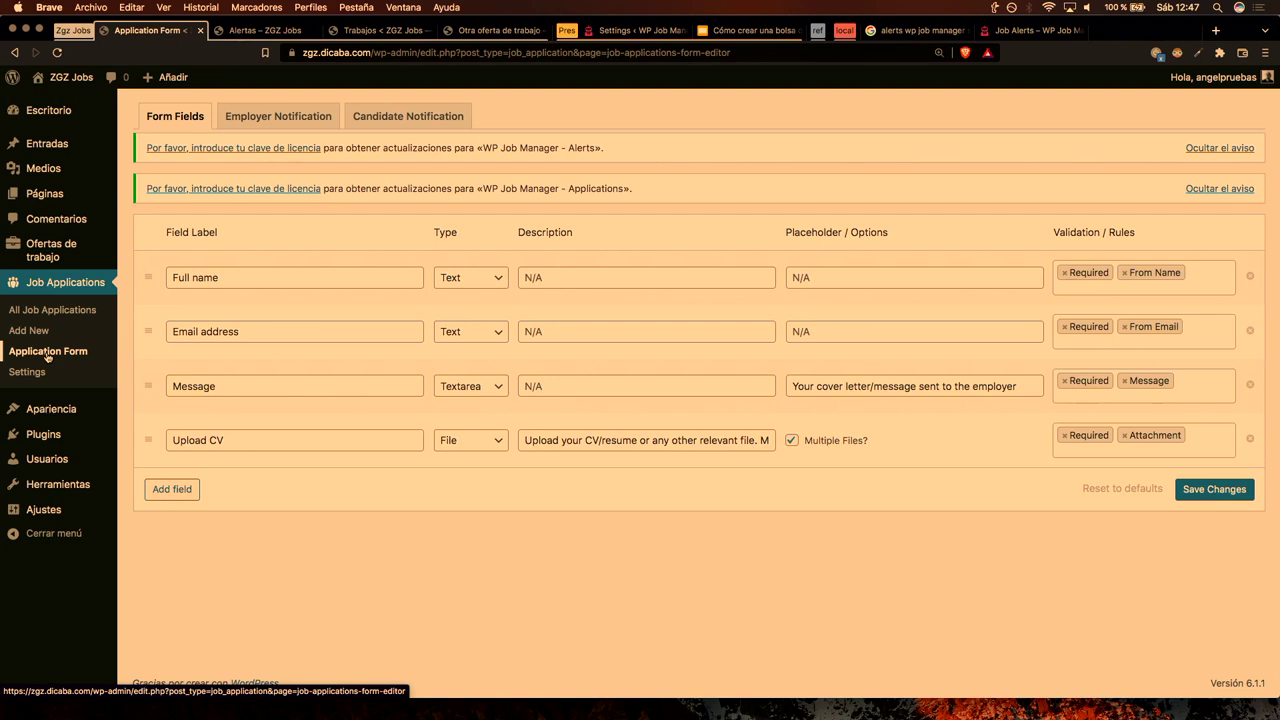
left_click(262, 281)
key("super+a")
type("Nombre")
key("Tab")
left_click(263, 333)
key("BackSpace")
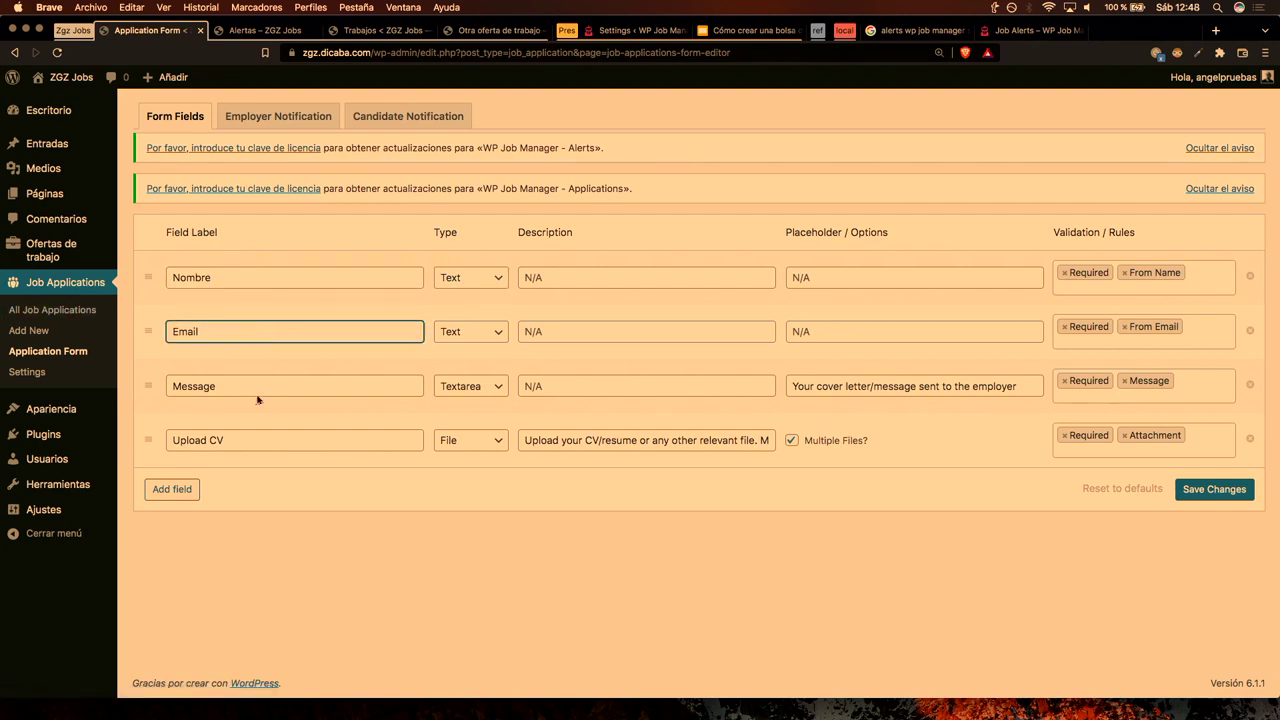
- Relabel the application form's message field as "Mensaje" and its file upload field as "CV"
left_click(257, 395)
key("super+a")
type("Mens")
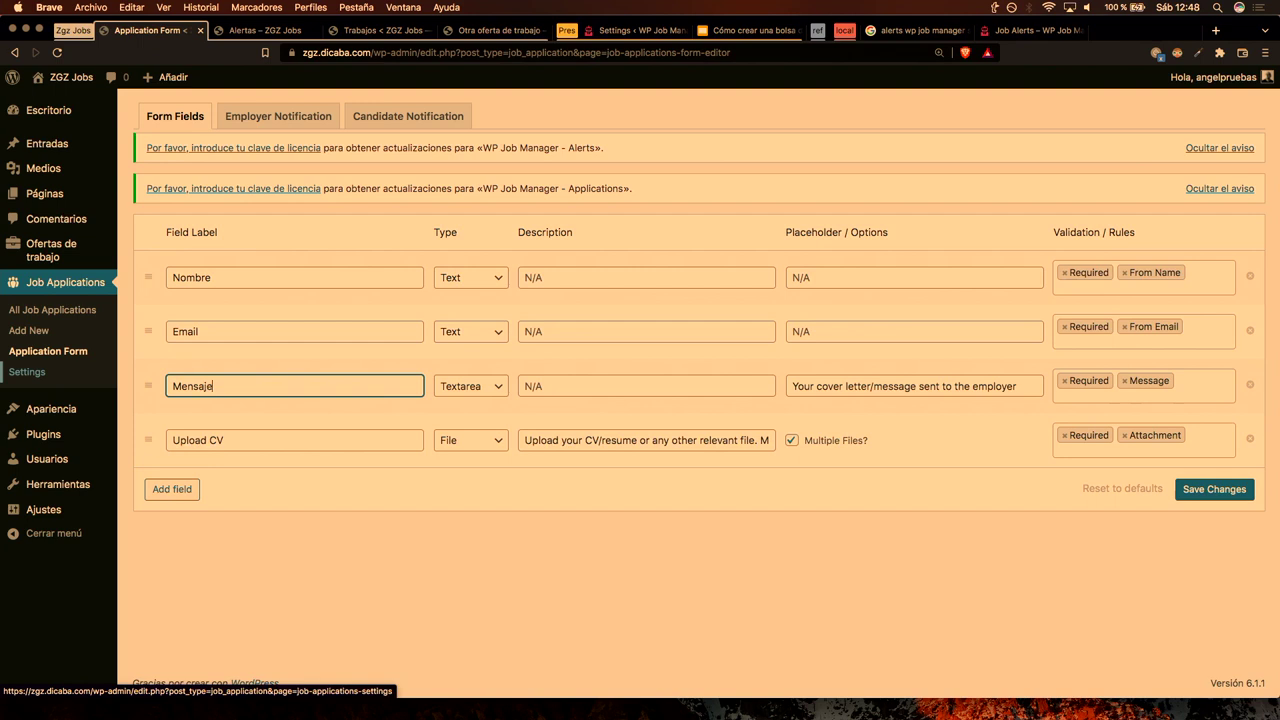
left_click(229, 441)
mouse_move(108, 455)
type("CV")
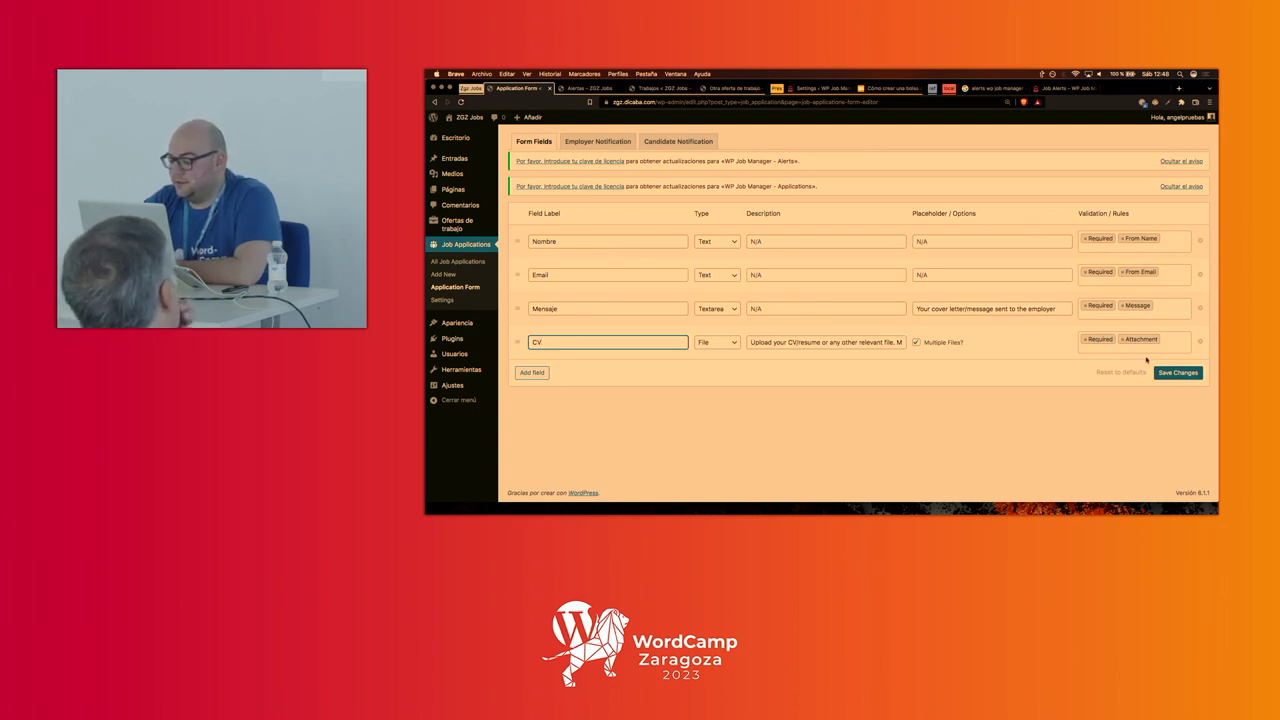
- Add an unlabelled Select field to the application form and look through its field types, options and validation rules
left_click(545, 372)
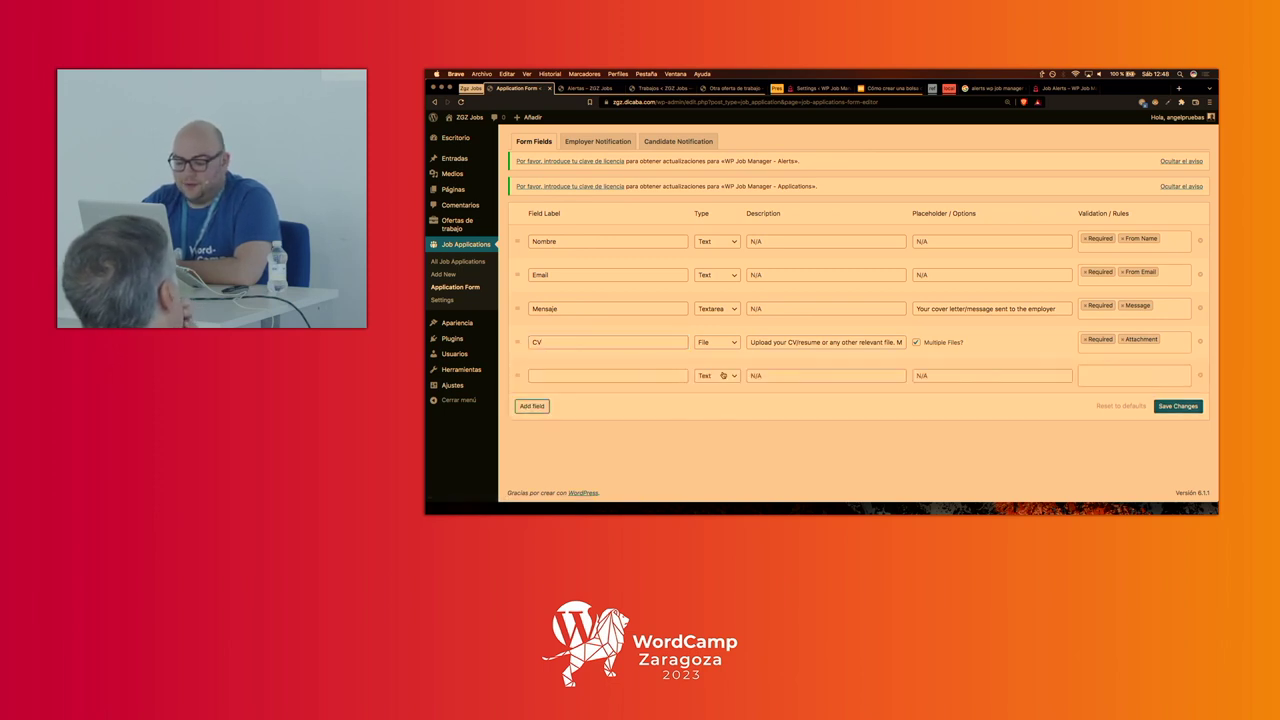
left_click(722, 375)
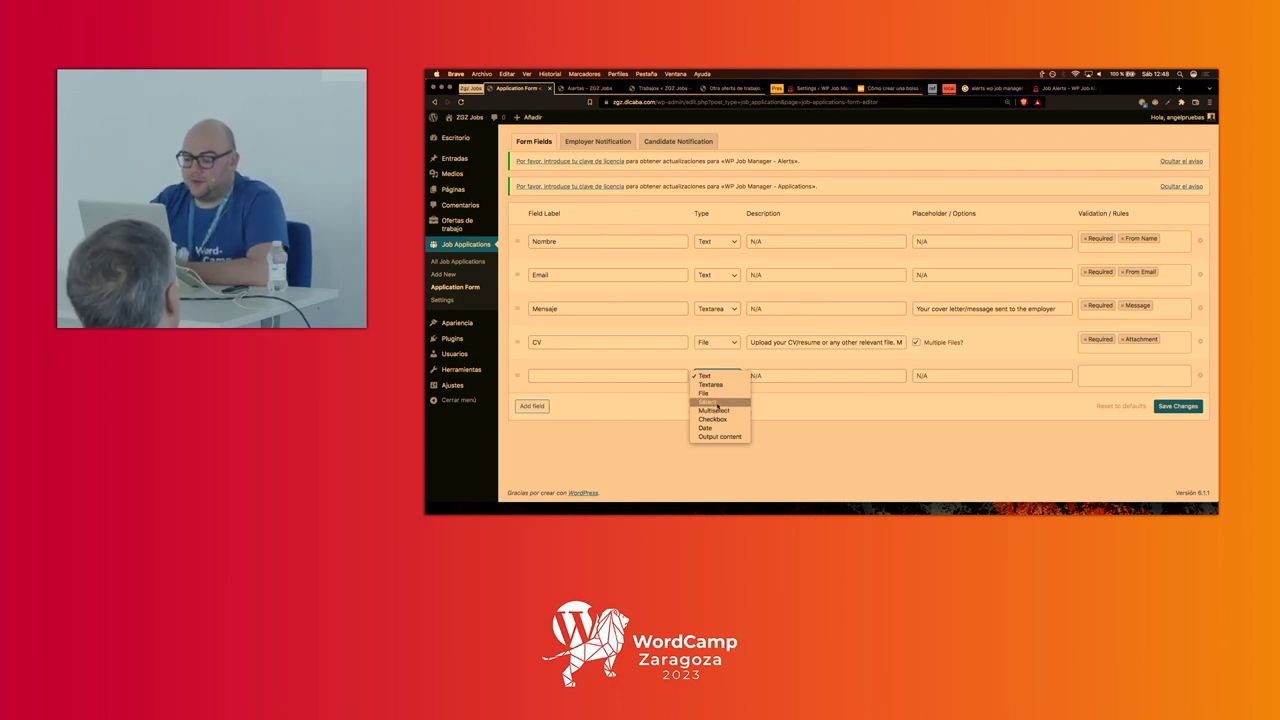
key("Escape")
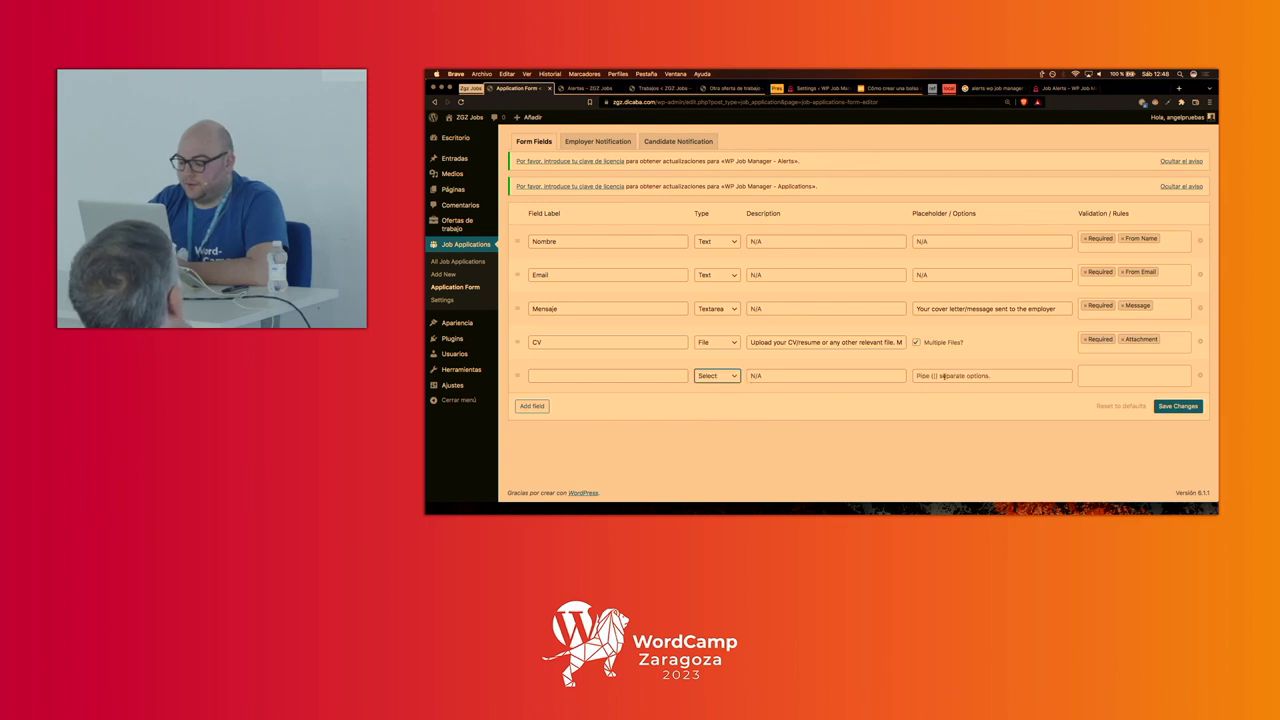
left_click(943, 376)
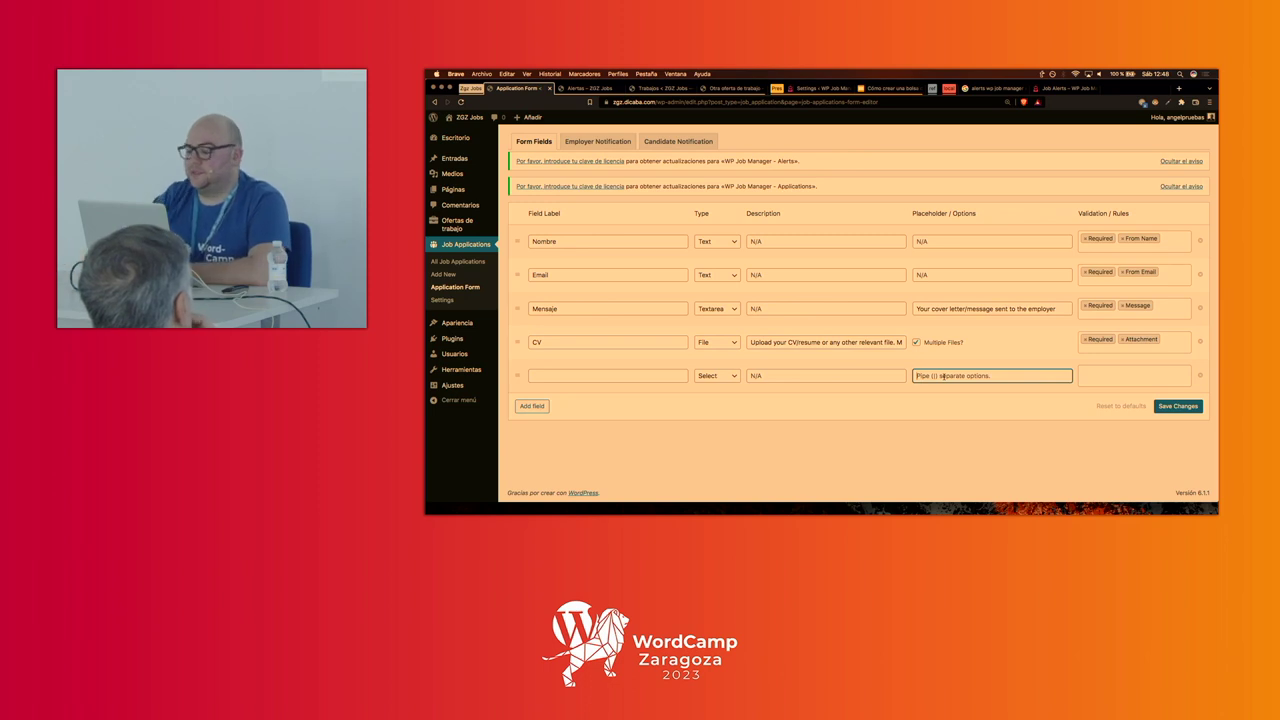
left_click(718, 376)
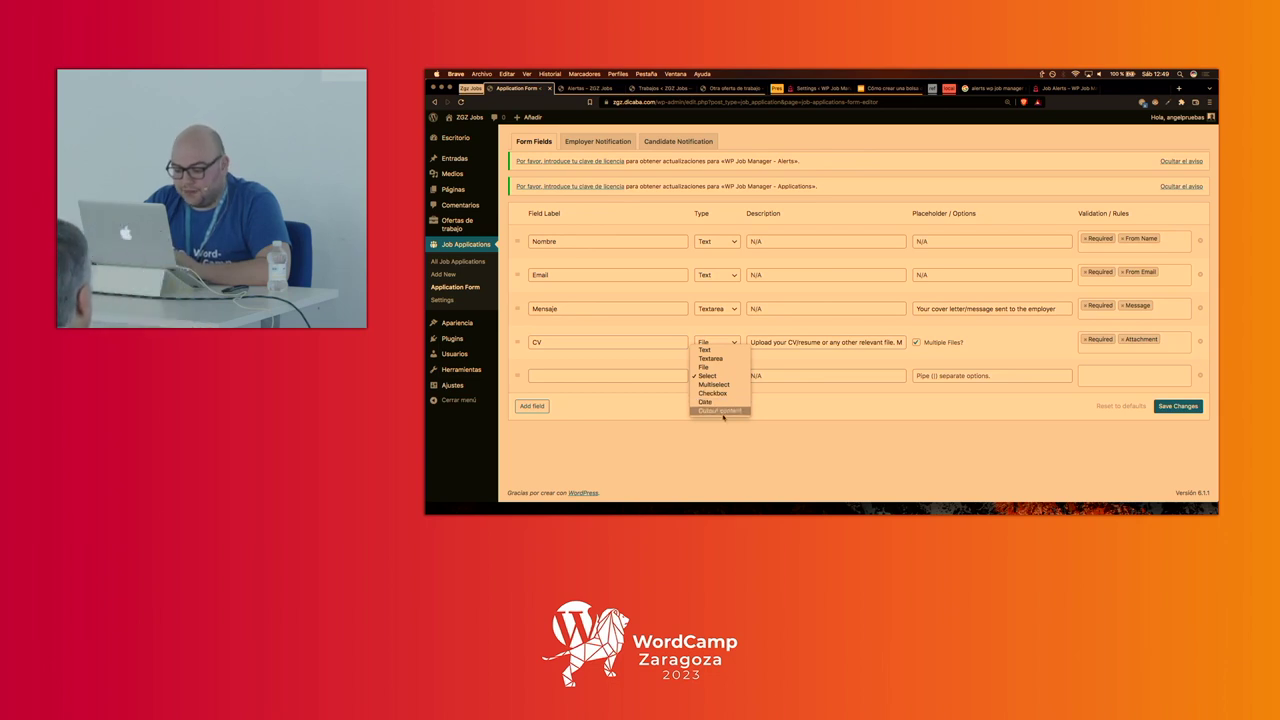
left_click(639, 408)
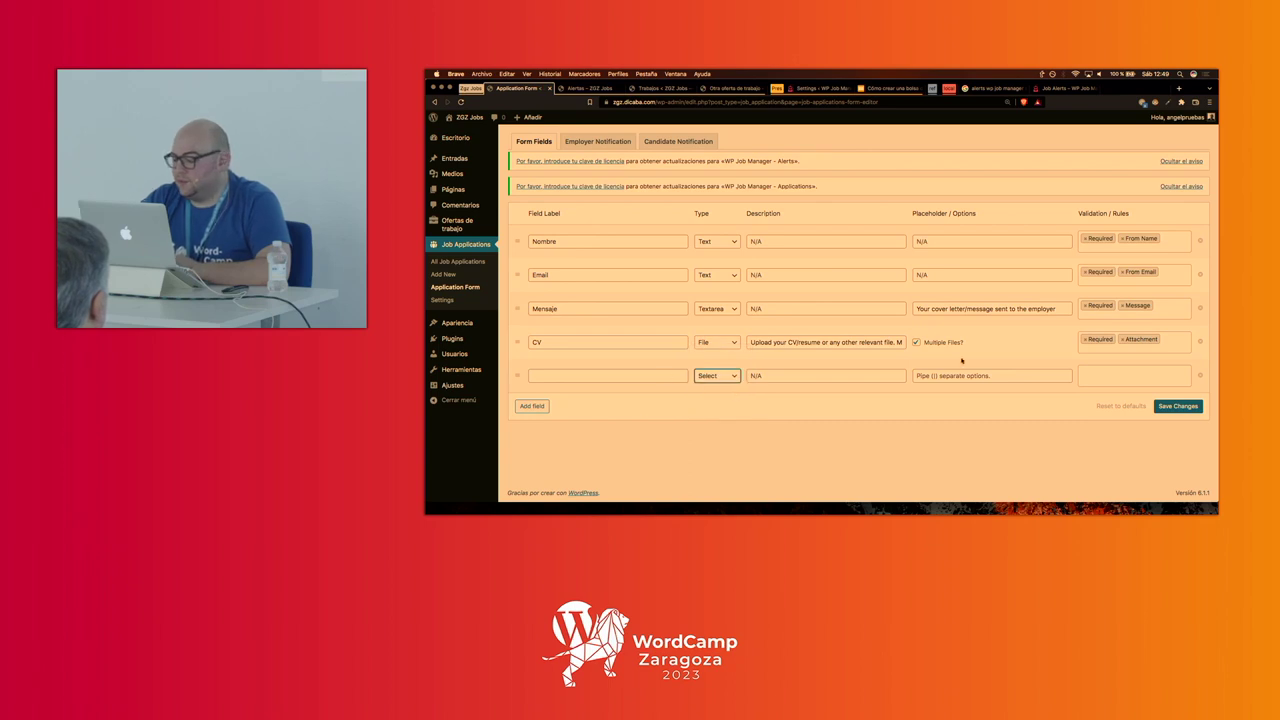
left_click(1183, 376)
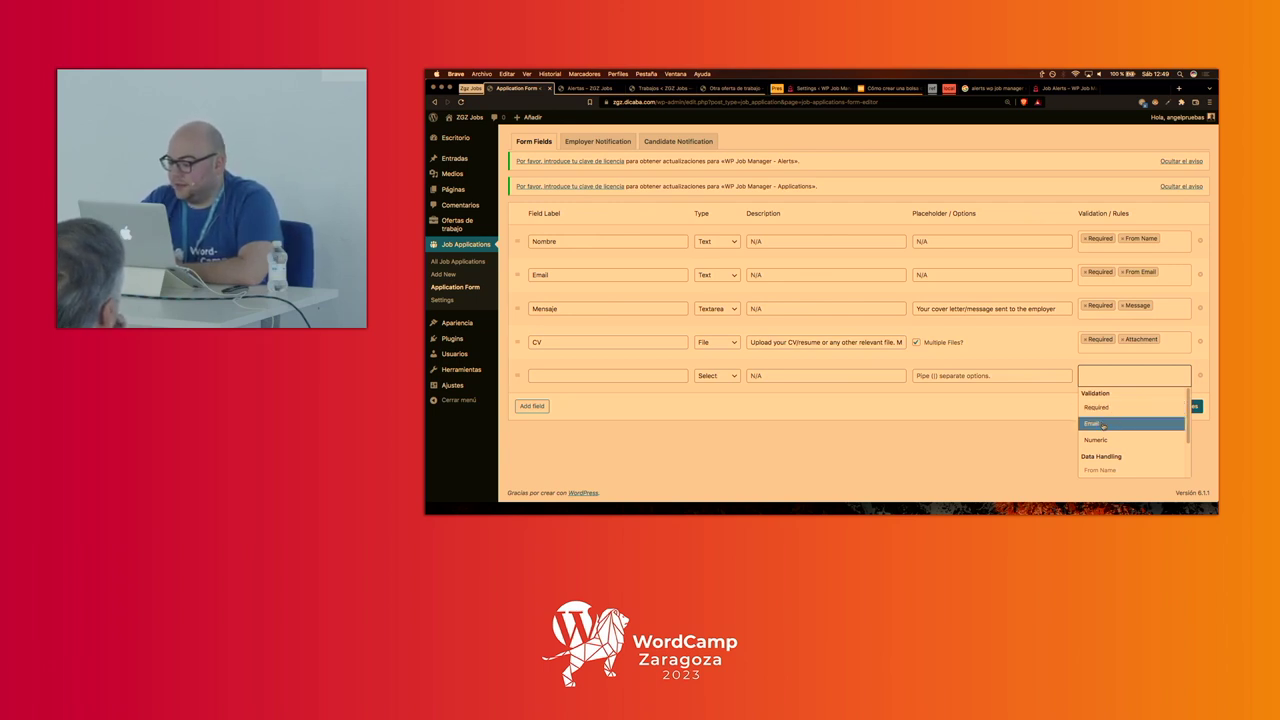
scroll(1120, 432, "down", 1)
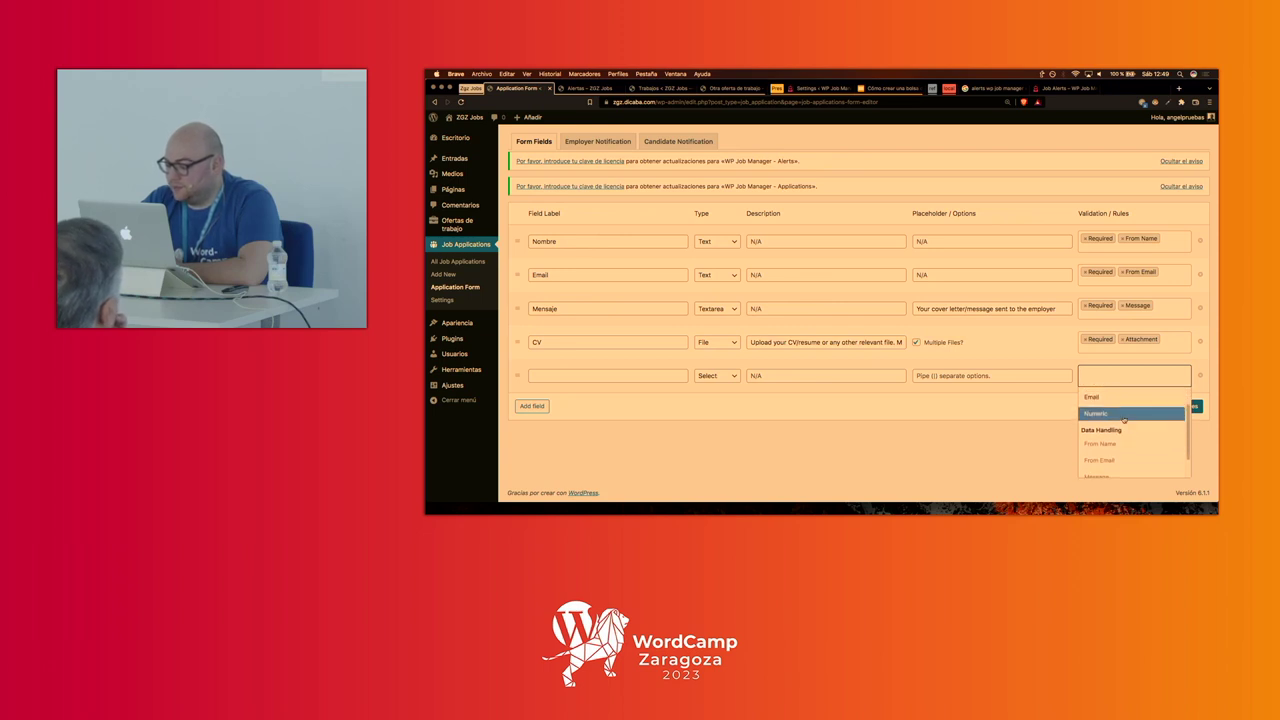
scroll(1124, 419, "down", 1)
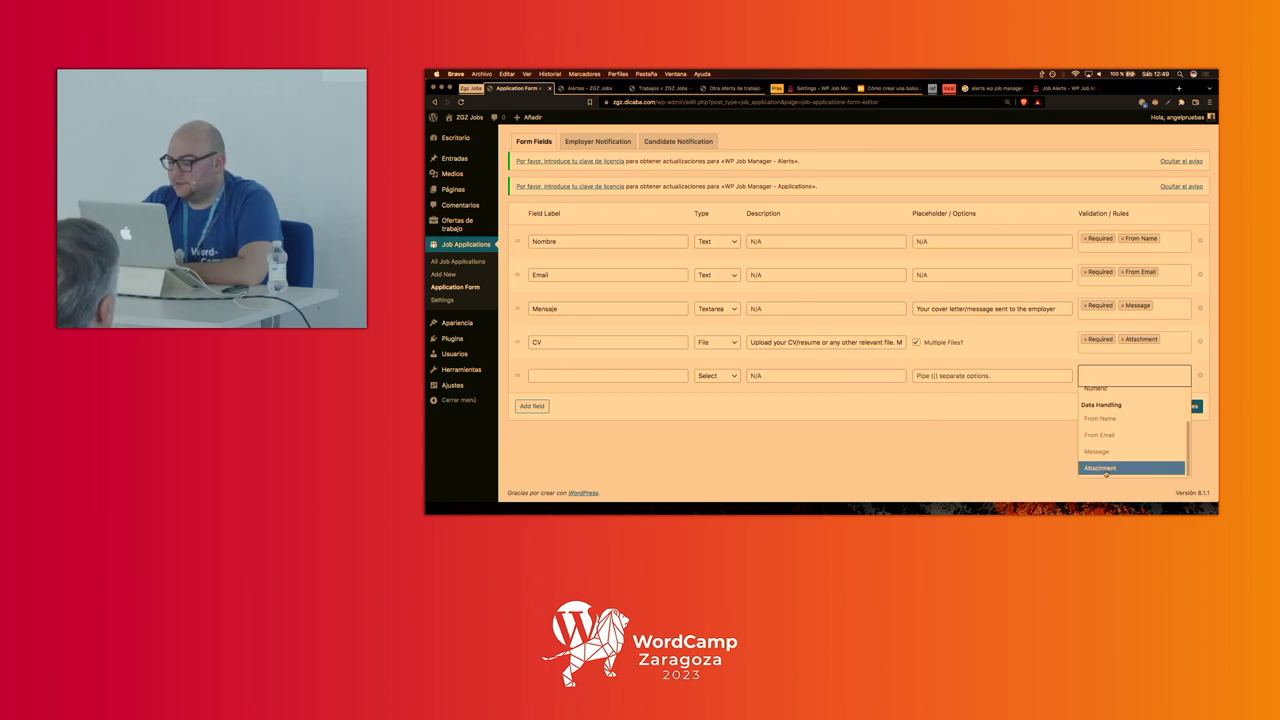
left_click(964, 437)
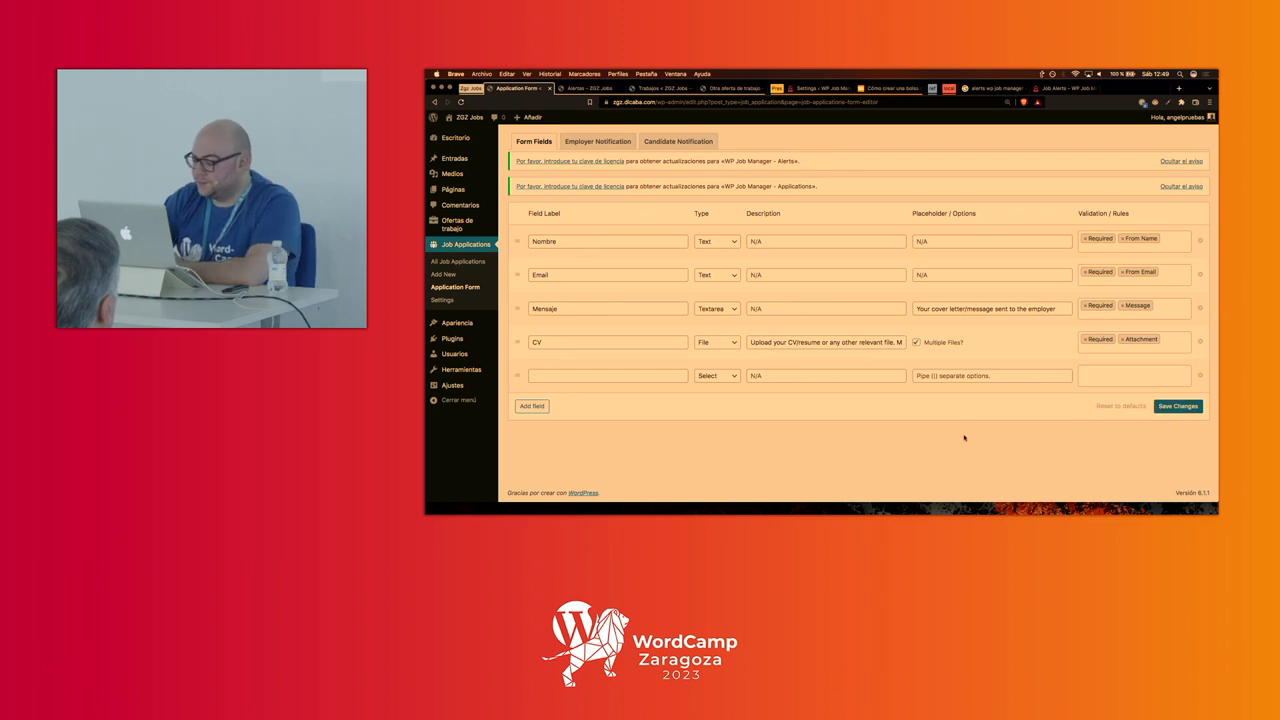
- Delete the unlabelled Select field and save the application form
left_click(1200, 376)
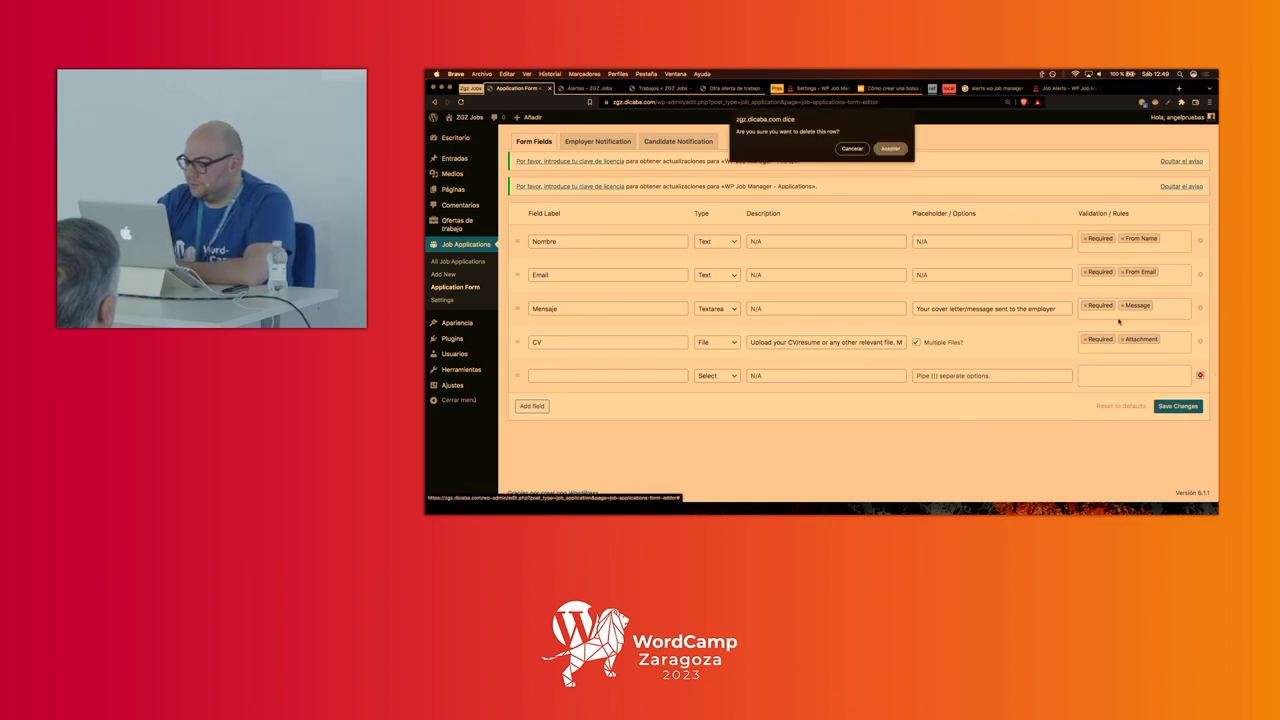
left_click(851, 148)
left_click(1178, 406)
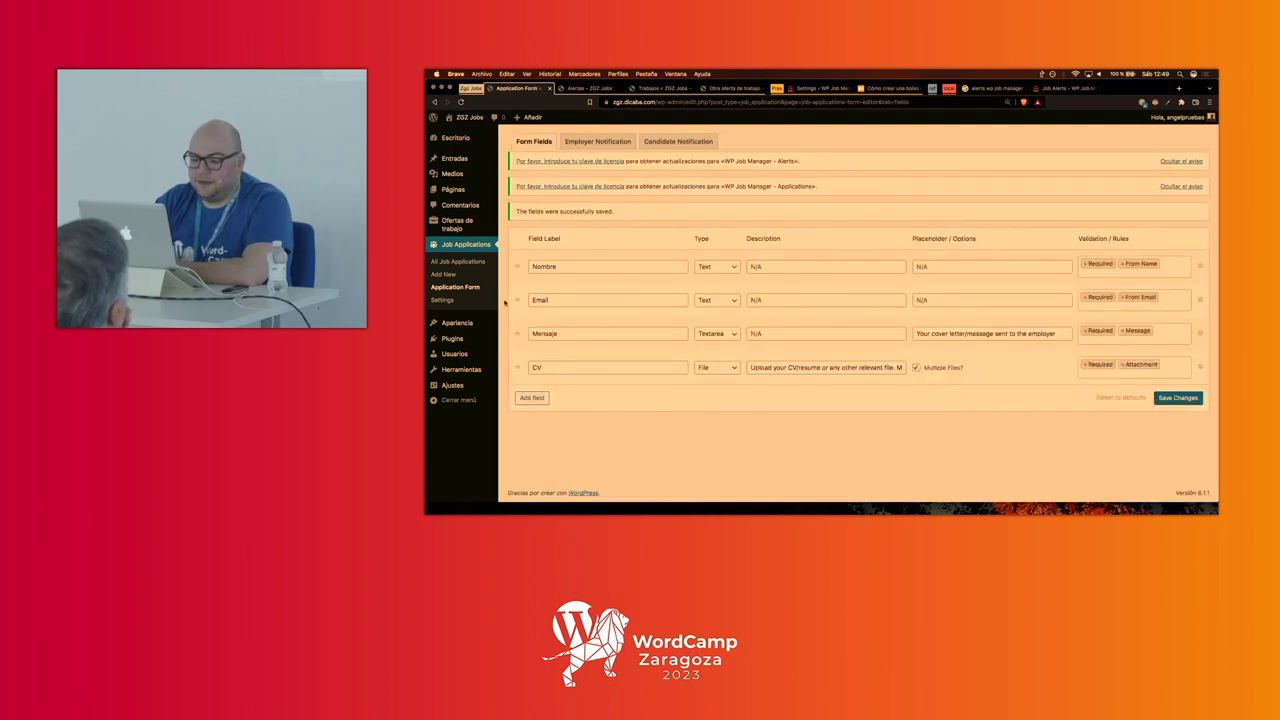
- Review the application form's Employer Notification email template and the dynamic tags available for it
left_click(443, 300)
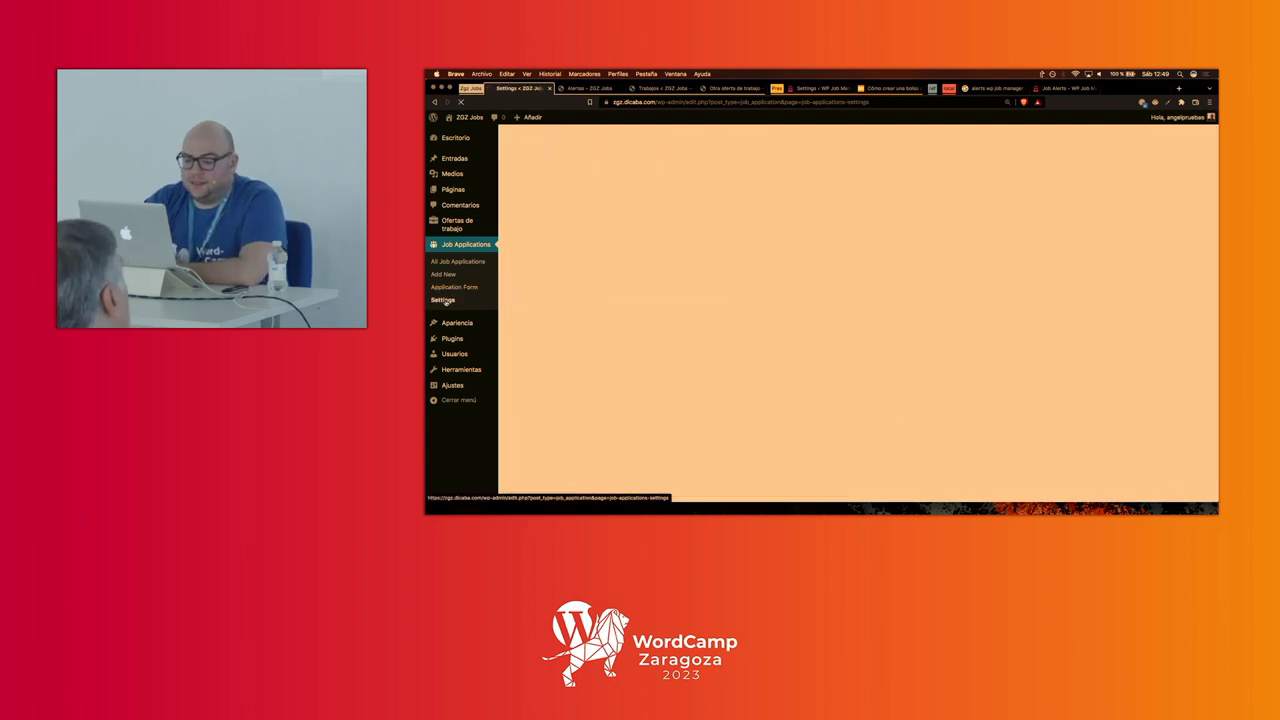
left_click(454, 287)
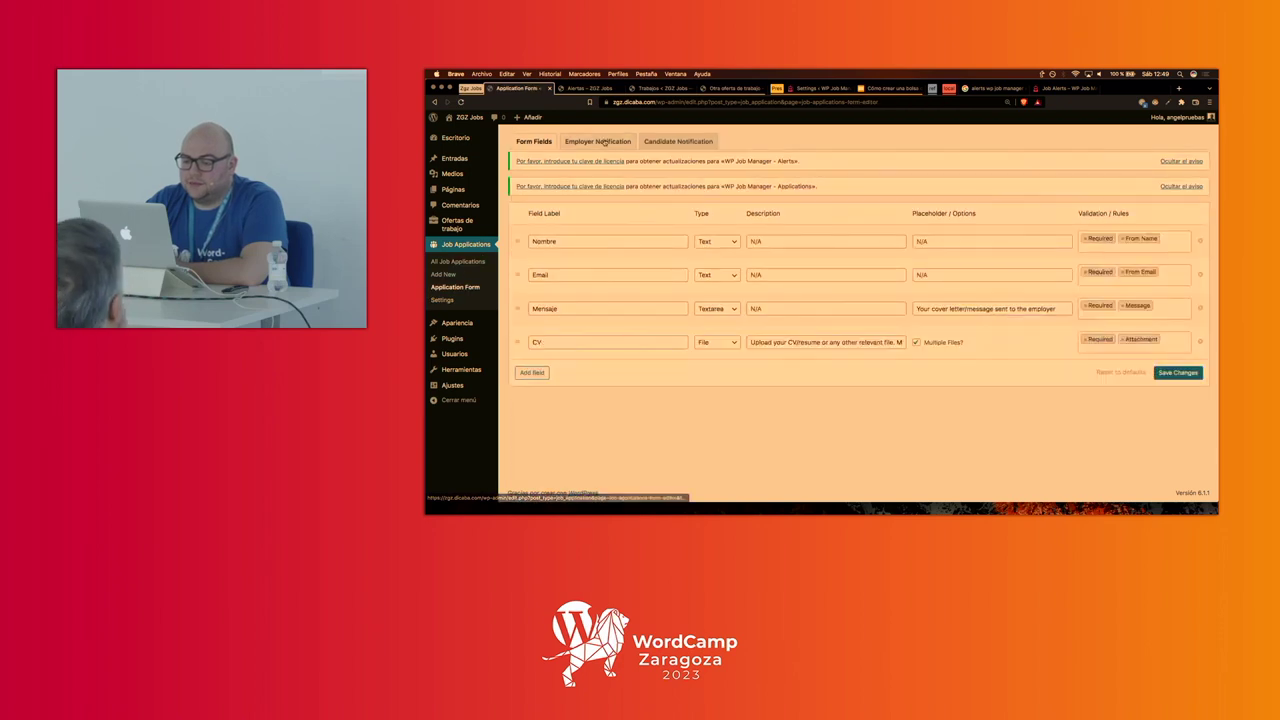
left_click(600, 142)
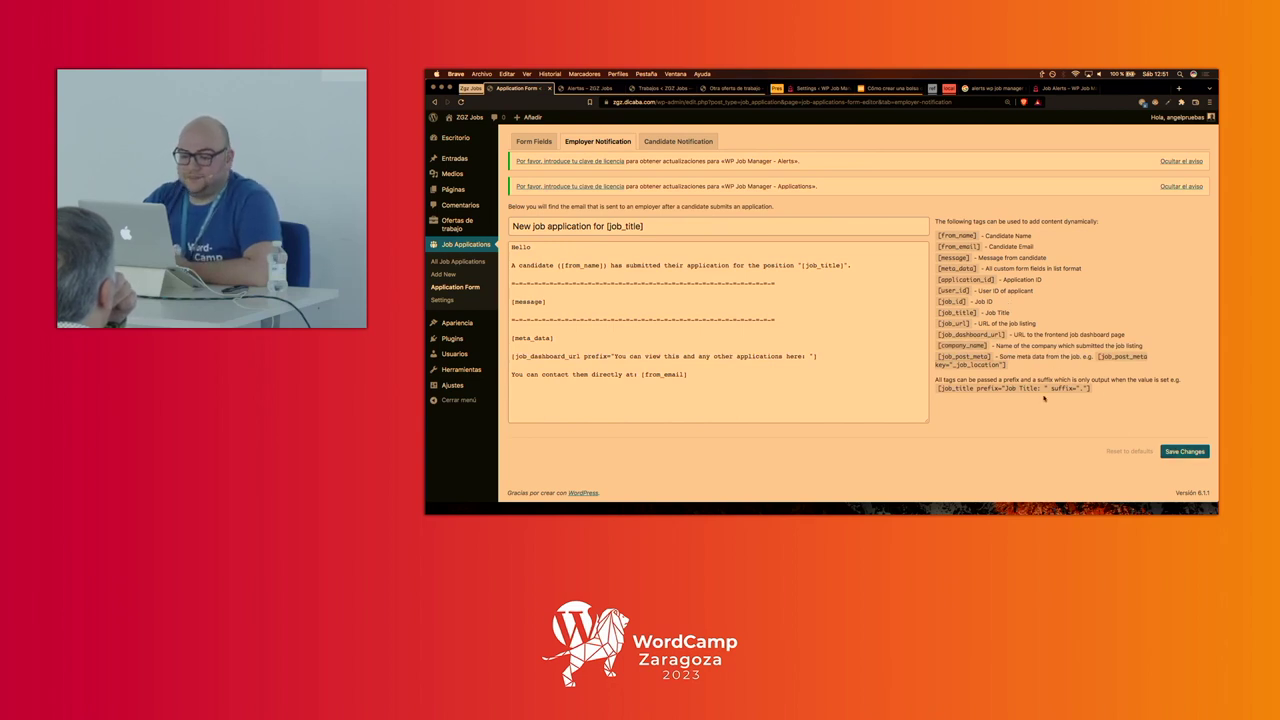
- Replace the body of the Candidate Notification email with "Has aplicado para la oferta de trabajo [job_title]."
left_click(676, 142)
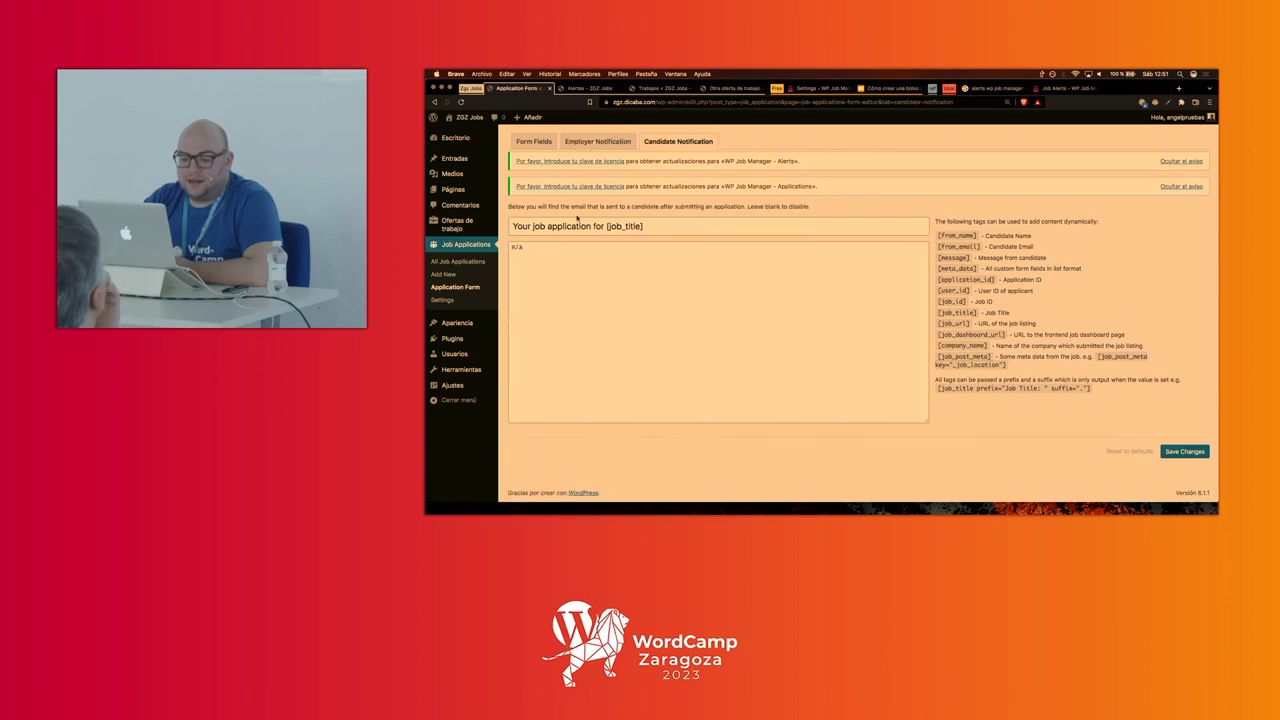
left_click(603, 226)
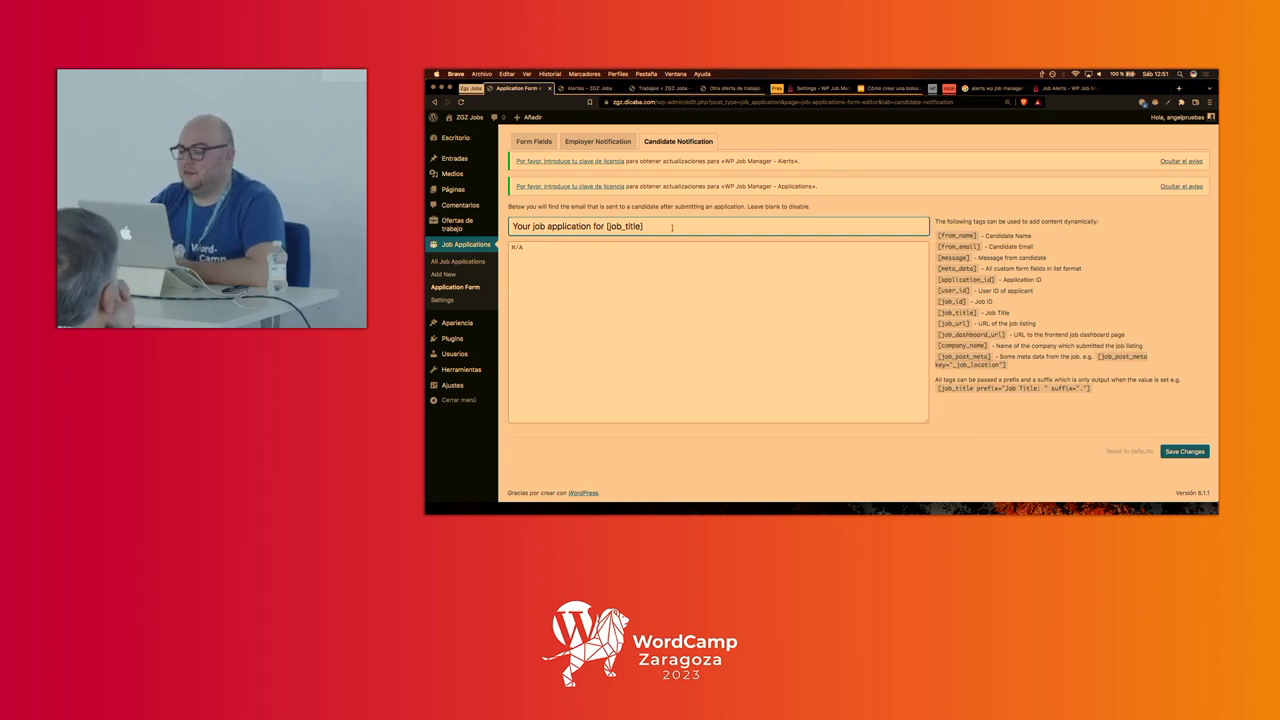
left_click(715, 272)
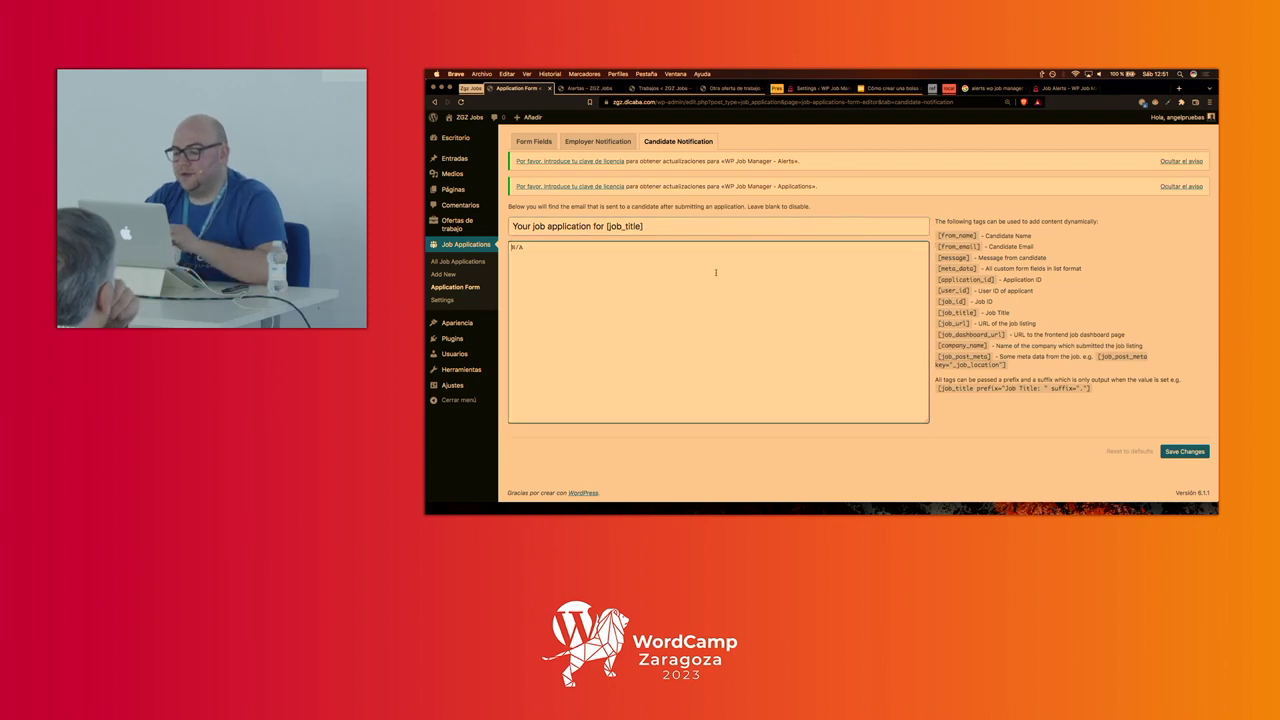
type("Has enviado una")
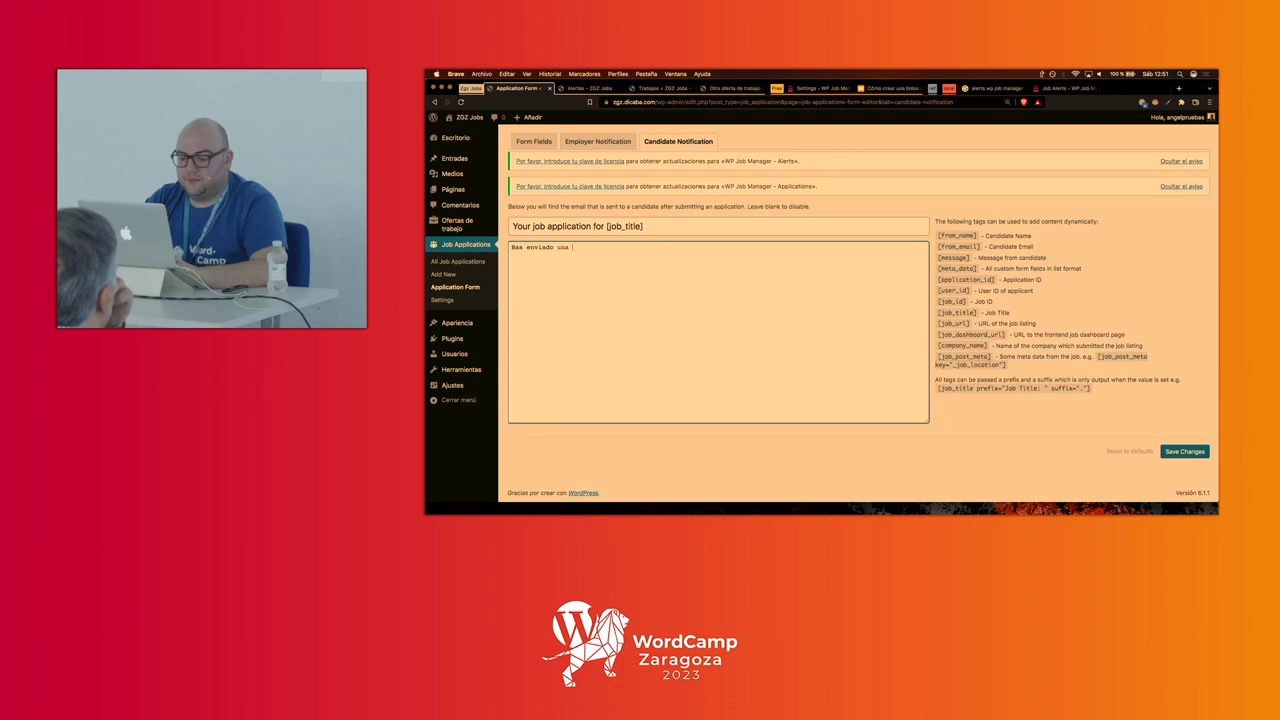
type(" oferta de trab")
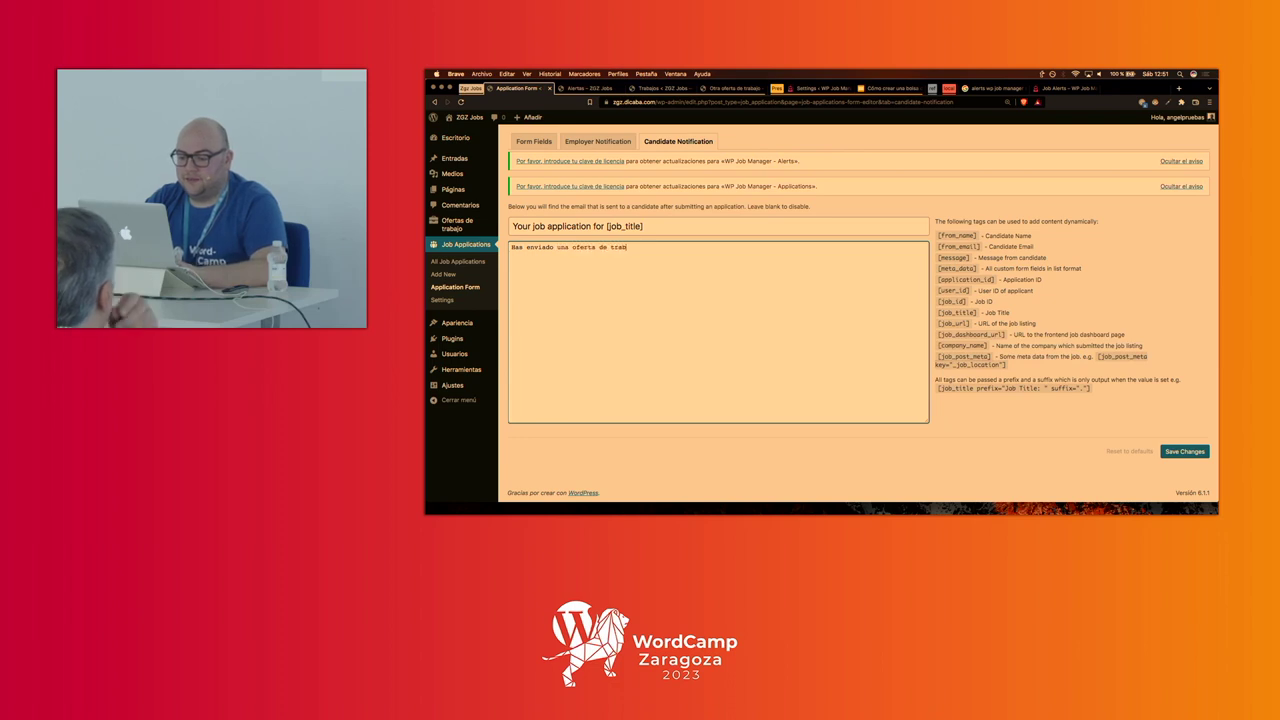
key("BackSpace")
key("BackSpace")
key("BackSpace")
key("BackSpace")
key("BackSpace")
key("BackSpace")
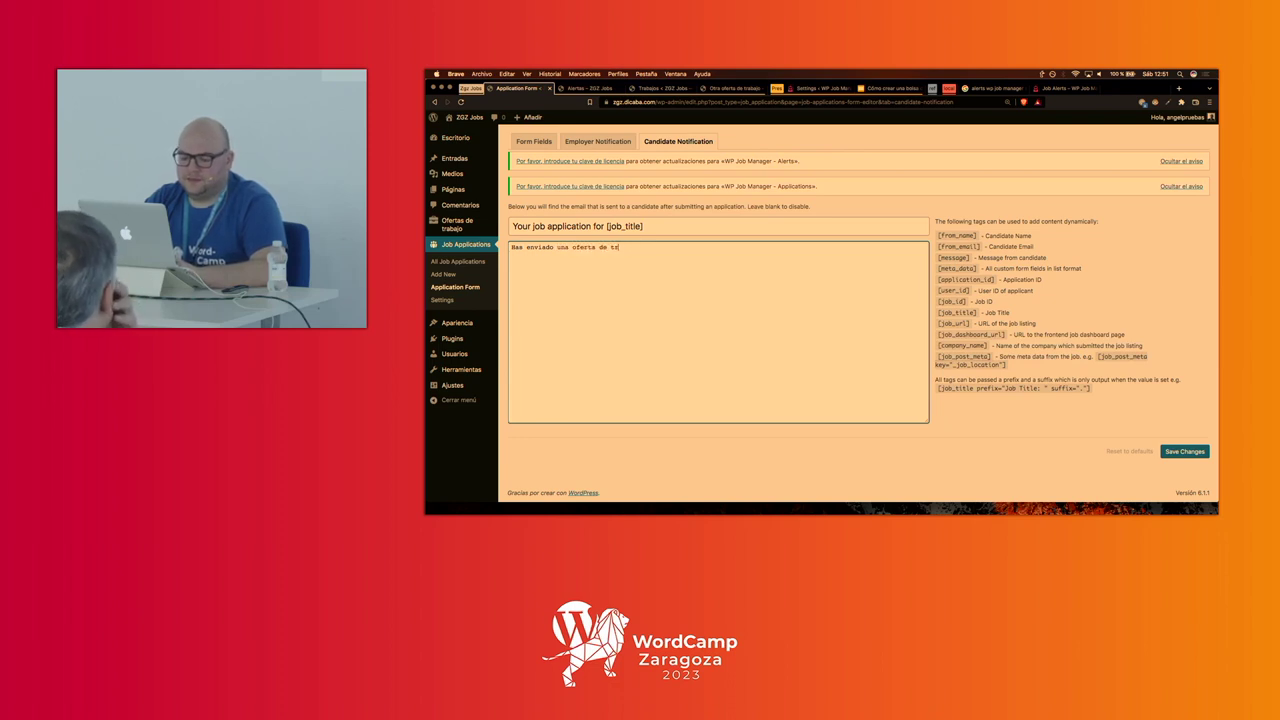
key("BackSpace")
key("BackSpace")
key("BackSpace")
key("BackSpace")
key("BackSpace")
key("BackSpace")
key("BackSpace")
key("BackSpace")
key("BackSpace")
key("BackSpace")
key("BackSpace")
key("BackSpace")
key("BackSpace")
key("BackSpace")
key("BackSpace")
key("BackSpace")
key("BackSpace")
key("BackSpace")
key("BackSpace")
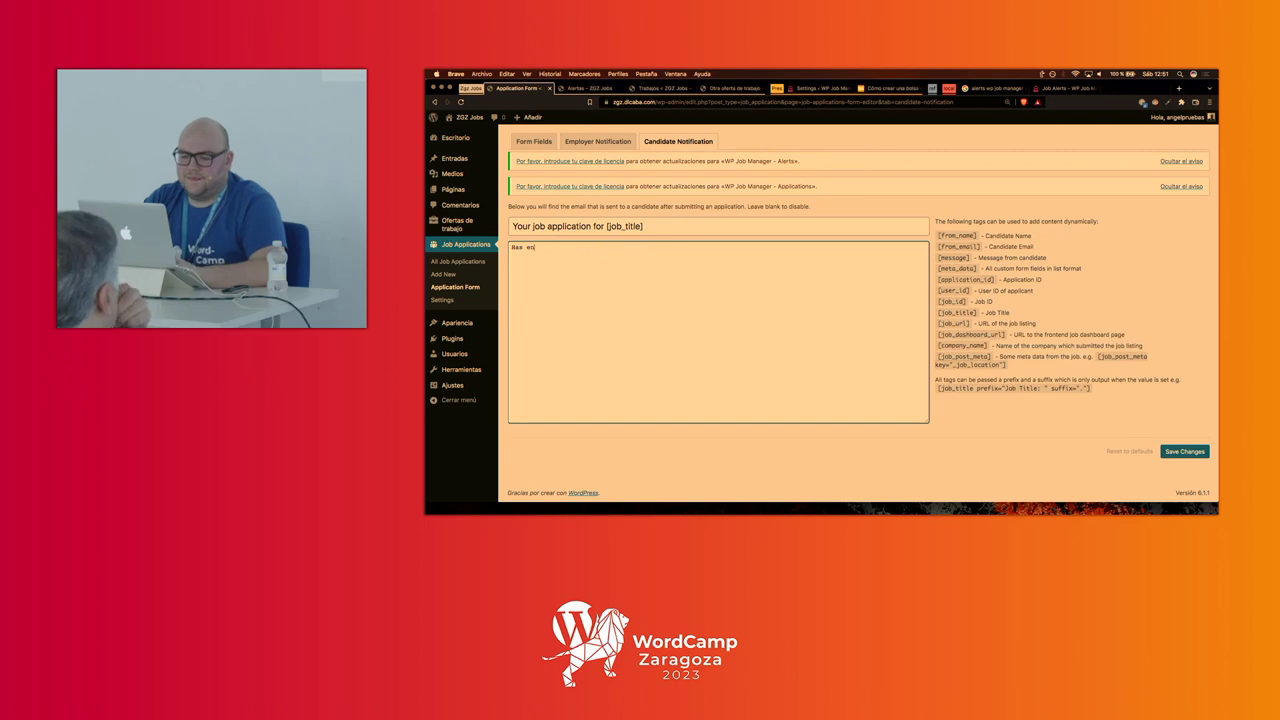
type("aplica")
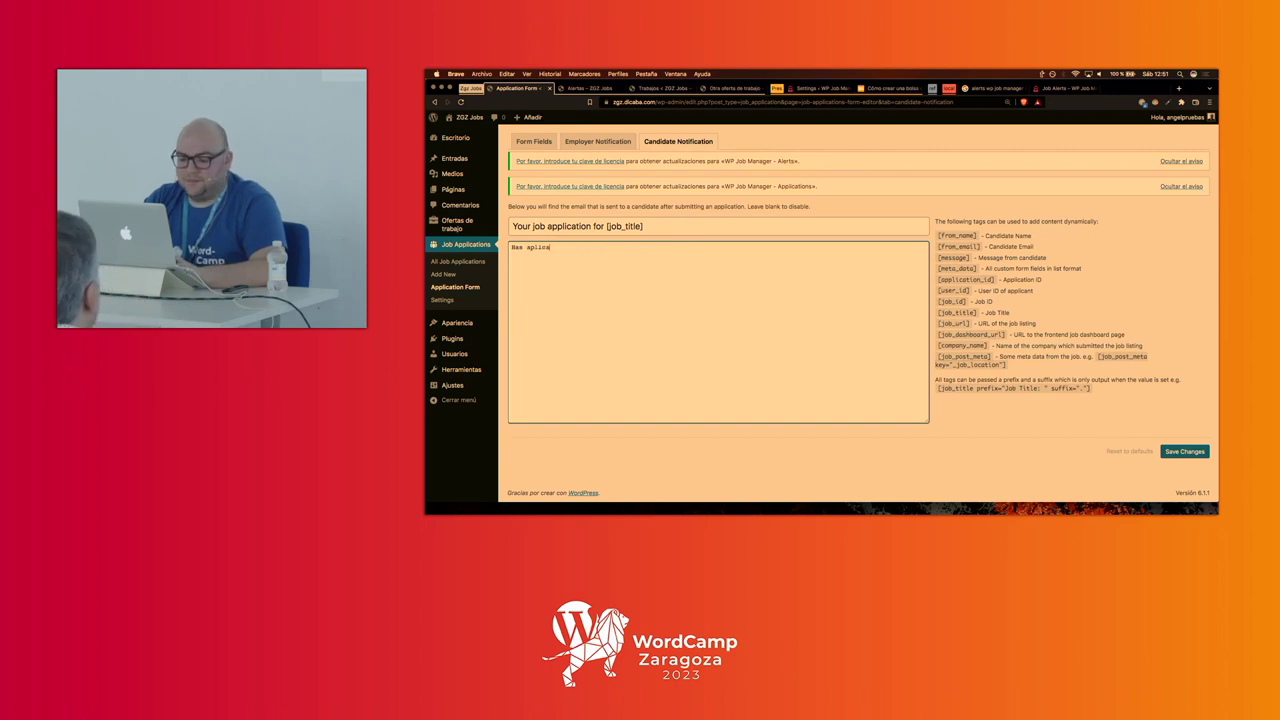
type("do para la oferta d")
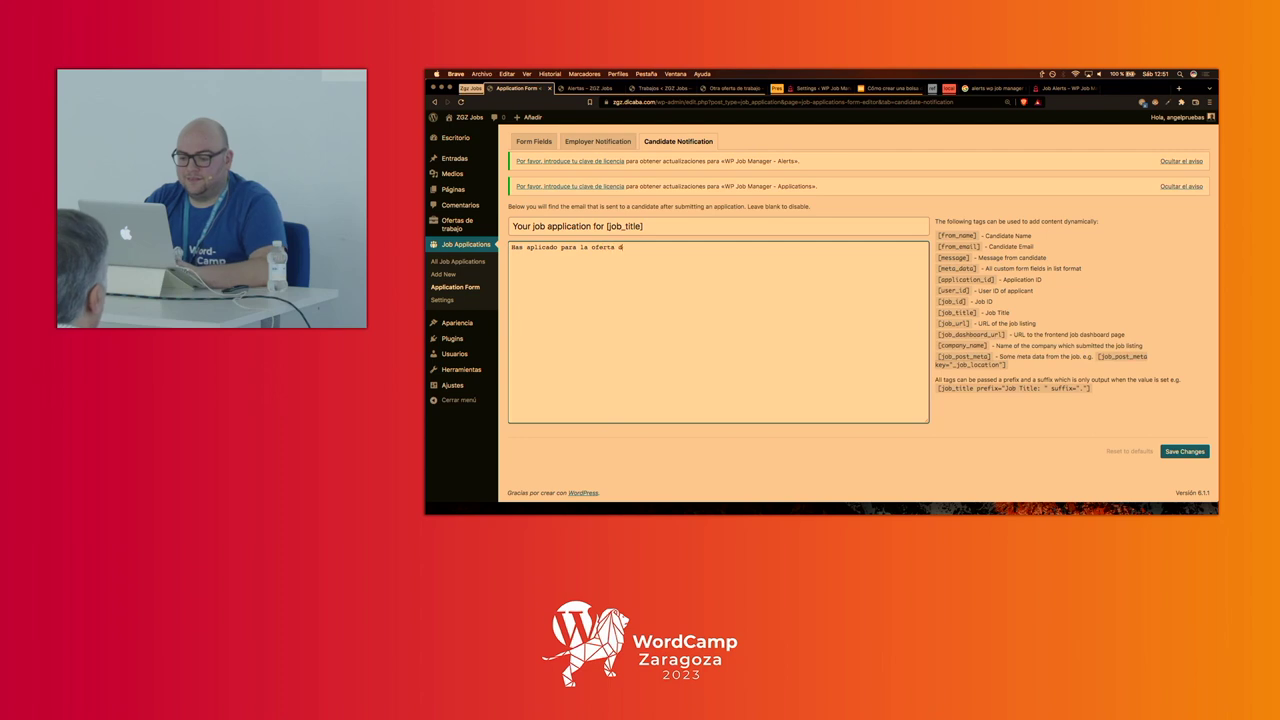
type("e trabajo ")
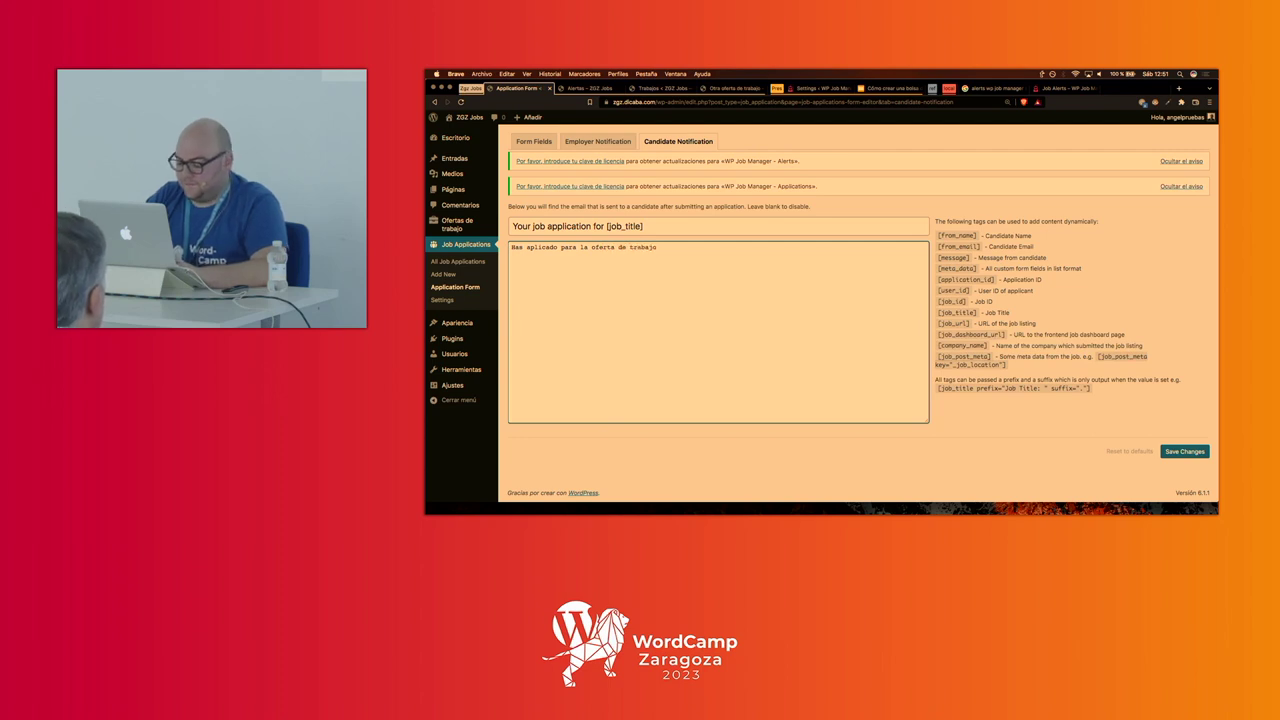
type("[job_")
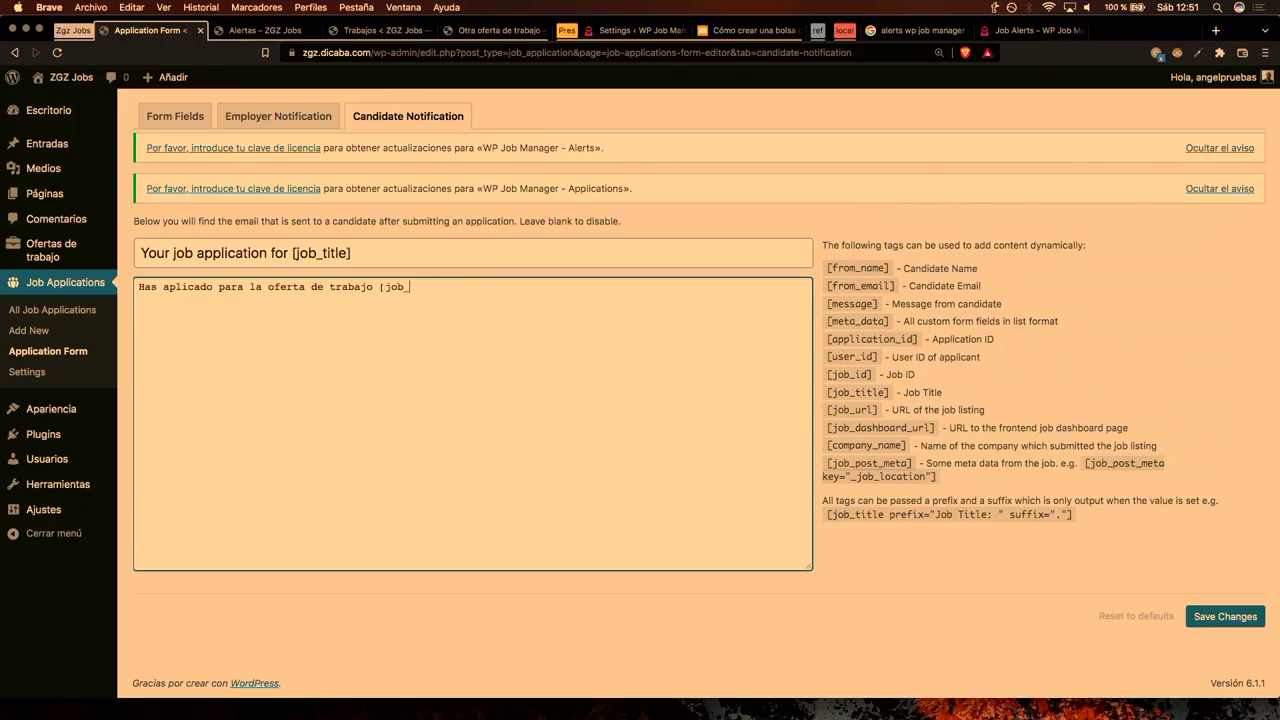
type("title].")
- Add the paragraph "El mensaje que has enviado es este:" and the [message] tag to the candidate email
key("Return")
type("TEl que")
key("BackSpace")
type("mensaje que has enviado")
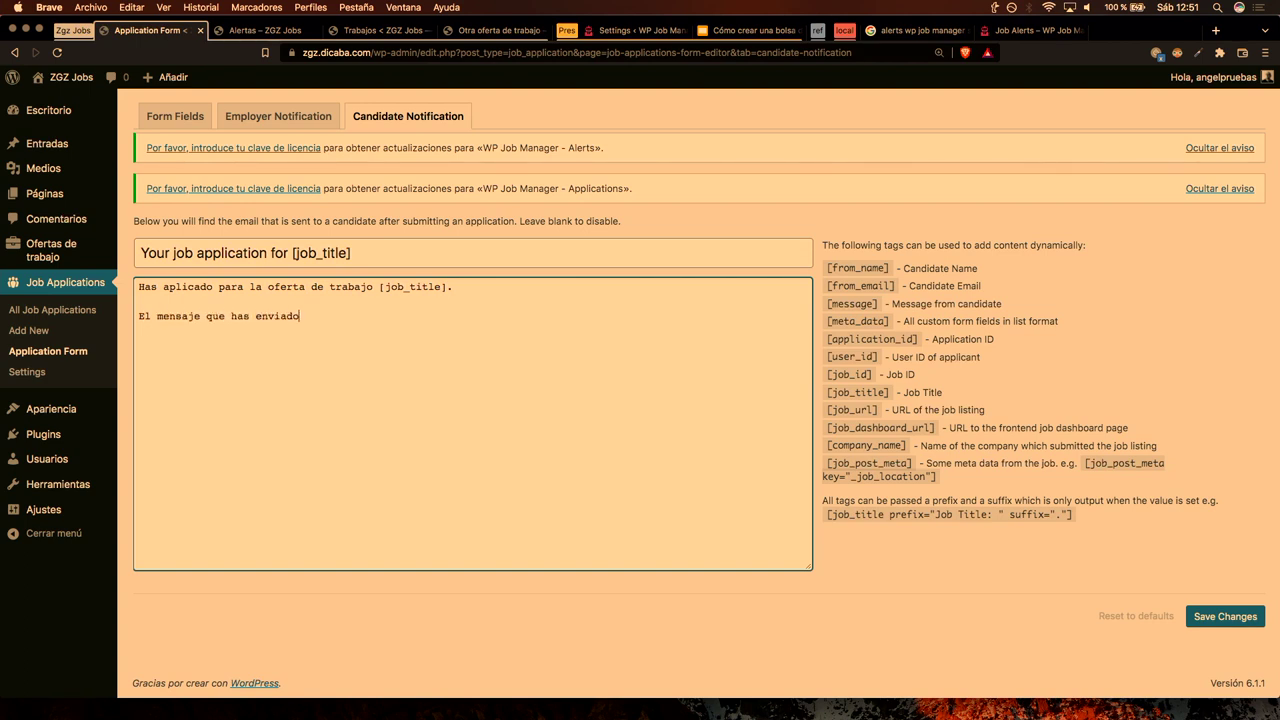
type(" es este: ")
type("[")
type("message")
type("]")
- End the candidate email with the closing line "¡Un abrazo!" and save the notification
left_click(449, 312)
key("Return")
key("Return")
key("Return")
type("[jo")
key("BackSpace")
key("BackSpace")
key("BackSpace")
type("¡Un abrazo!")
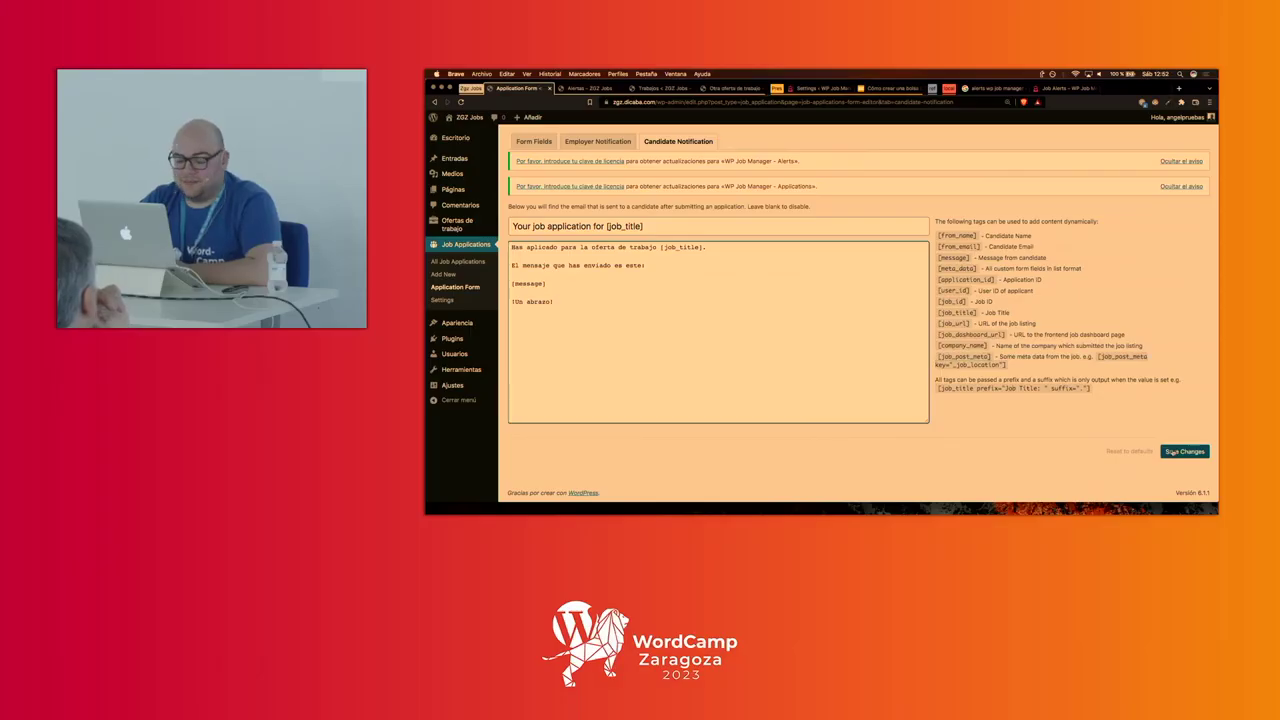
left_click(1172, 452)
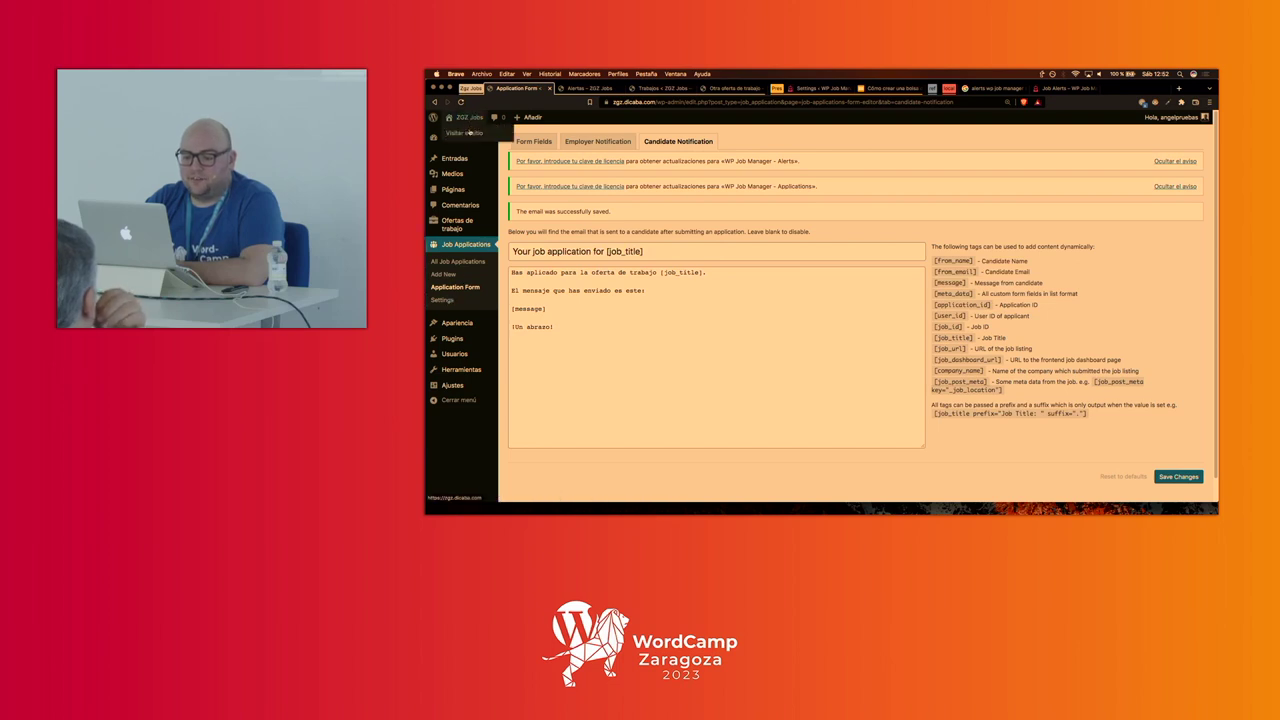
- Visit the public site, open the "Otra oferta de trabajo" listing from the Trabajos page and display its application form
left_click(466, 133)
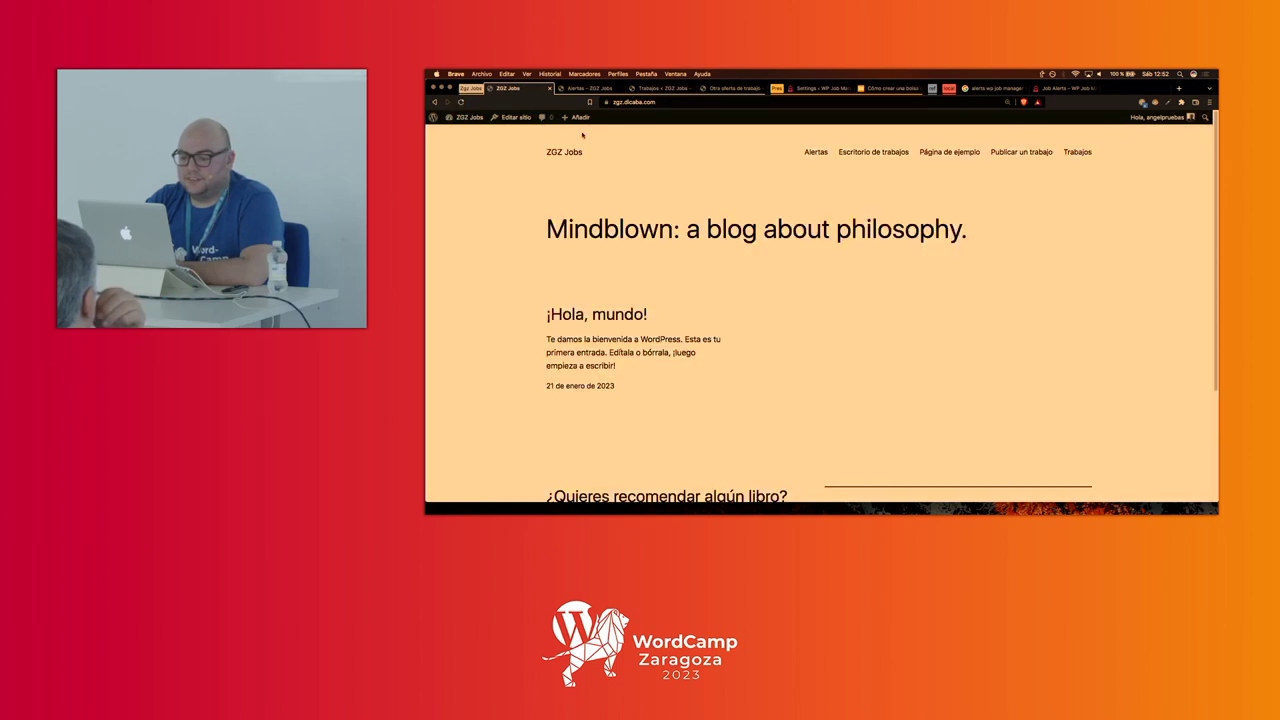
left_click(1075, 153)
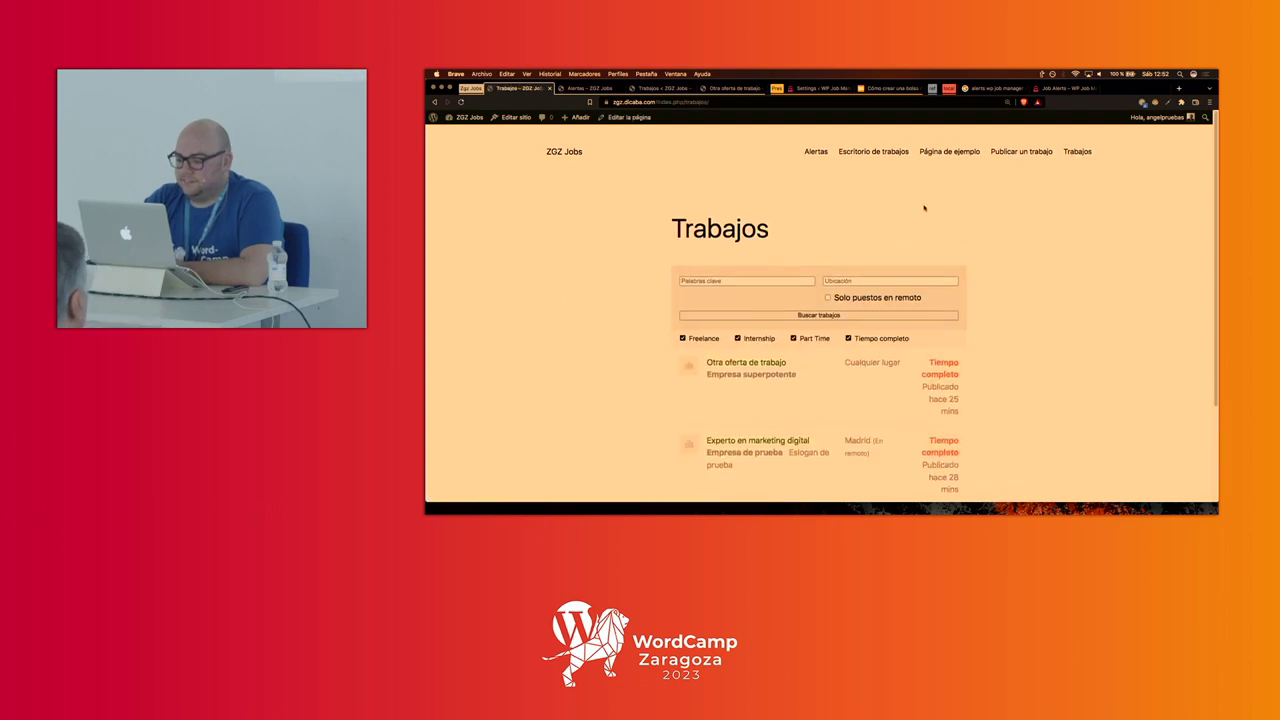
scroll(924, 207, "down", 1)
scroll(924, 207, "down", 3)
left_click(742, 238)
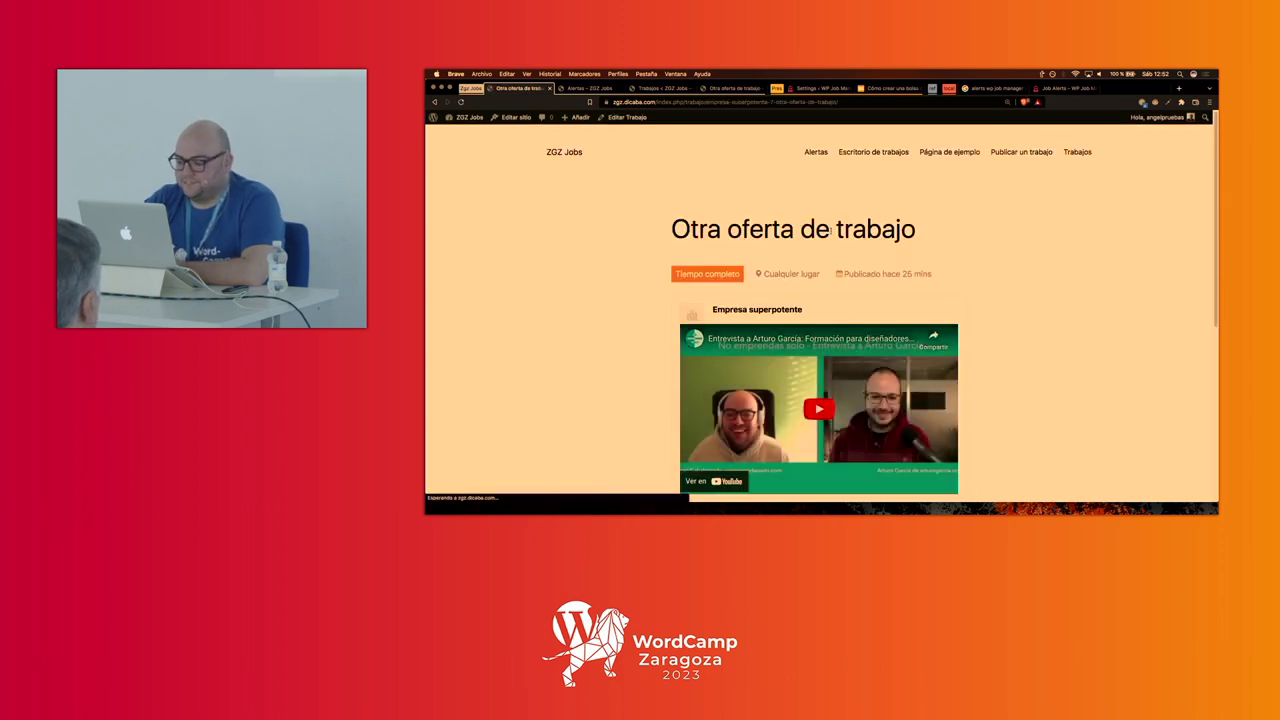
scroll(830, 234, "down", 10)
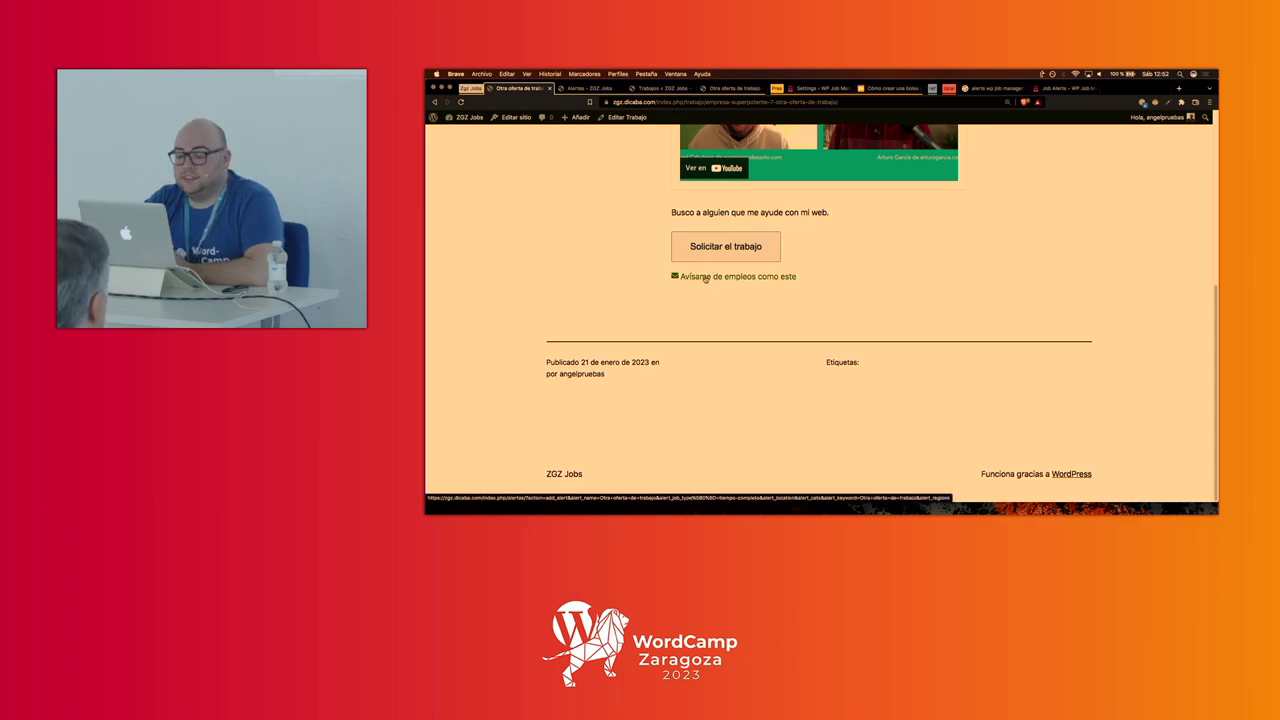
scroll(800, 240, "up", 2)
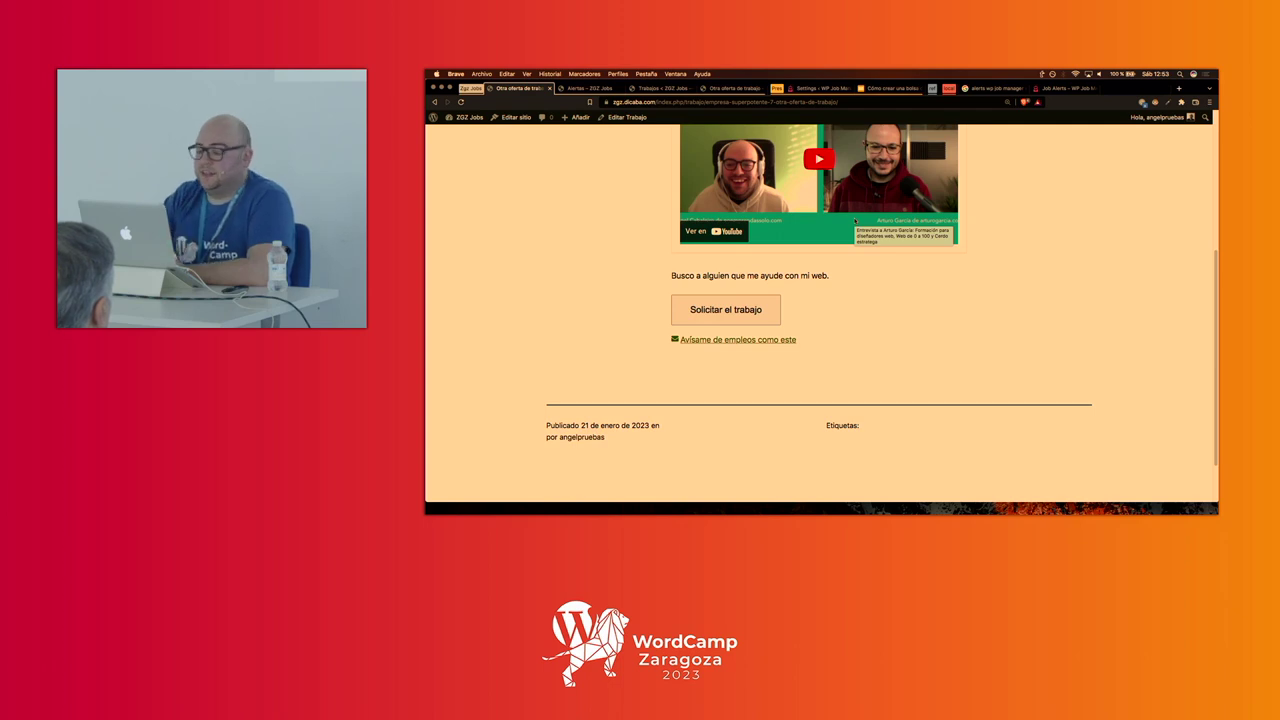
left_click(758, 305)
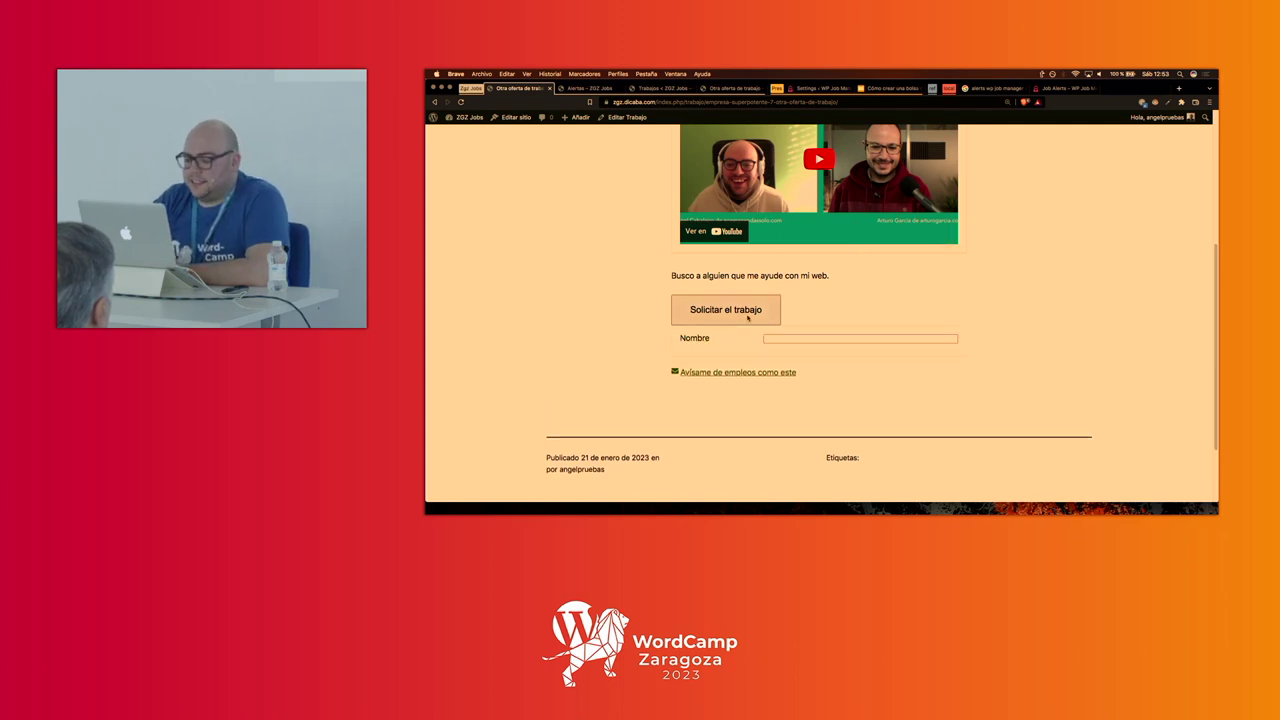
scroll(797, 286, "down", 1)
scroll(901, 270, "down", 2)
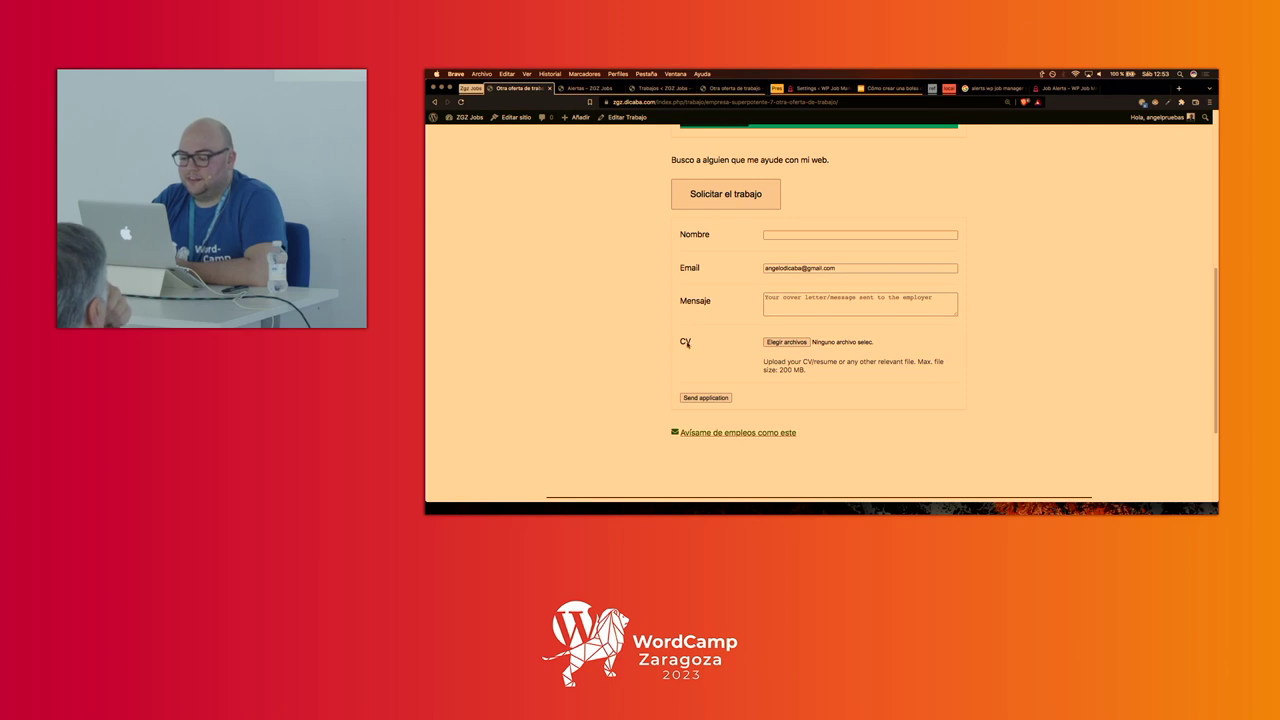
- Fill in the application with the applicant's name, e-mail address and the message "Hola, me interesaría trabajar contigo."
left_click(846, 234)
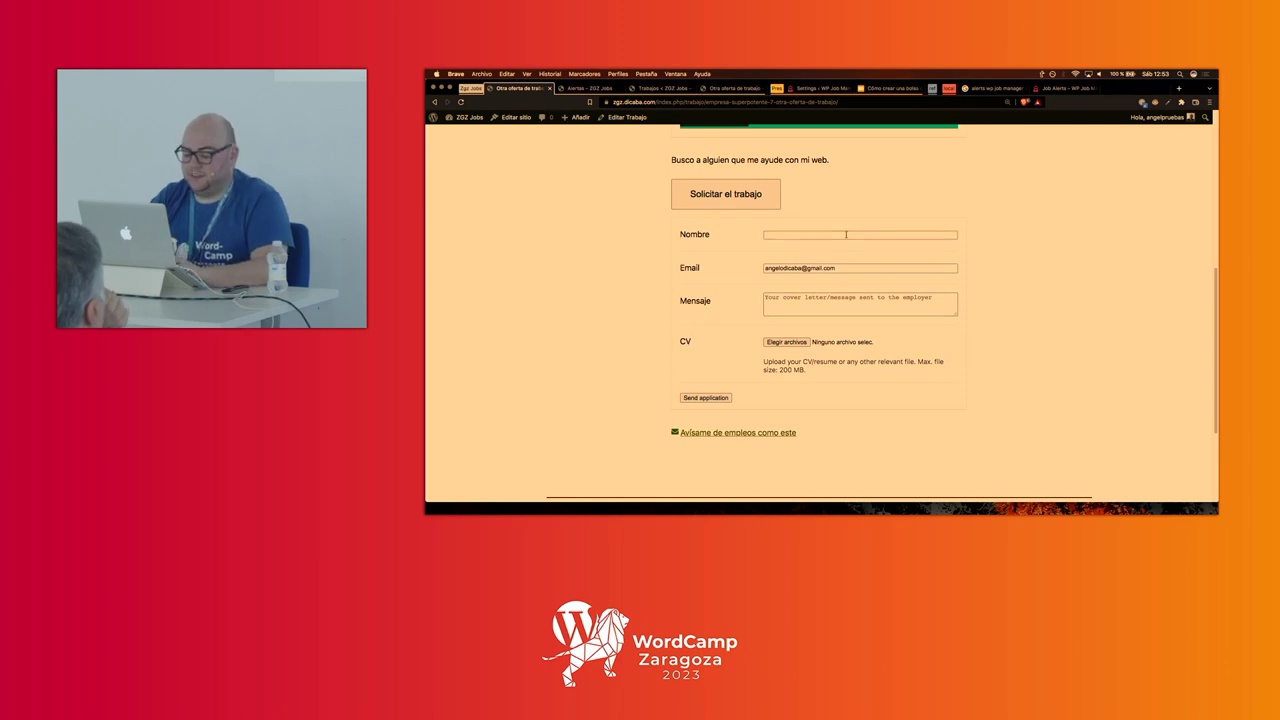
type("R")
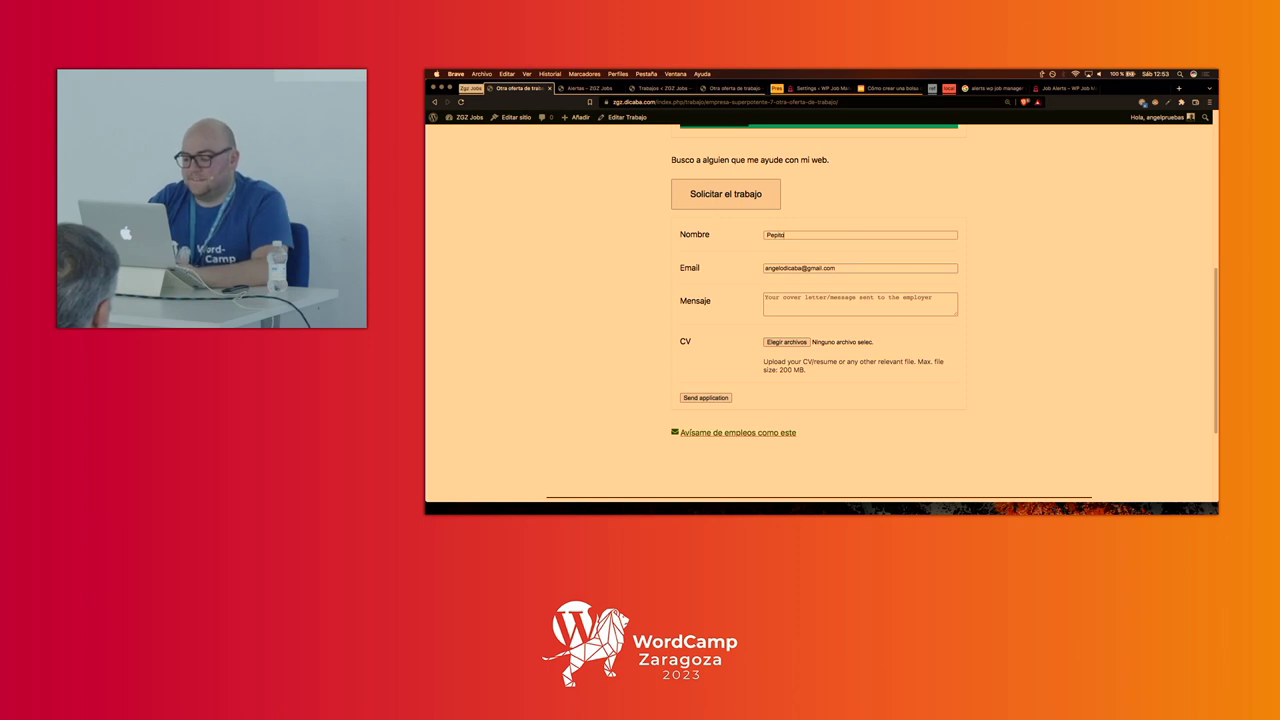
key("Tab")
key("Down")
key("Return")
type("to")
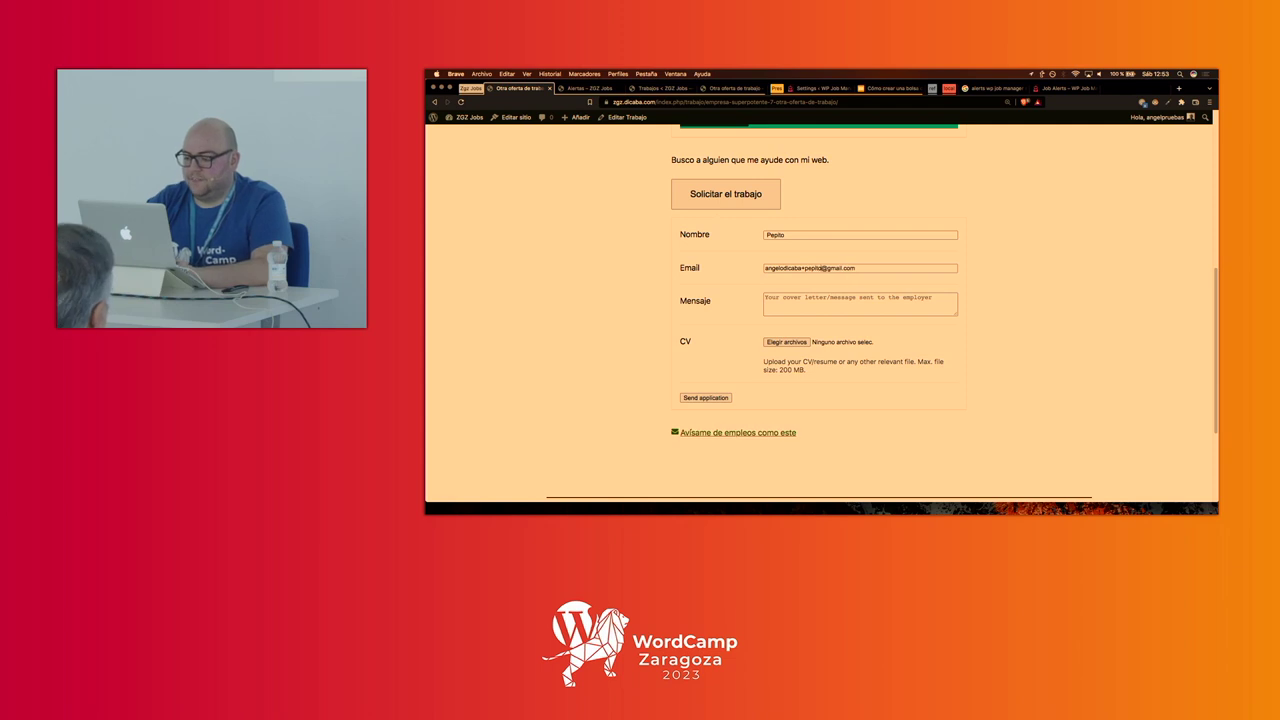
key("Tab")
type("Hola, me intere")
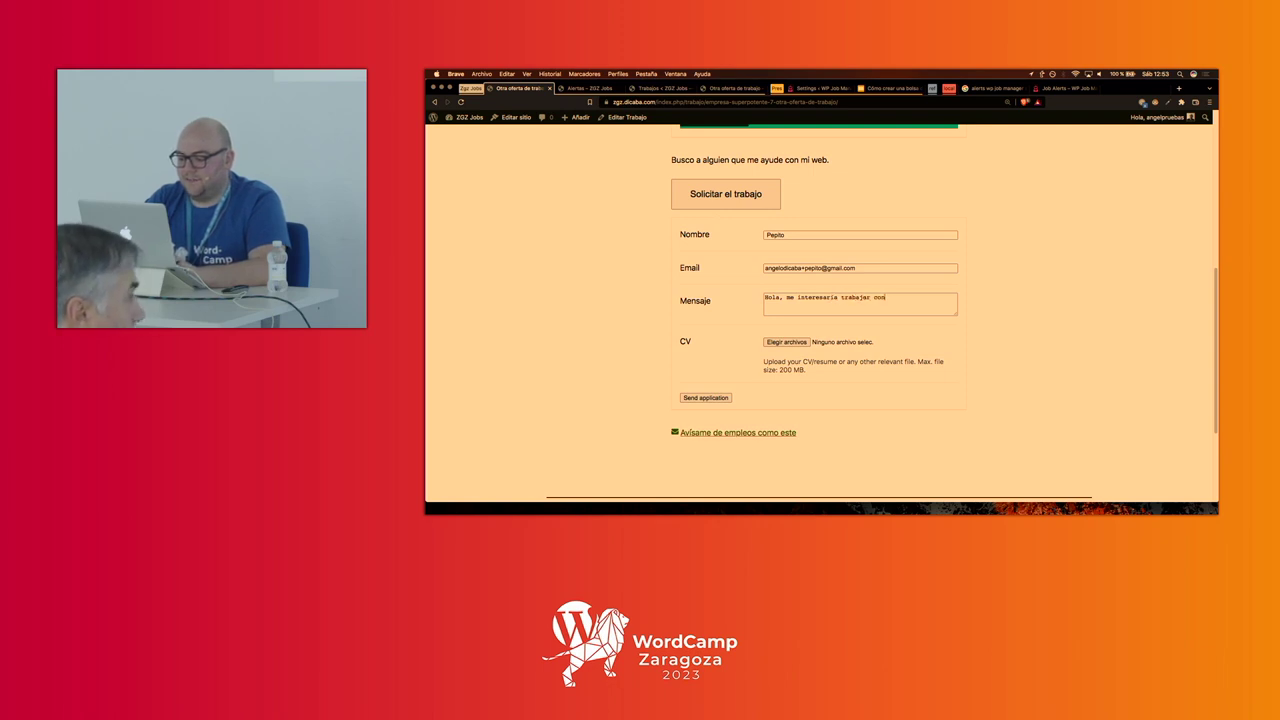
type("tigo.")
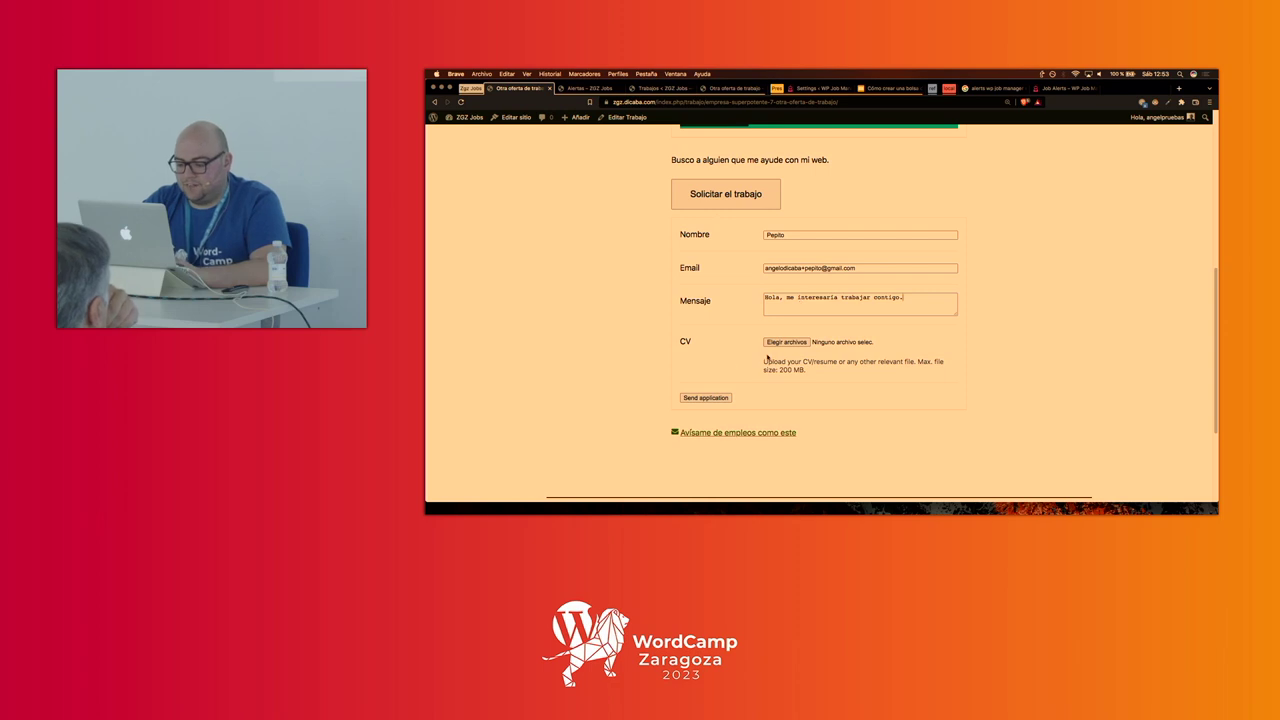
- Try to send the job application without attaching a CV file
scroll(792, 342, "down", 1)
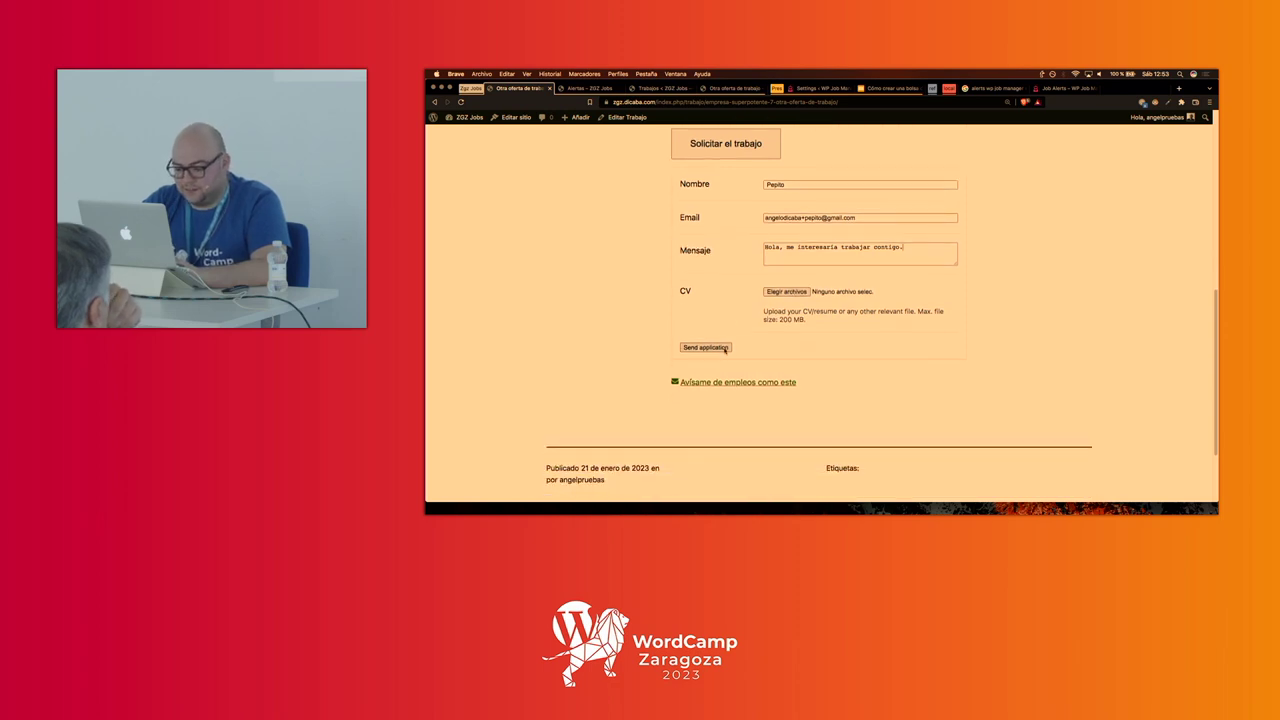
scroll(733, 299, "up", 1)
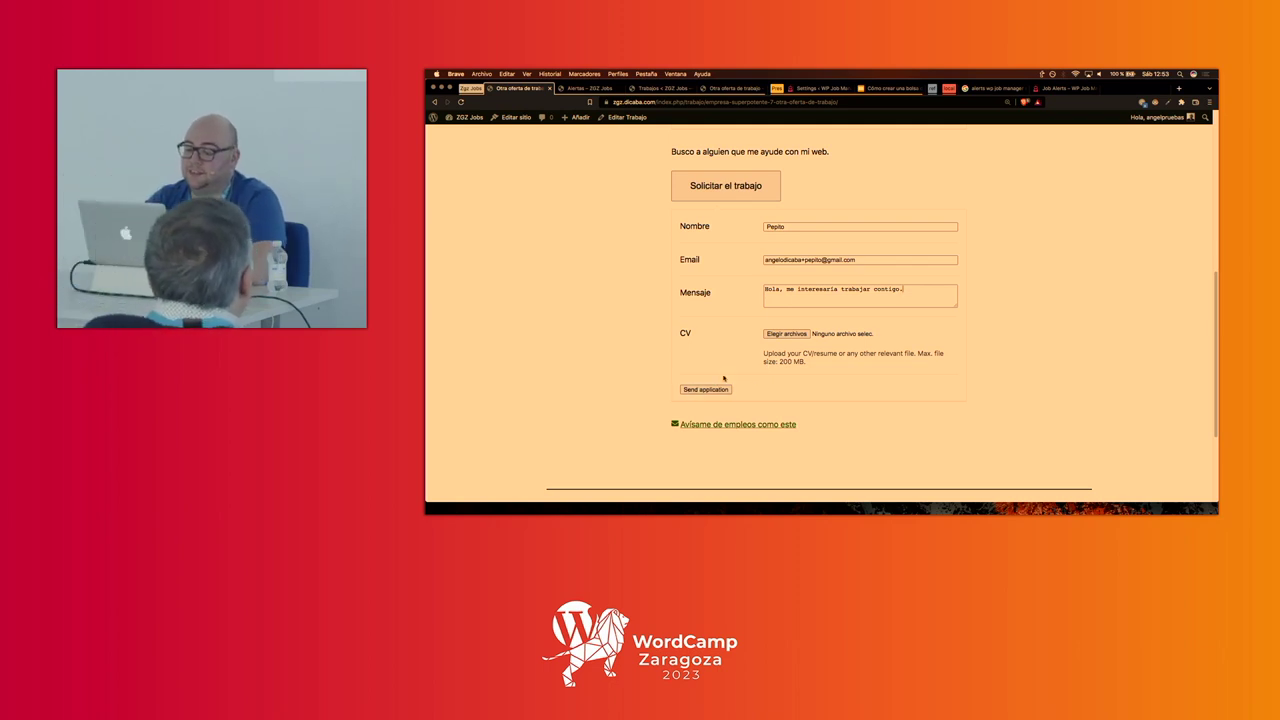
scroll(743, 378, "up", 1)
left_click(716, 408)
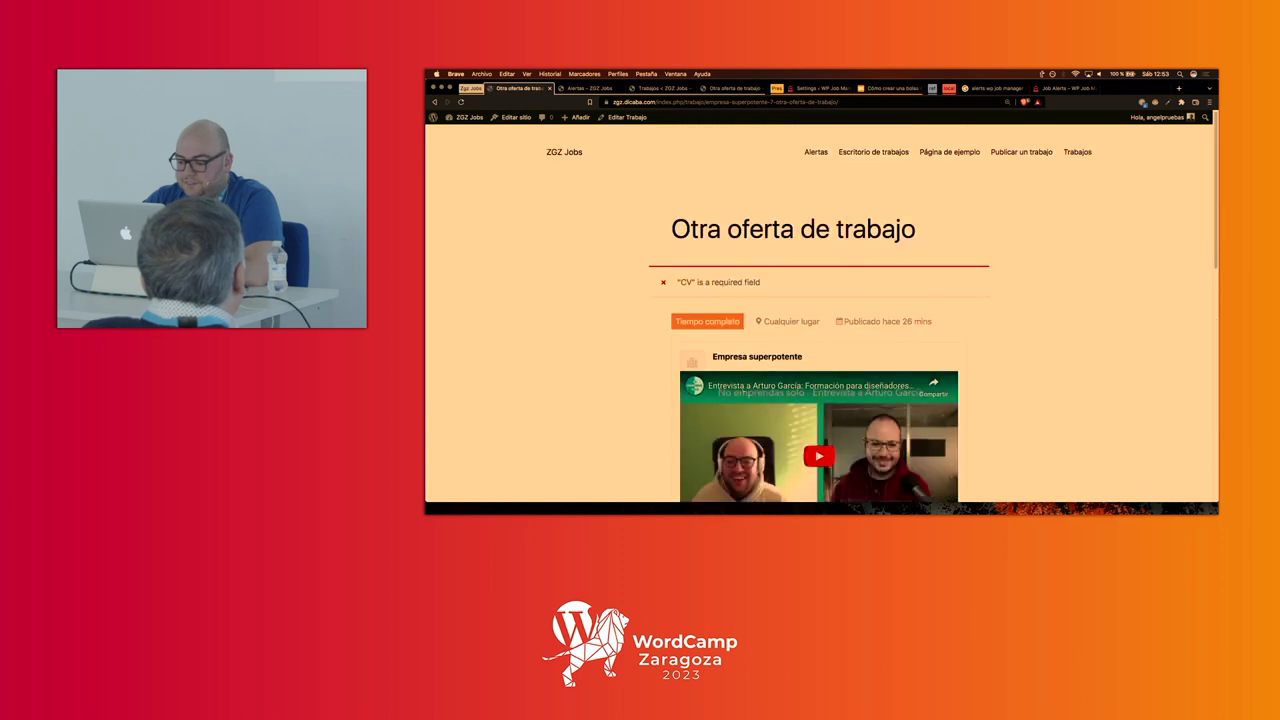
- Try to send the job application with a text document from the Documents folder attached as the CV
scroll(915, 260, "down", 10)
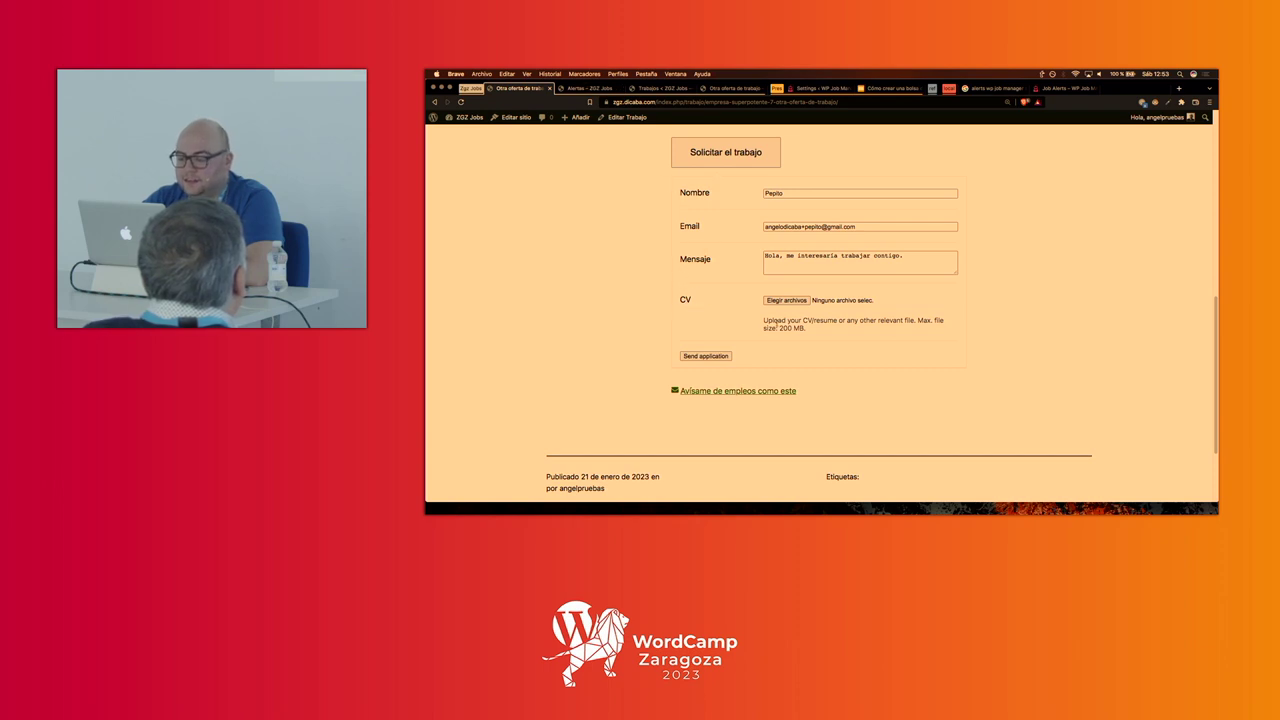
left_click(786, 301)
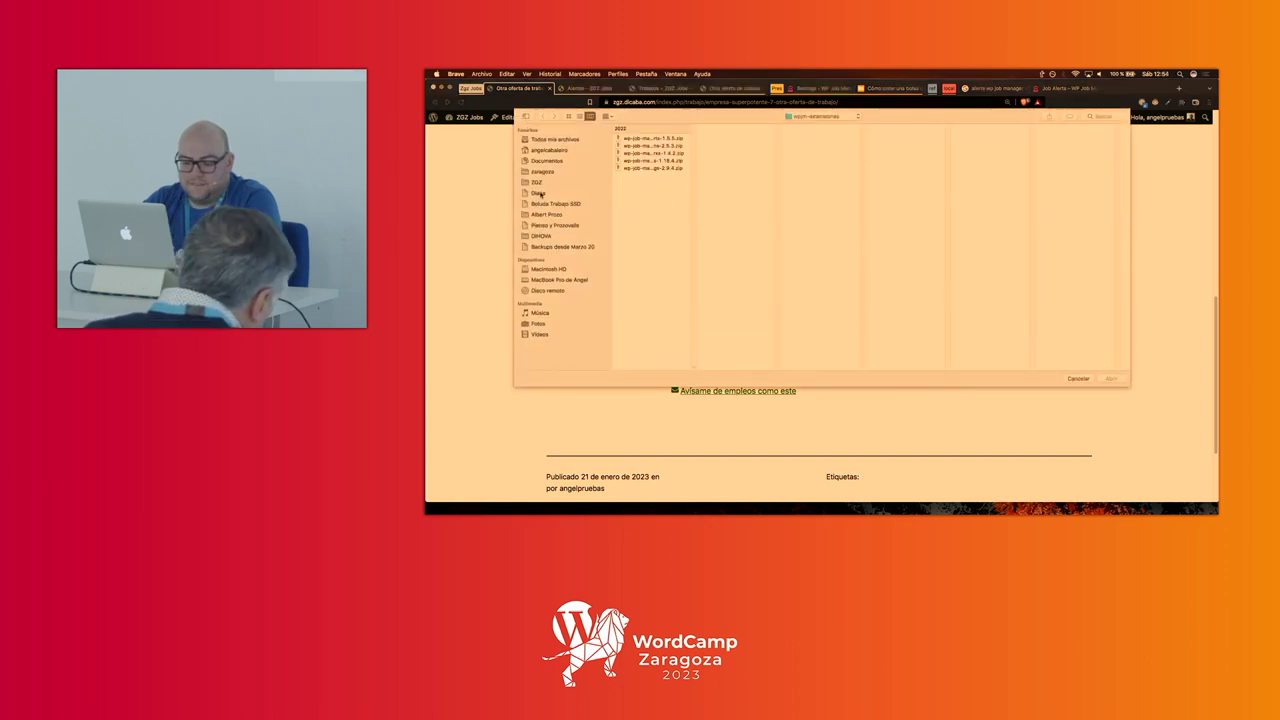
left_click(541, 172)
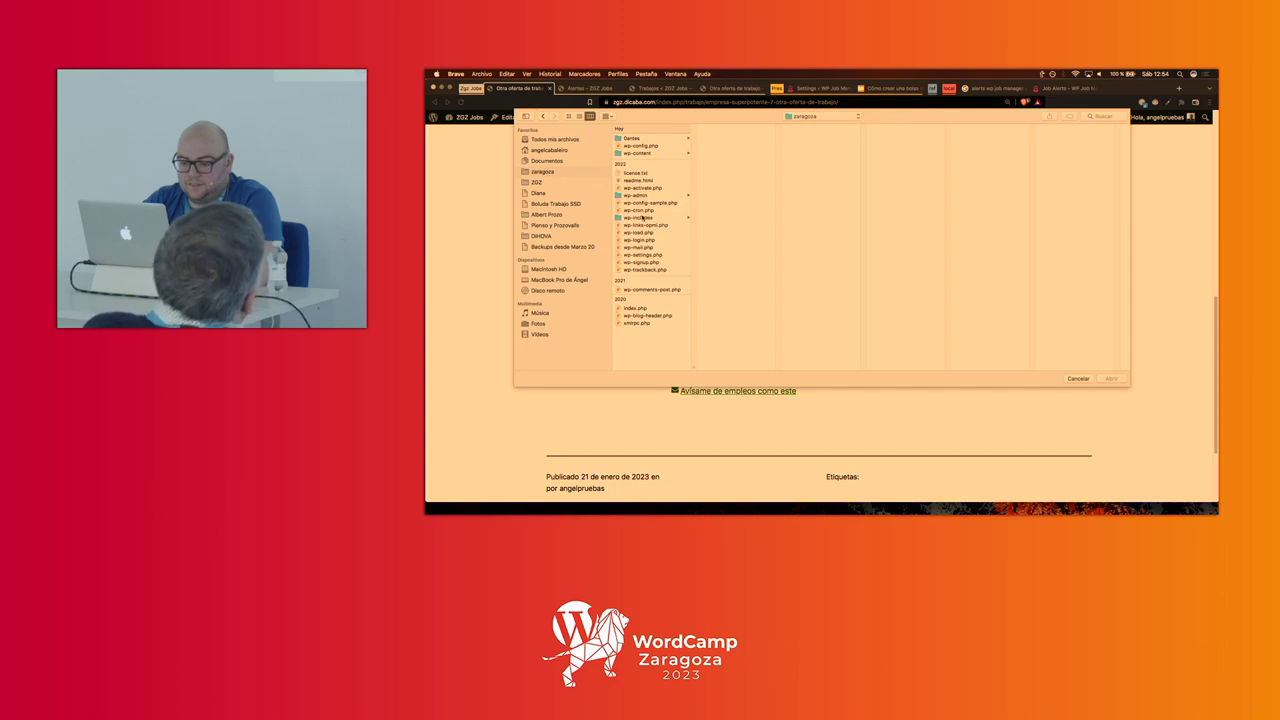
left_click(546, 161)
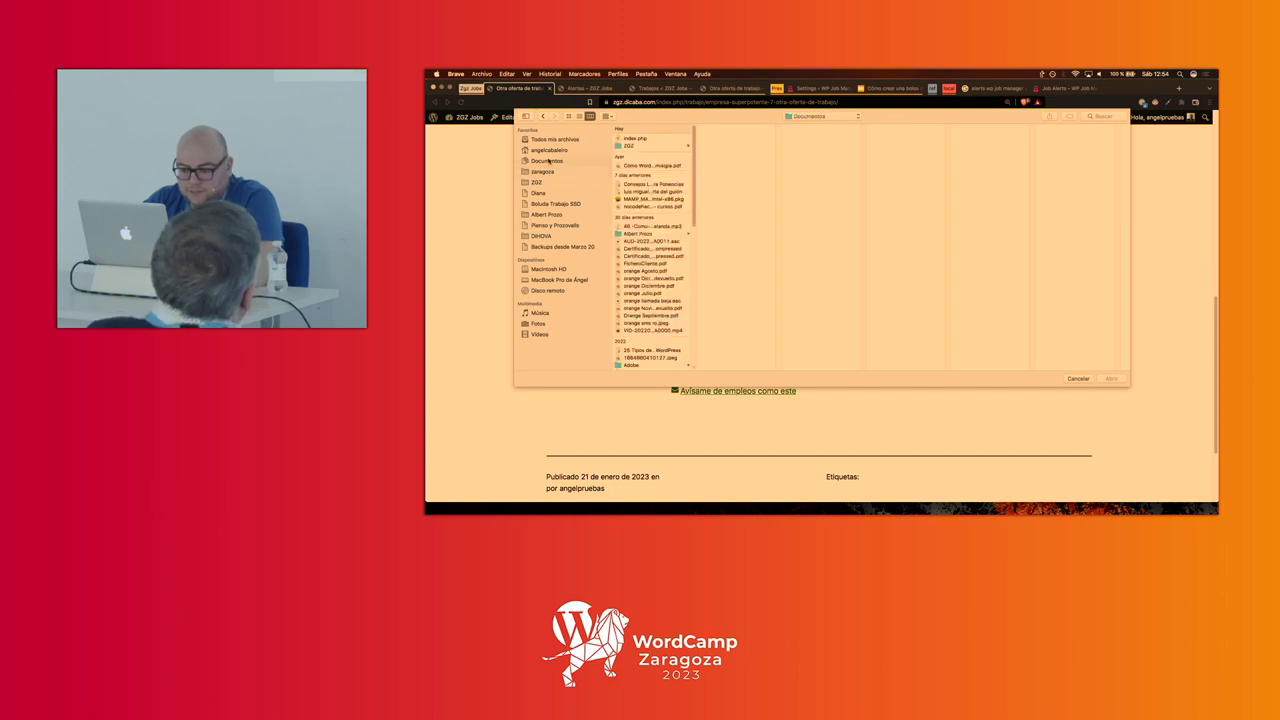
left_click(648, 186)
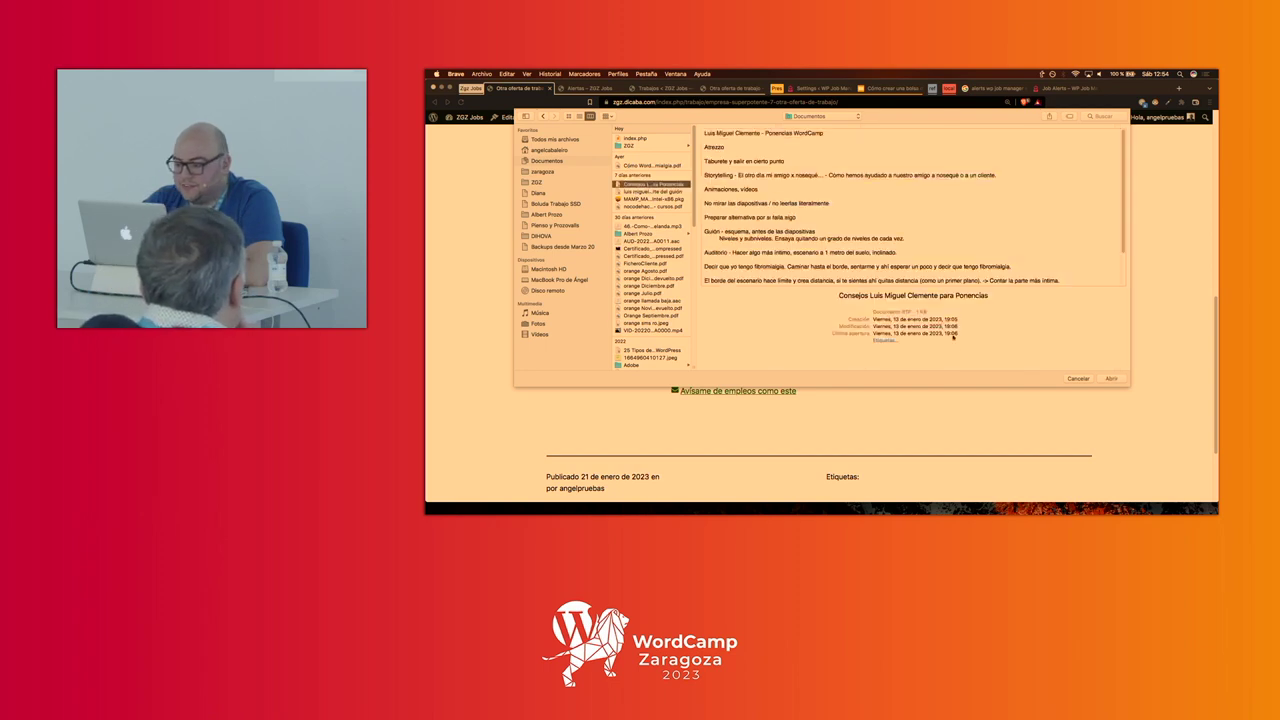
double_click(648, 186)
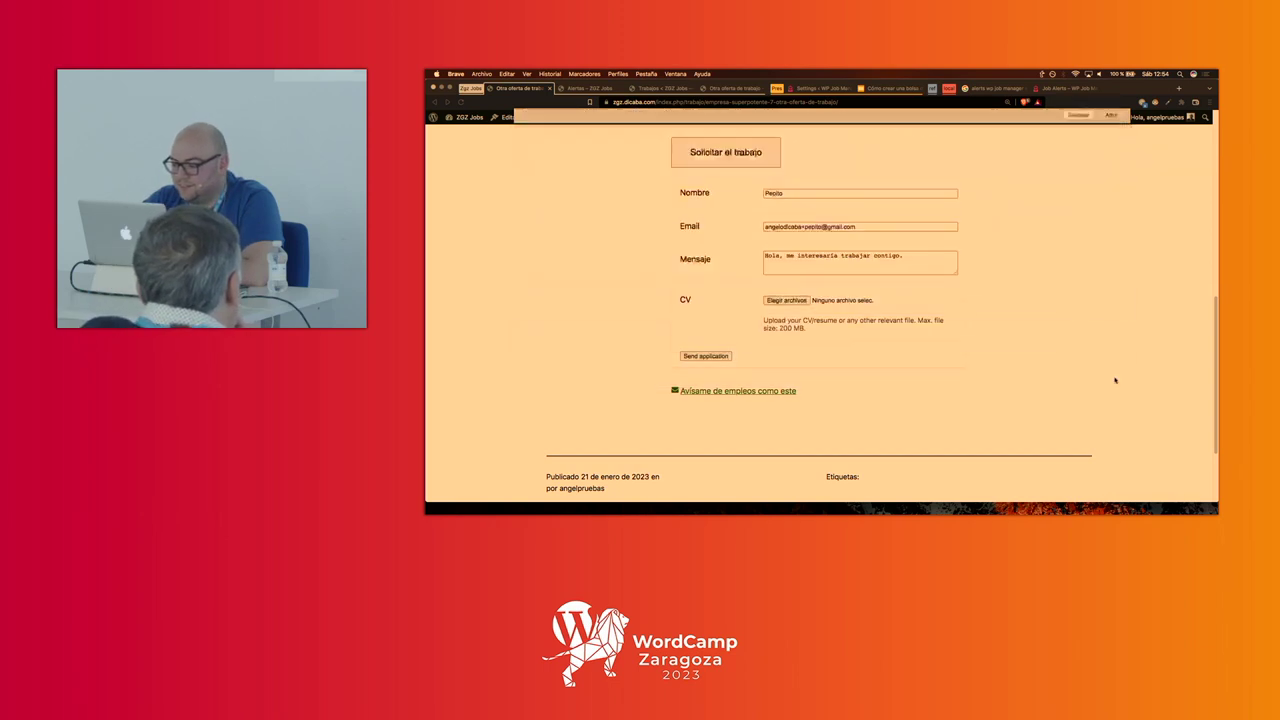
left_click(706, 357)
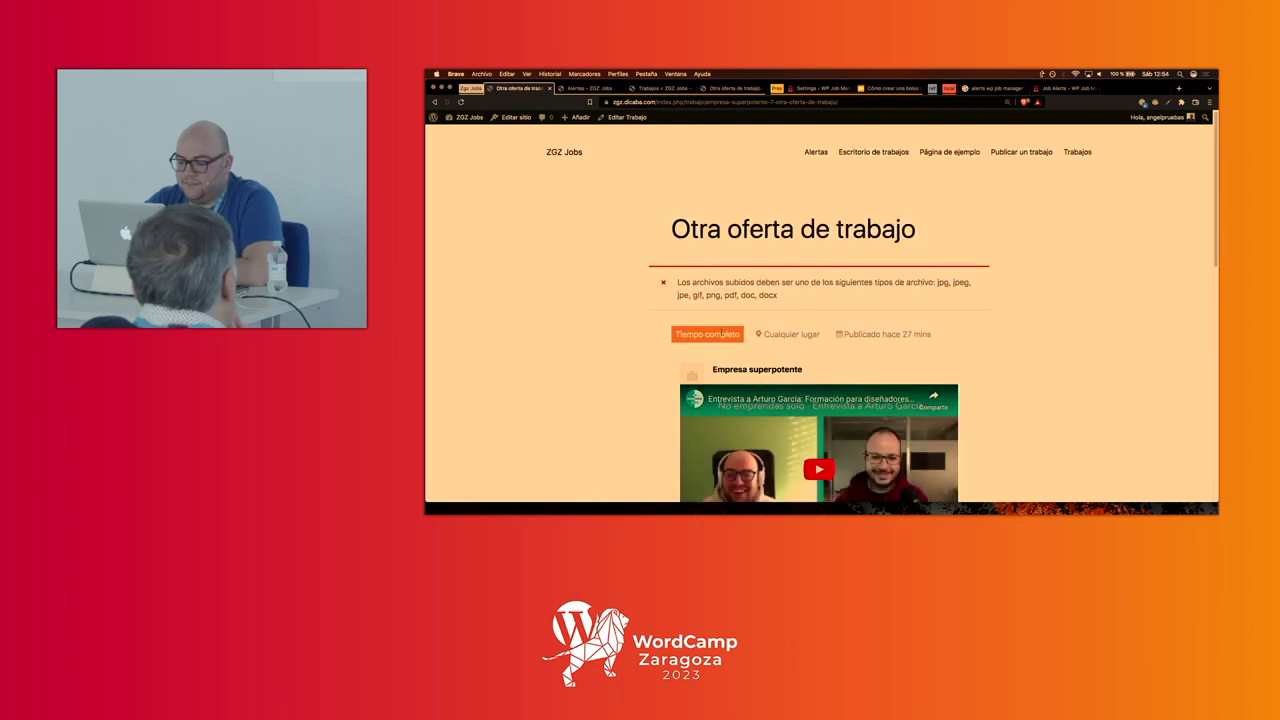
scroll(766, 306, "down", 1)
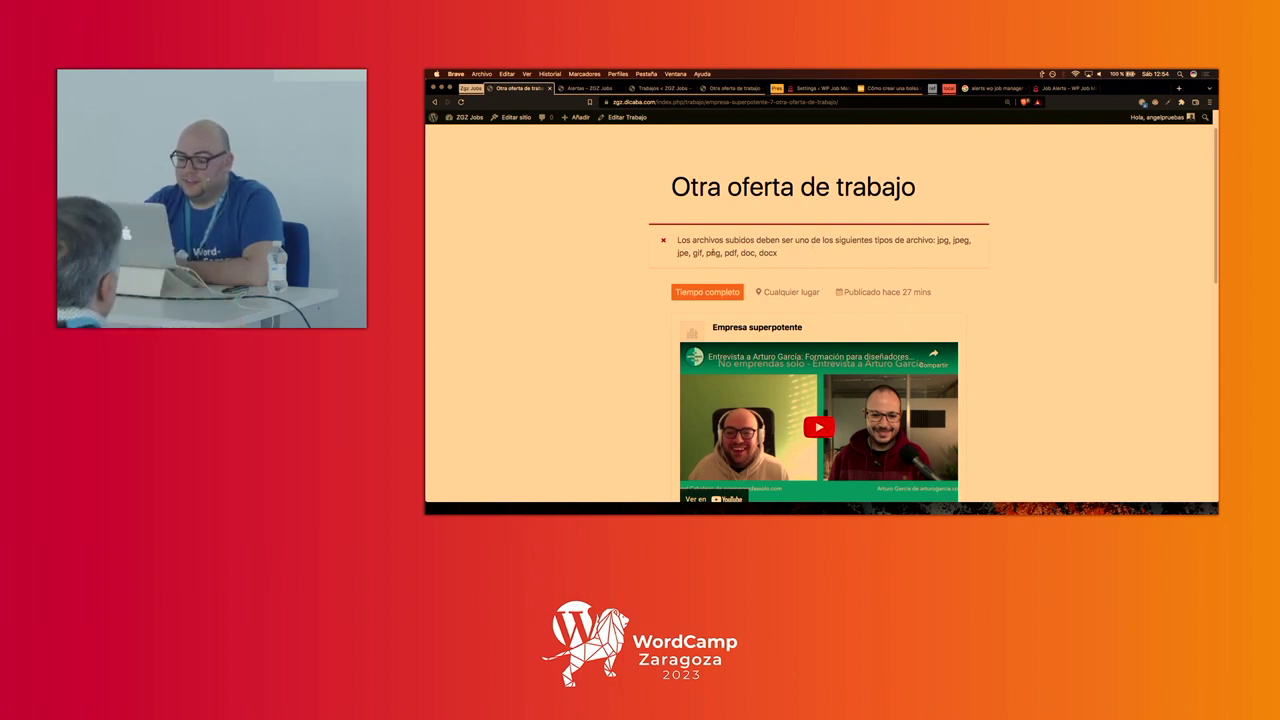
- Remove the Required rule from the CV field in the Job Applications form editor and save the changes
left_click(657, 88)
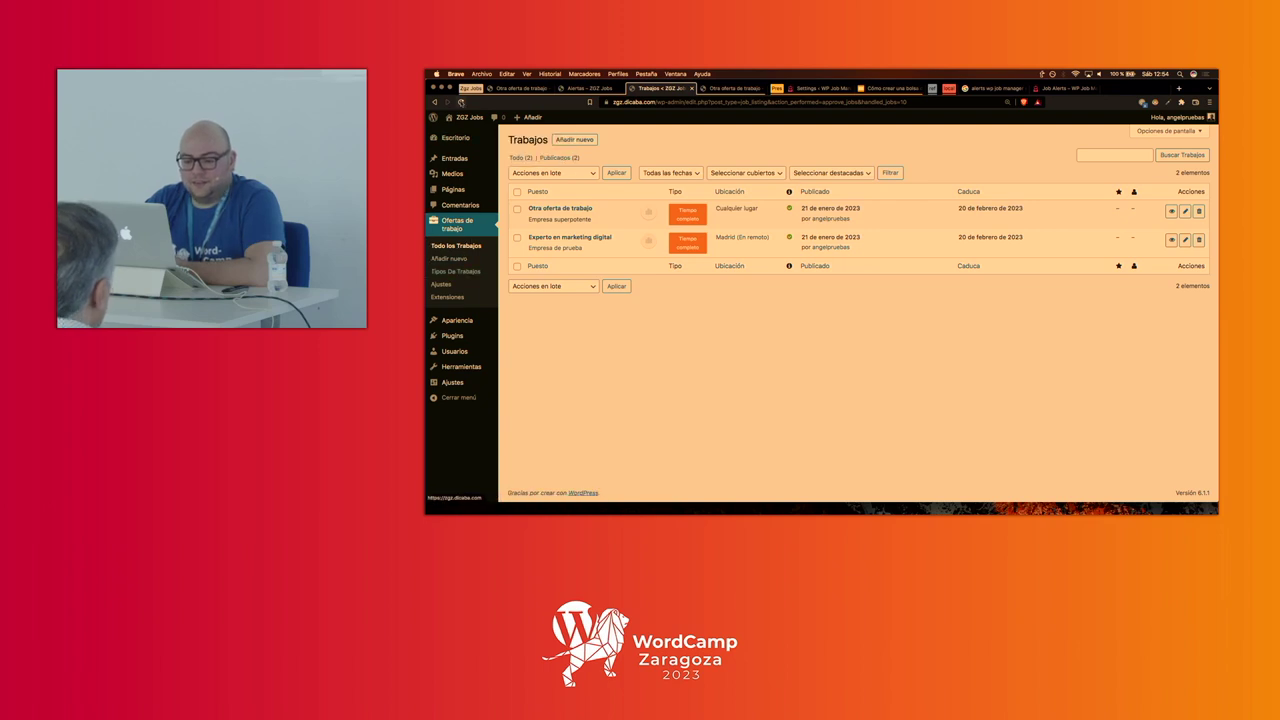
left_click(461, 102)
mouse_move(468, 316)
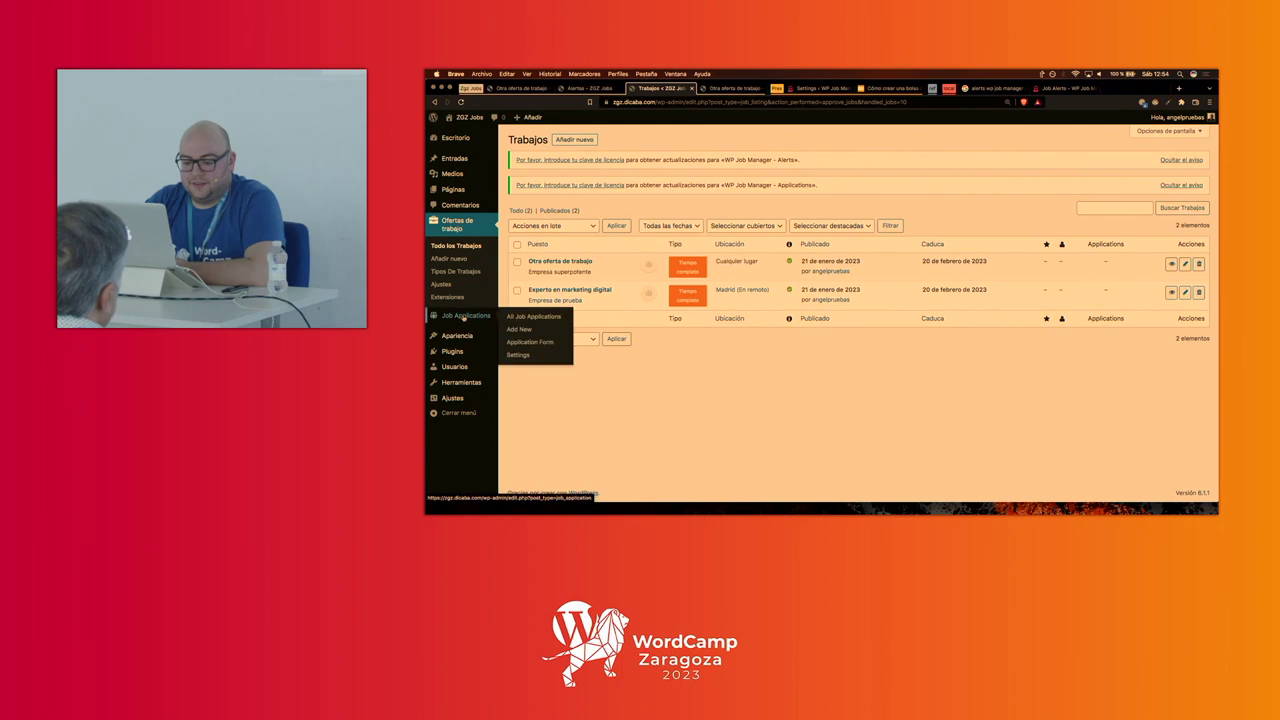
left_click(524, 355)
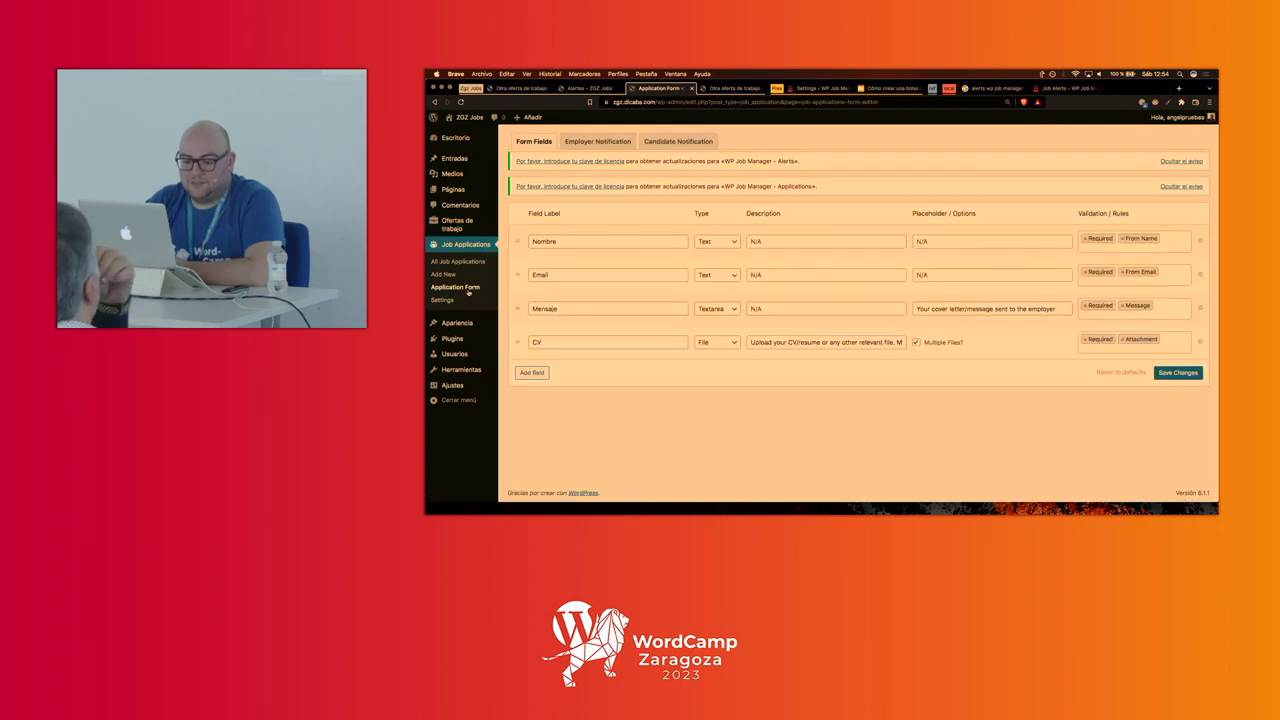
left_click(1085, 340)
left_click(1027, 382)
left_click(1175, 372)
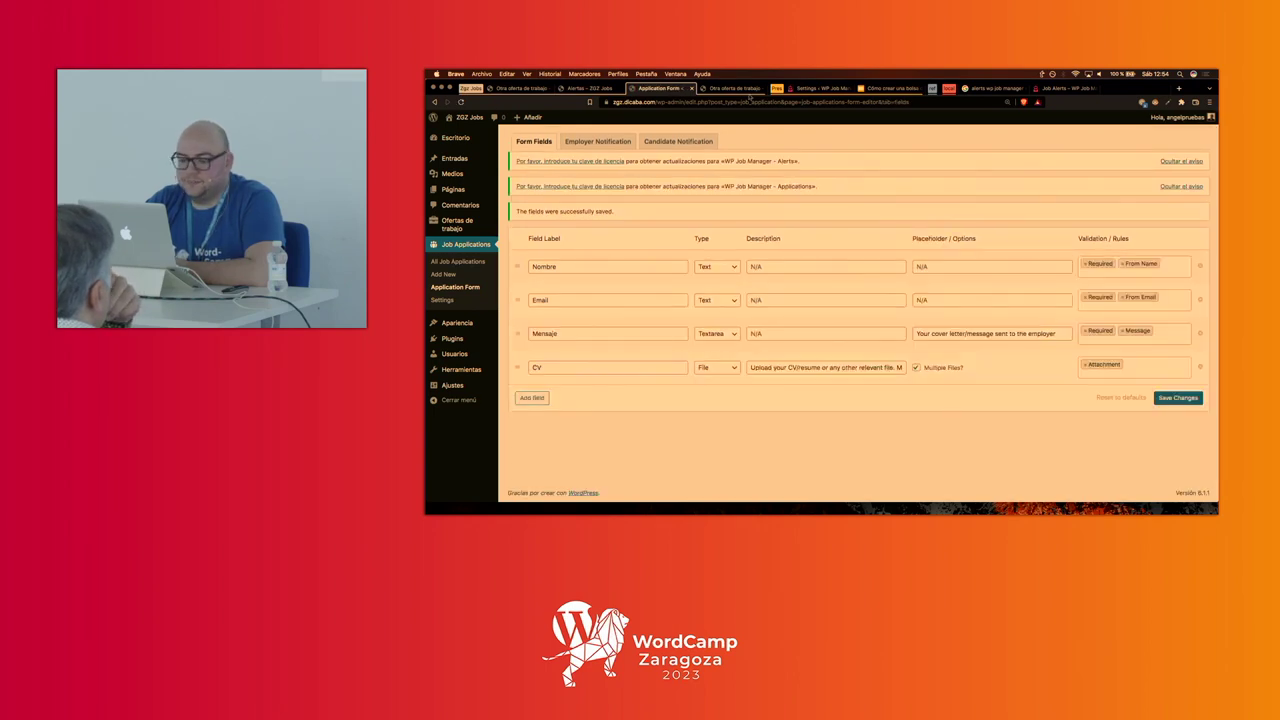
- Reload the "Otra oferta de trabajo" listing, send the application without a CV, and review the resulting page
left_click(512, 89)
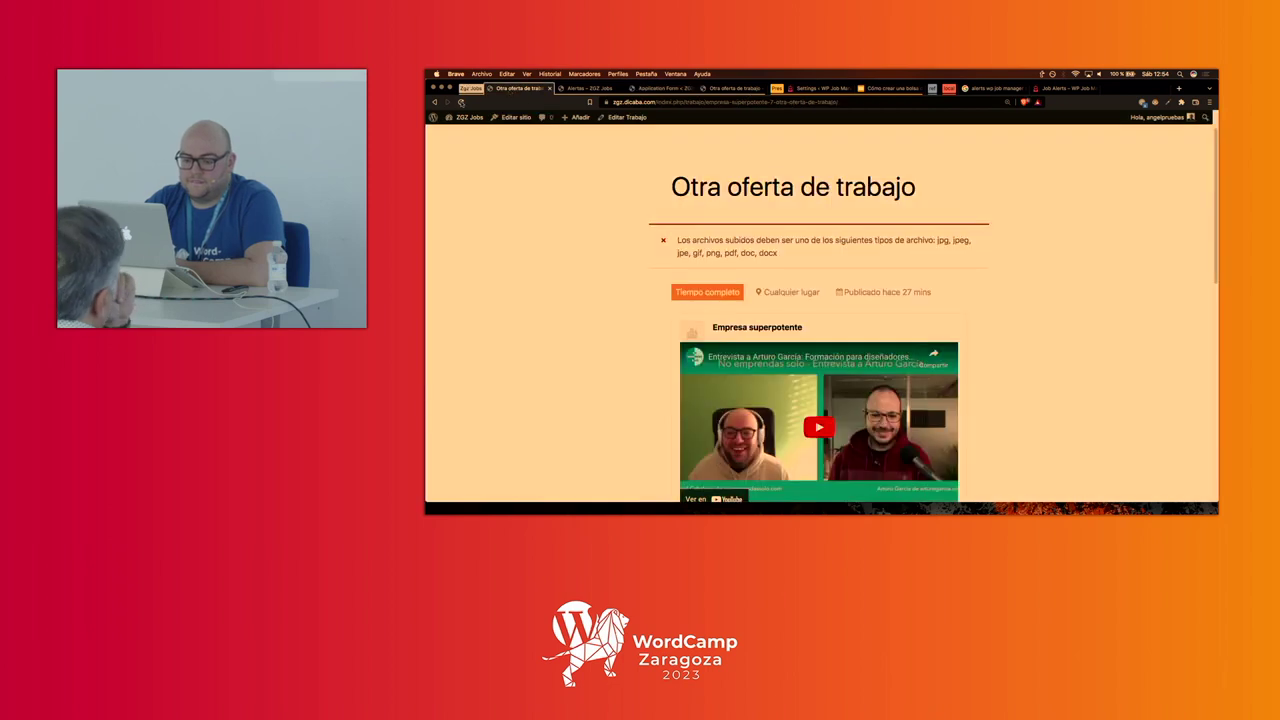
left_click(461, 102)
left_click(893, 166)
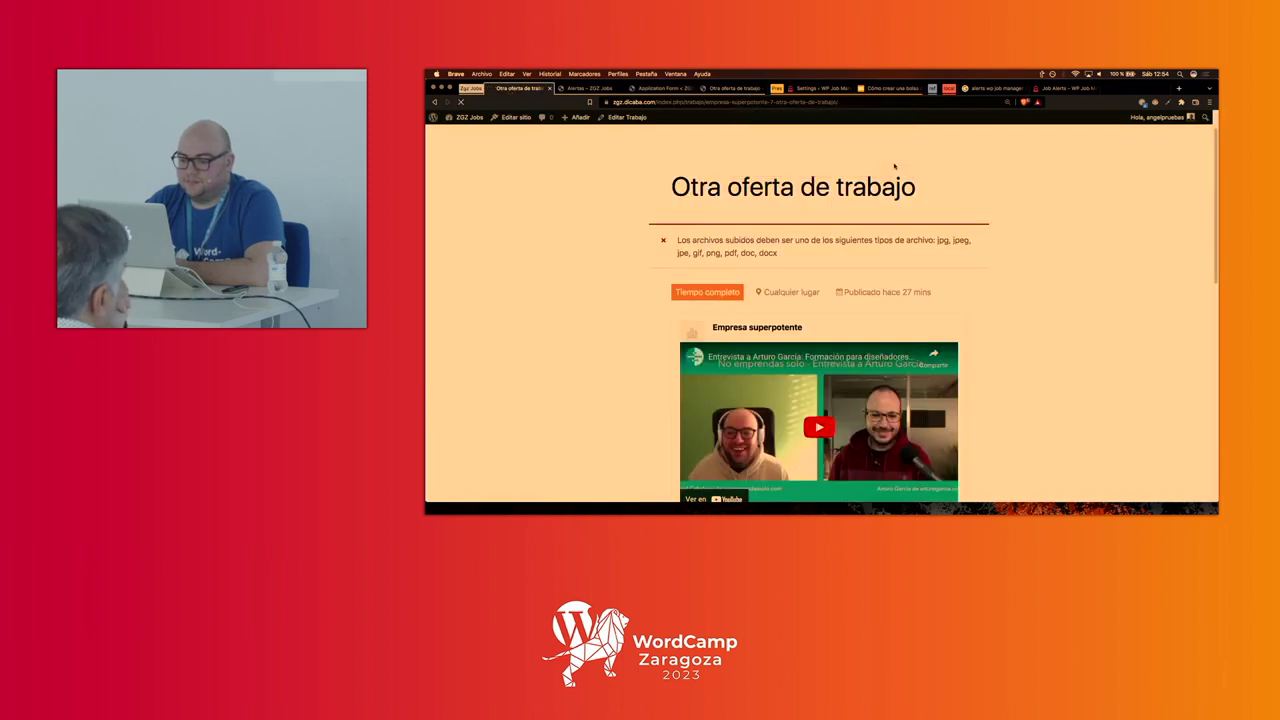
scroll(773, 445, "down", 1)
left_click(720, 446)
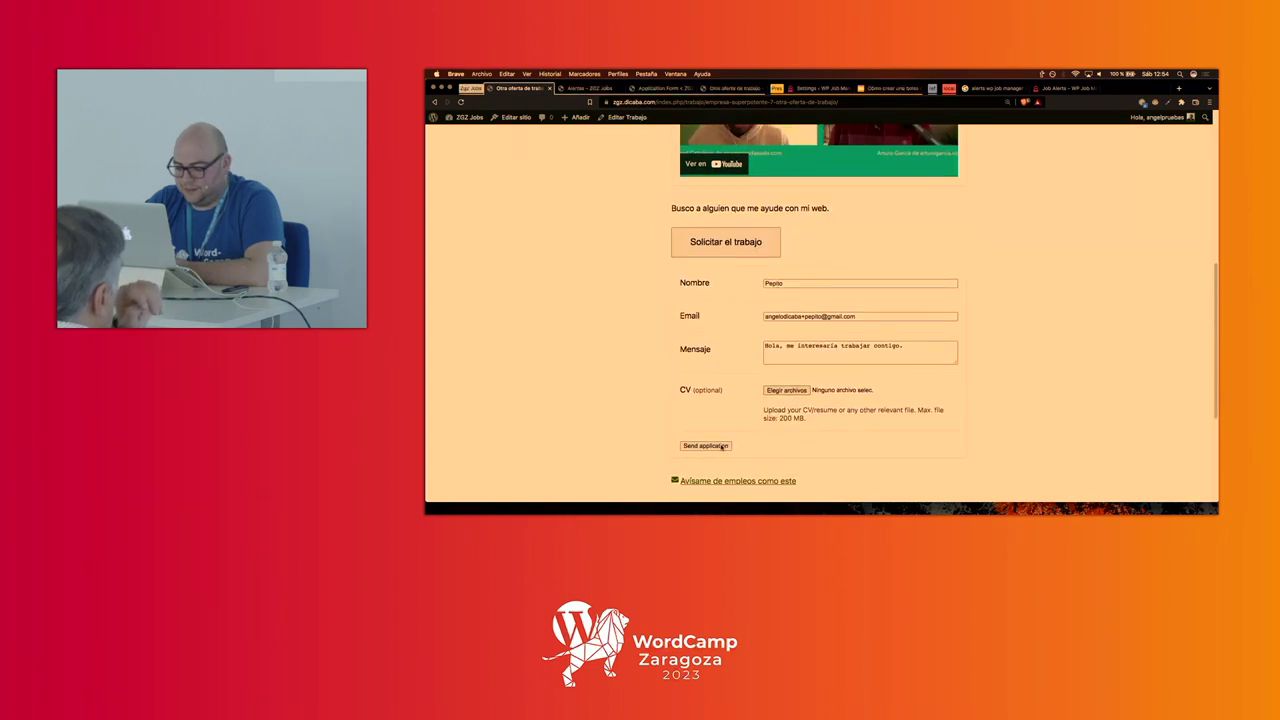
scroll(721, 448, "down", 1)
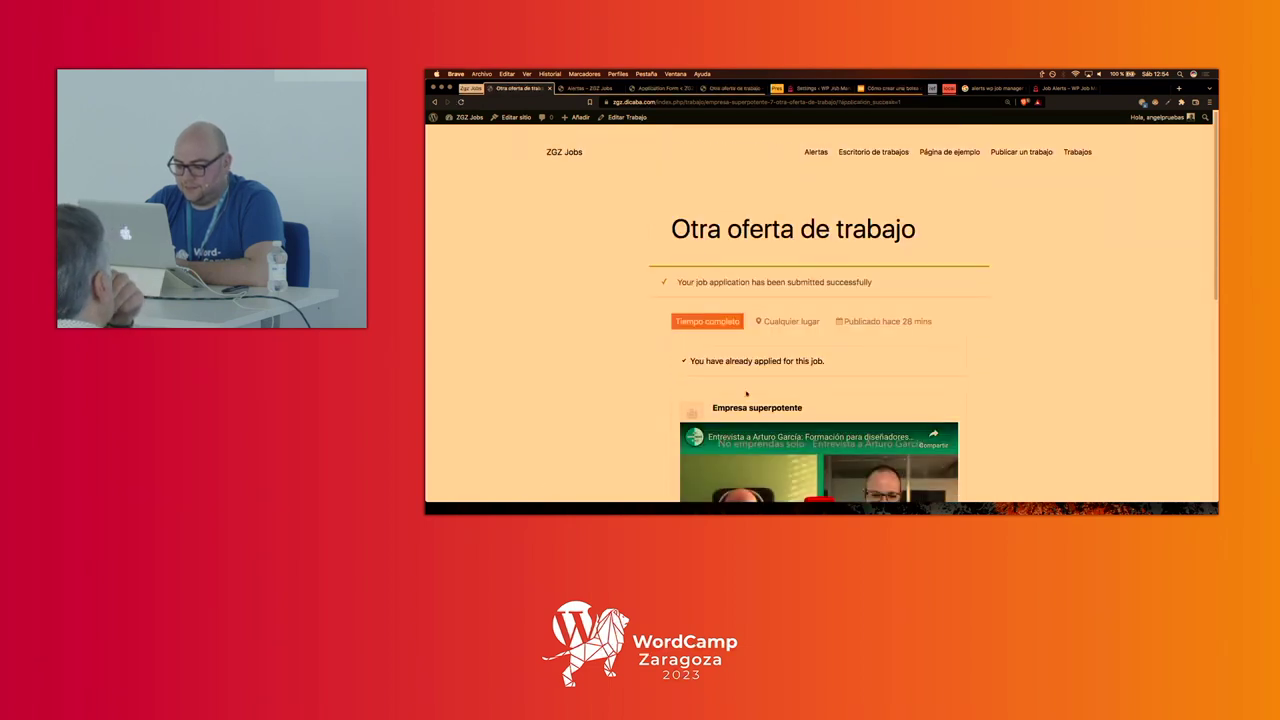
scroll(740, 280, "down", 1)
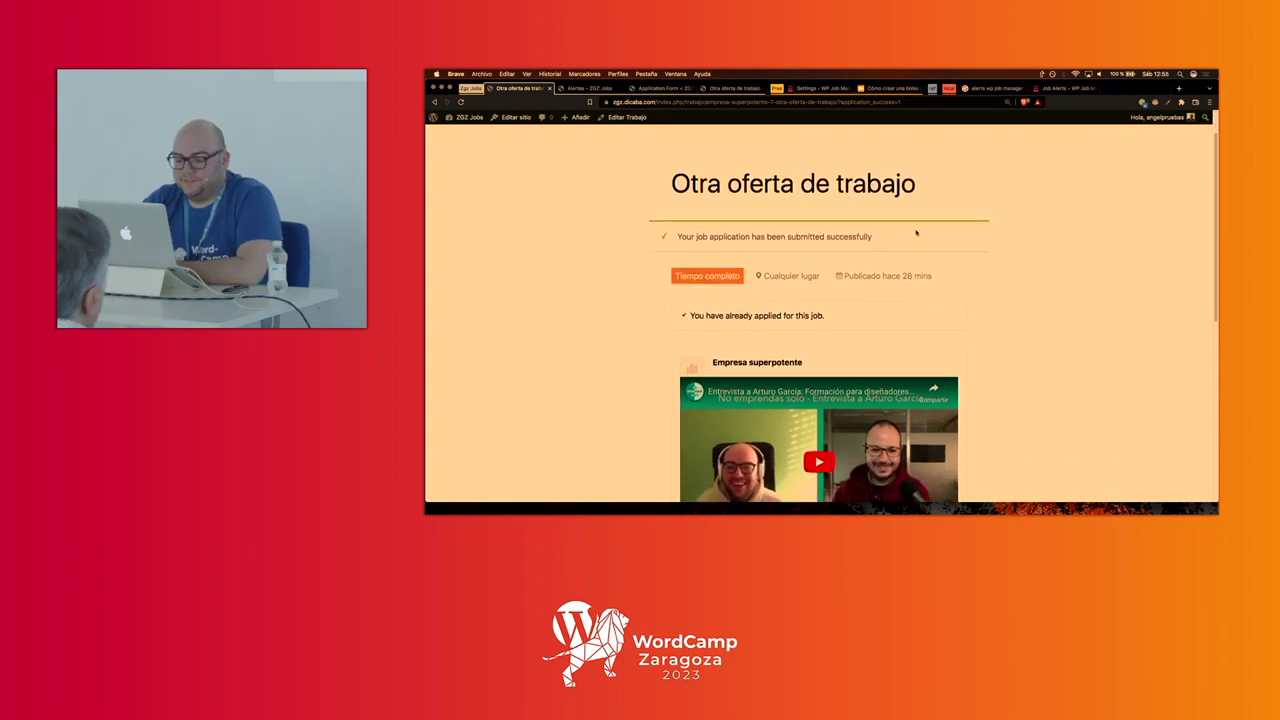
scroll(749, 315, "down", 1)
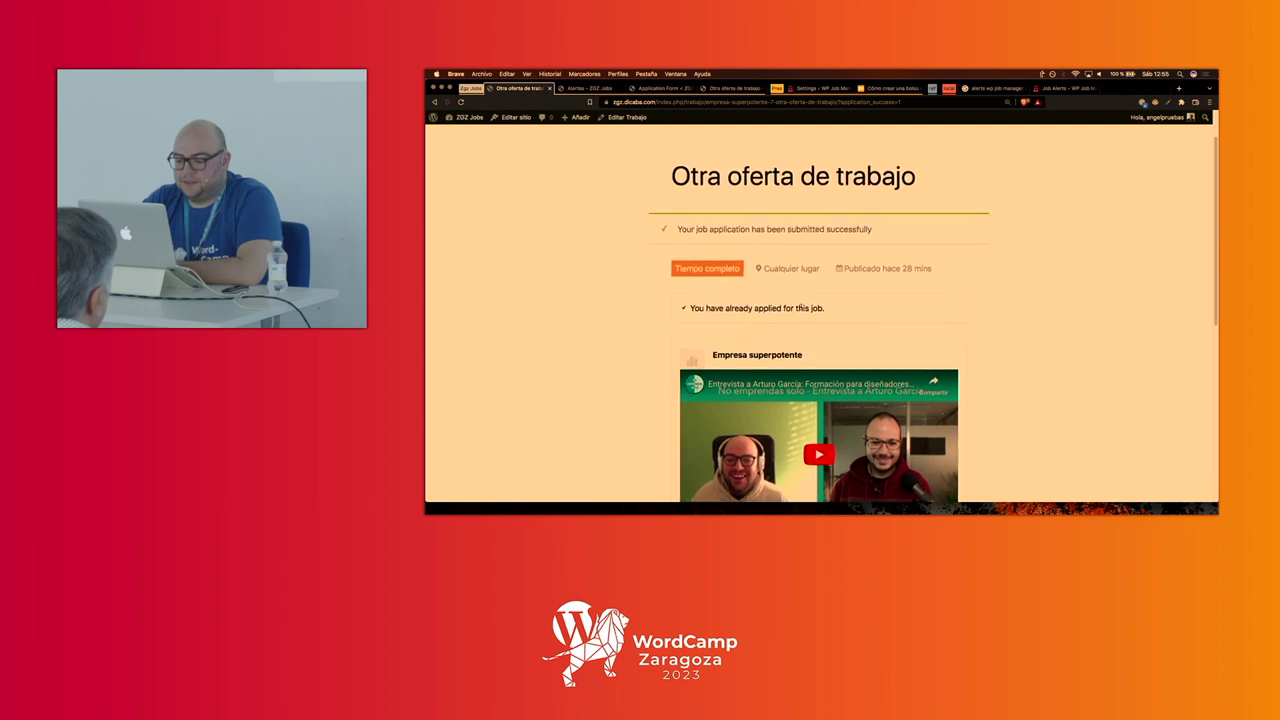
scroll(800, 308, "down", 2)
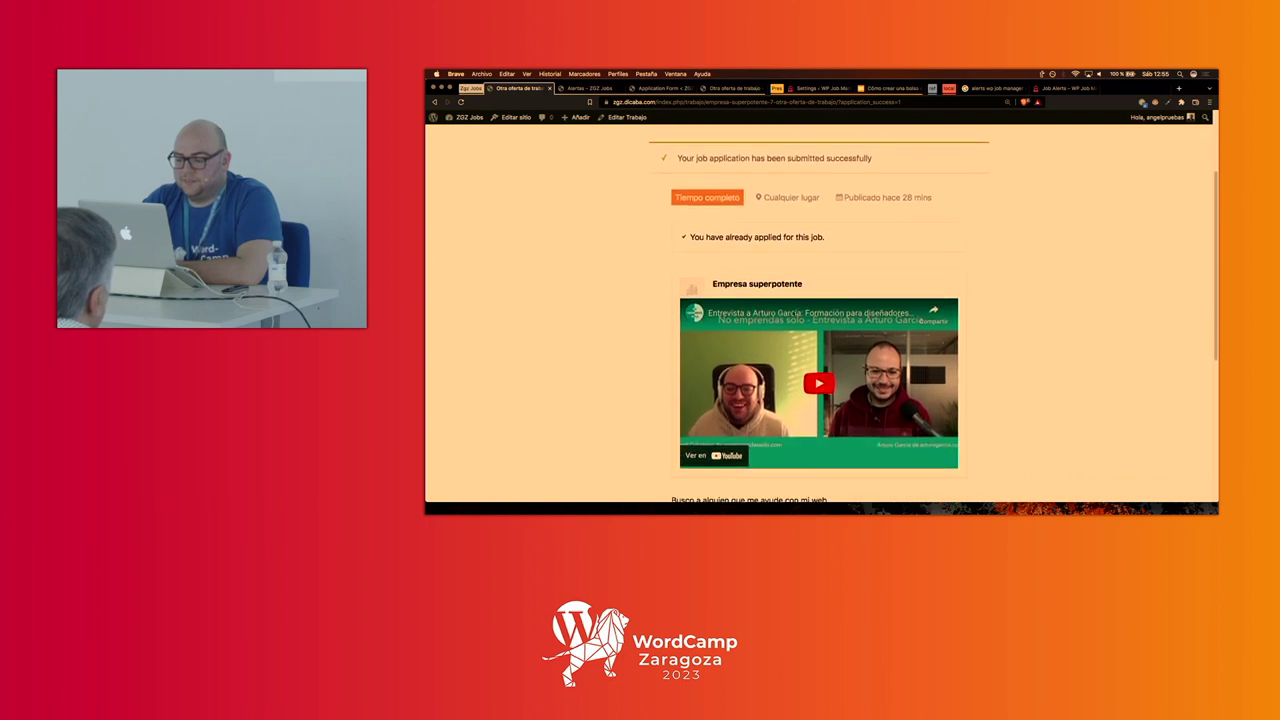
scroll(600, 200, "down", 1)
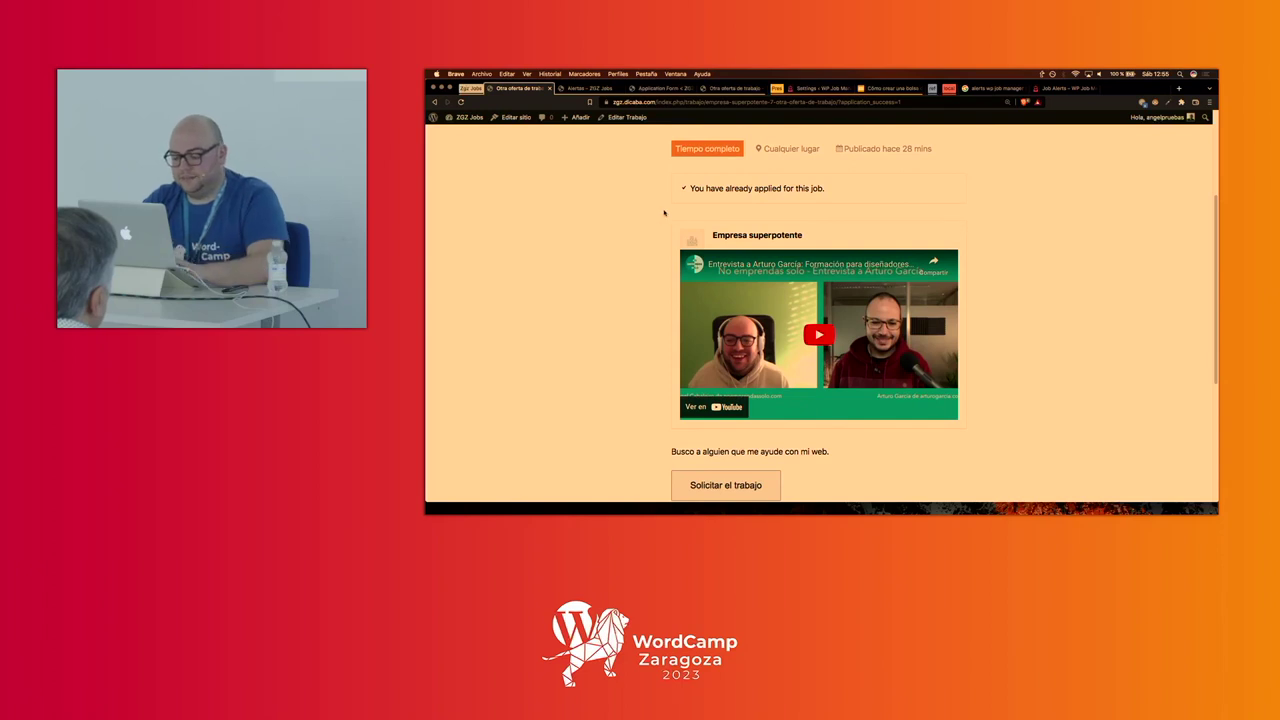
- Open the Gmail inbox in a new browser tab and show its Notificaciones category to check for application emails
key("super+t")
type("ang")
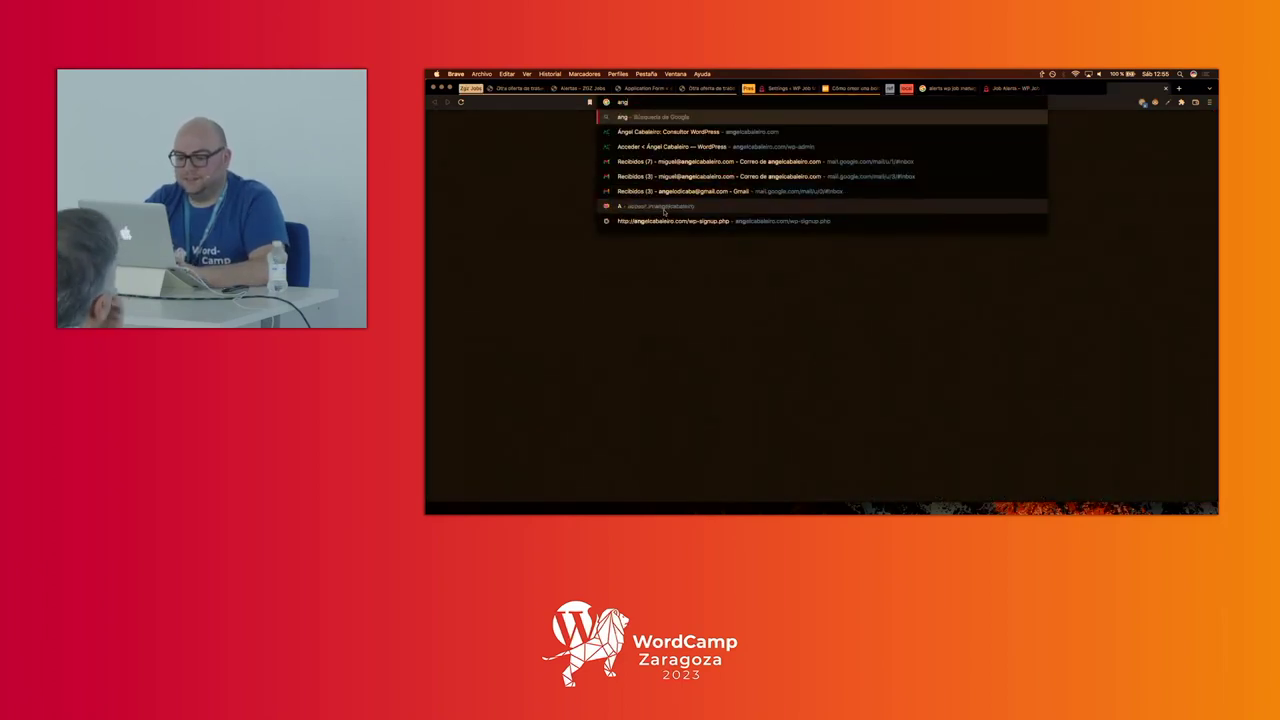
key("BackSpace")
key("BackSpace")
key("BackSpace")
type("gmail")
key("Down")
key("Return")
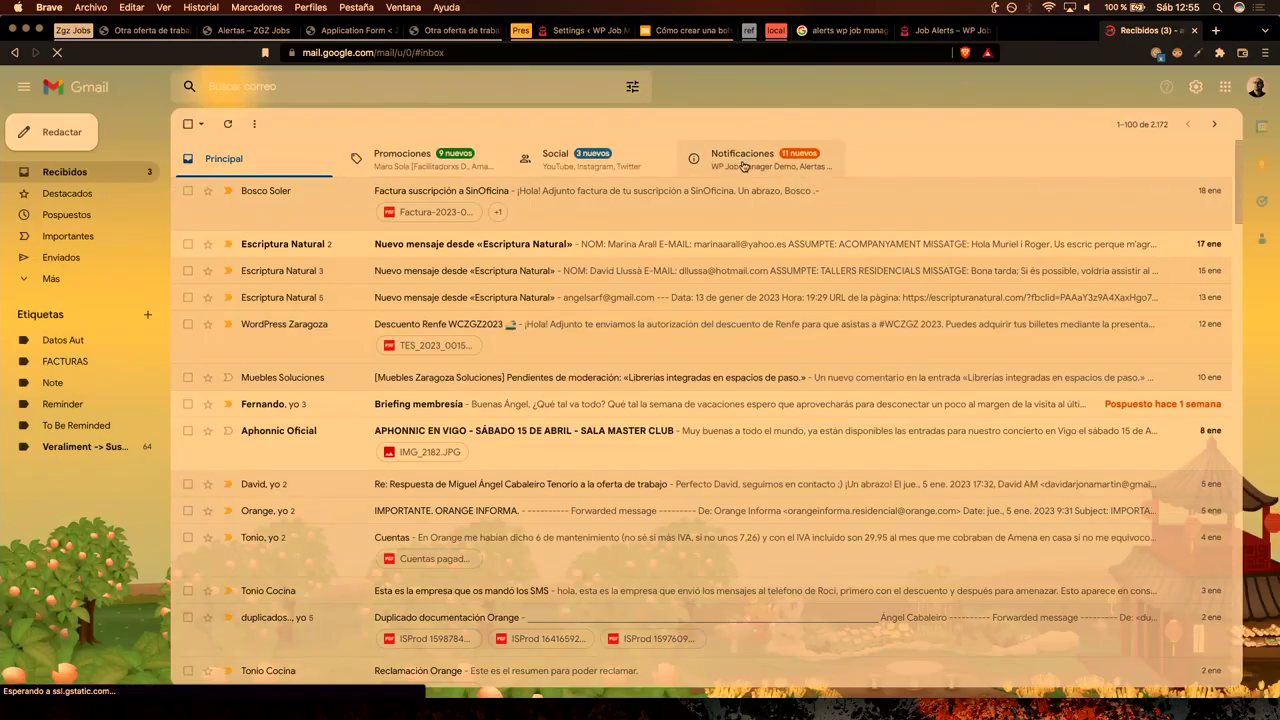
left_click(744, 163)
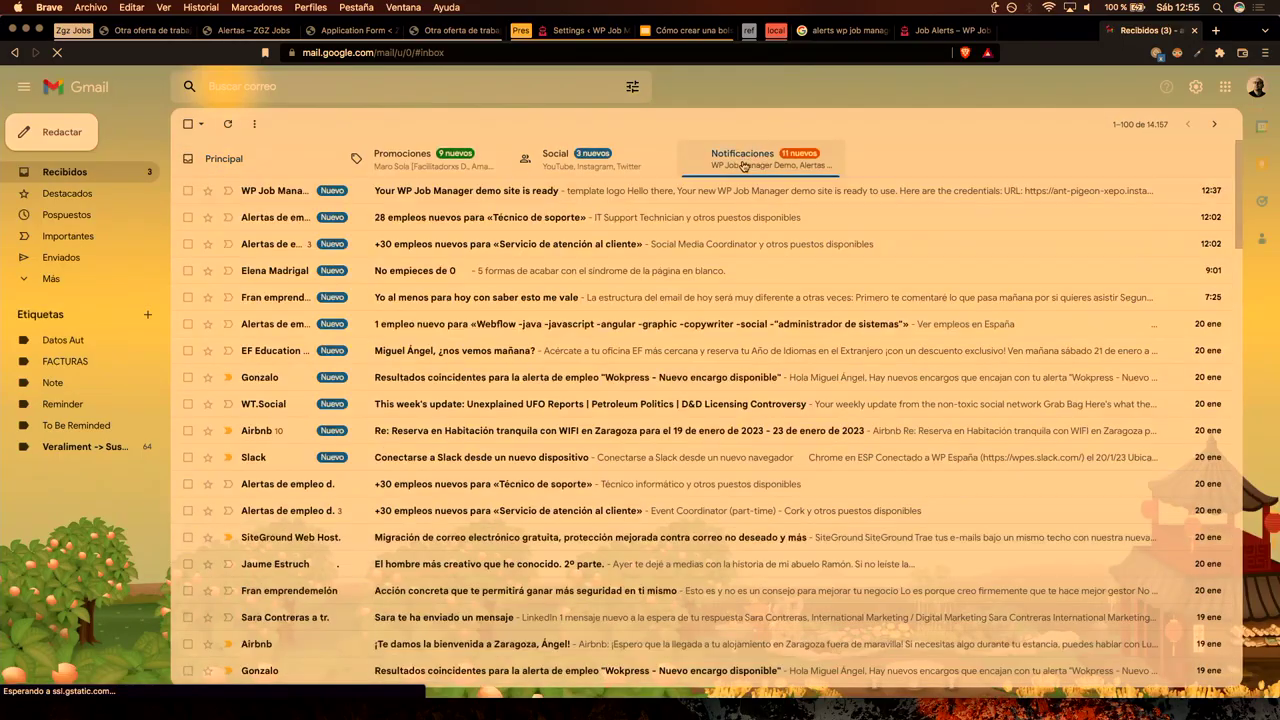